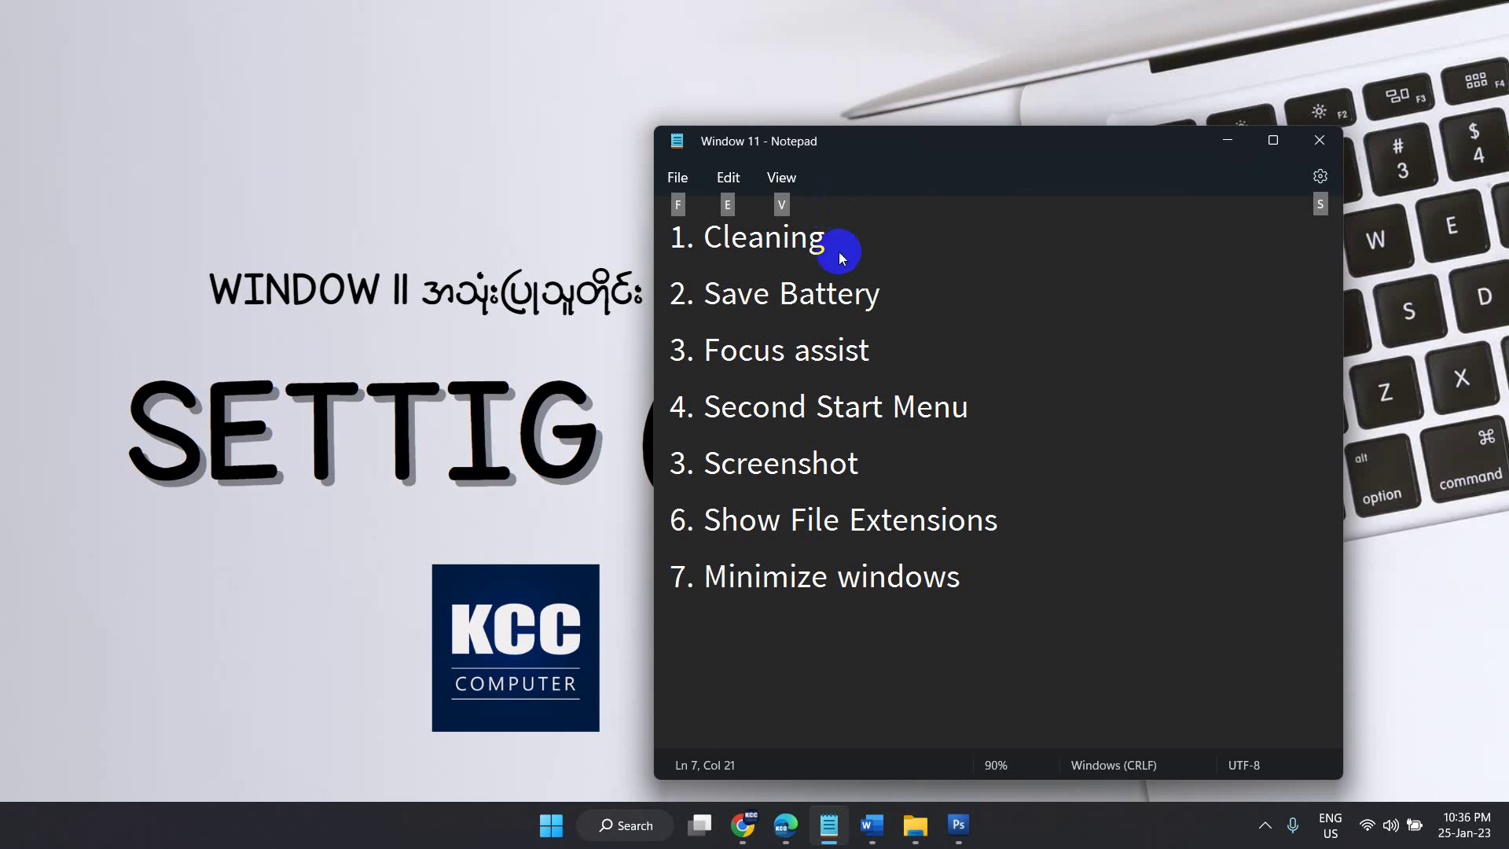
Step: Open the Windows Settings app
{"action": "left_click", "coordinate": [549, 835]}
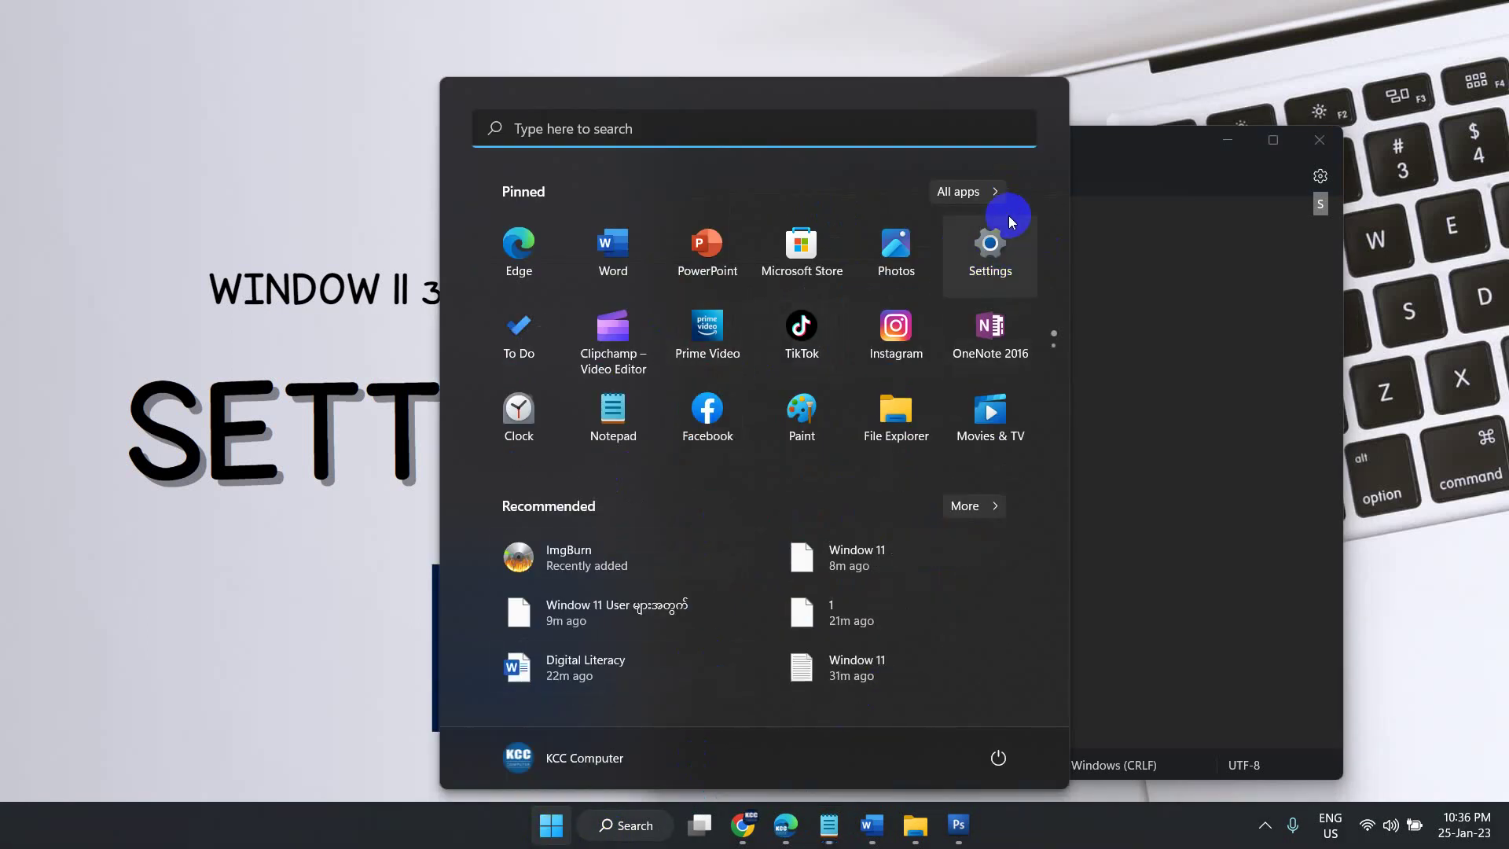
{"action": "left_click", "coordinate": [995, 250]}
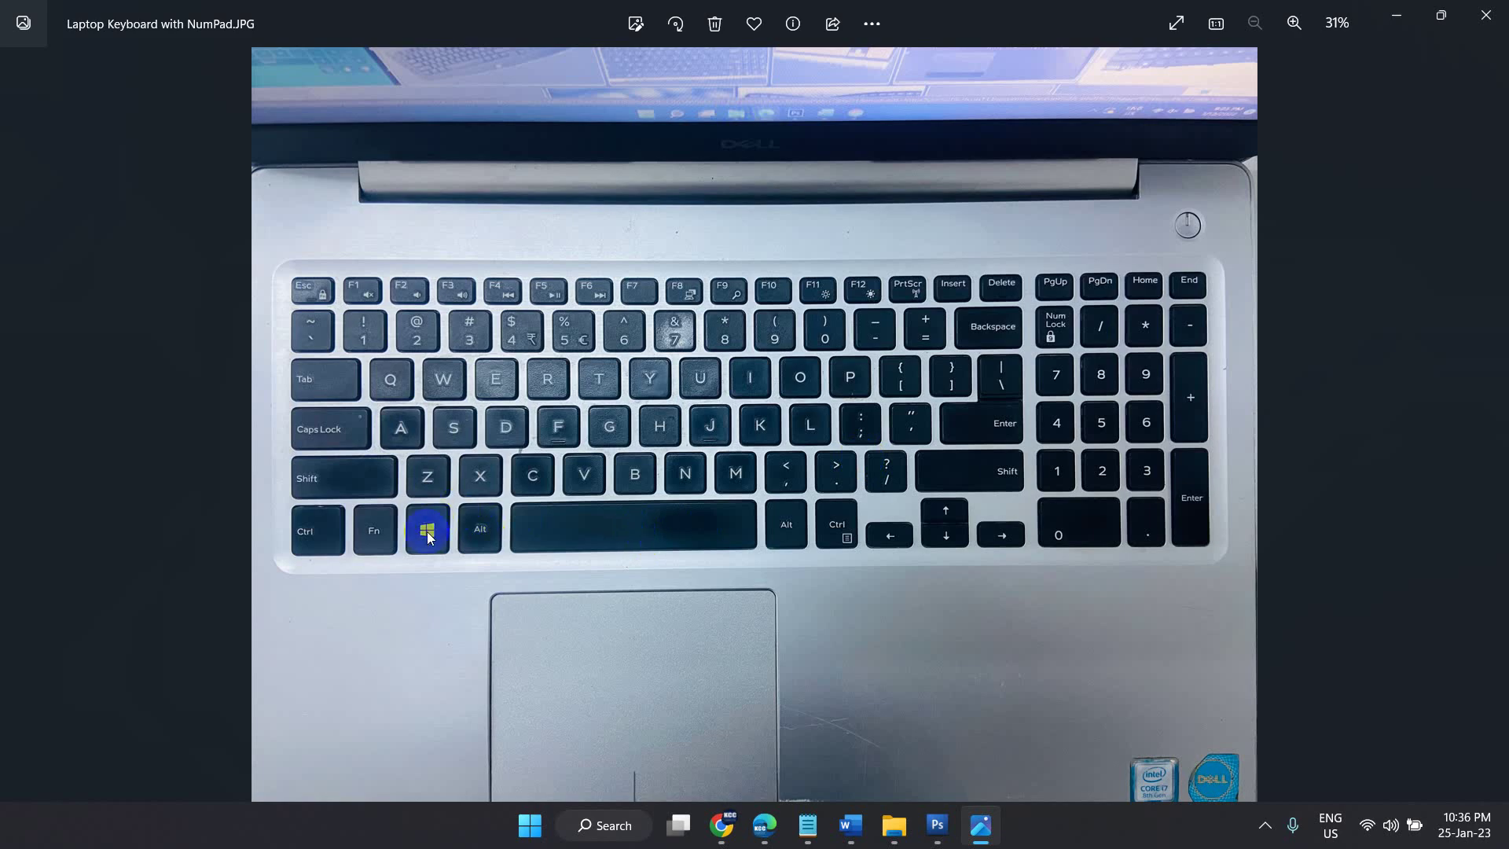
{"action": "left_click", "coordinate": [794, 405]}
{"action": "key", "text": "super+i"}
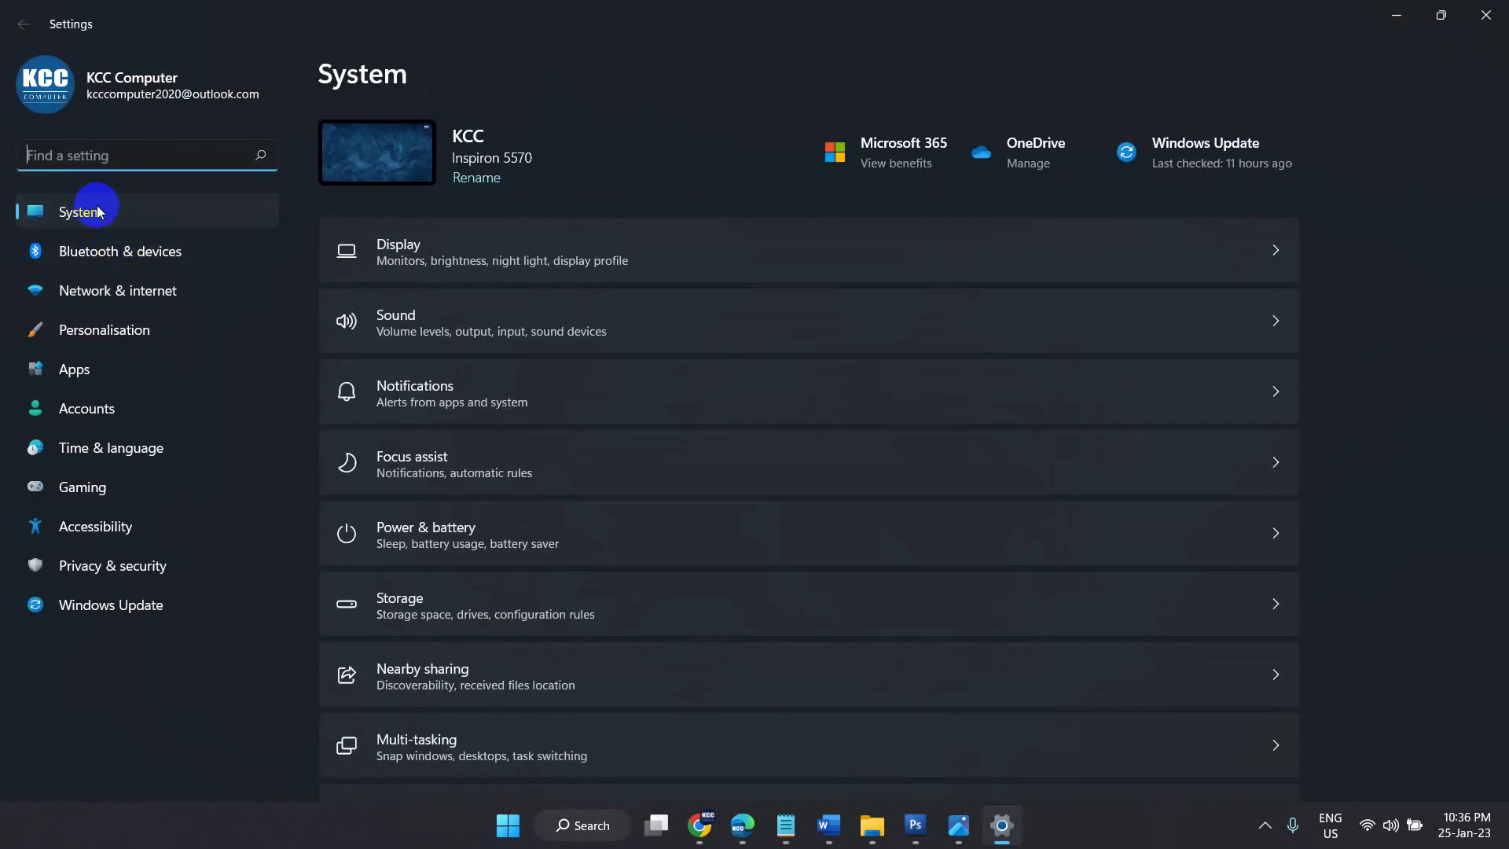
Step: Review the removable temporary files in the system's storage settings and return to the storage overview
{"action": "left_click", "coordinate": [429, 614]}
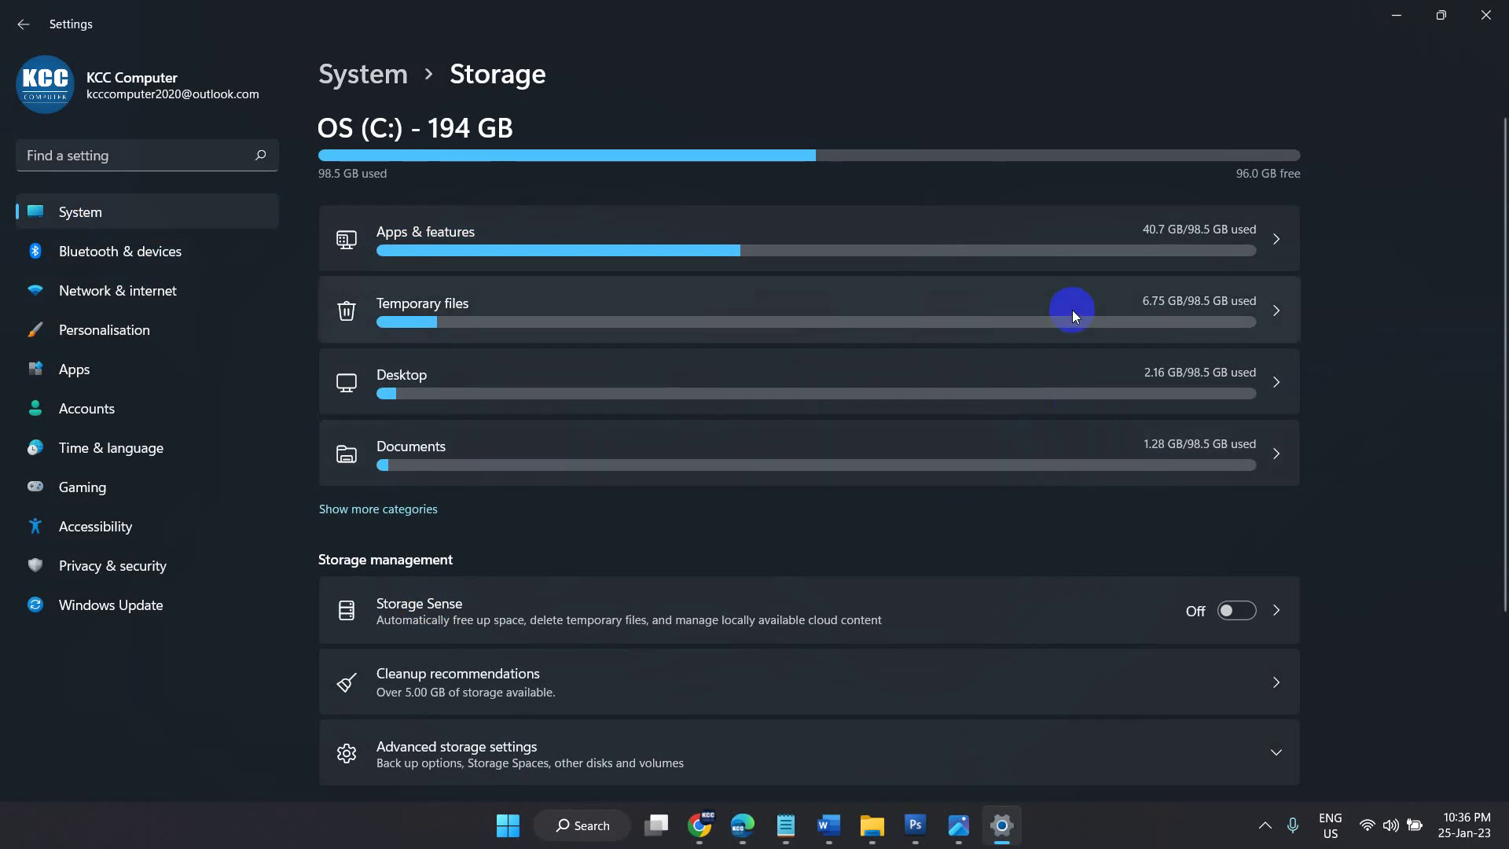
{"action": "left_click", "coordinate": [956, 305]}
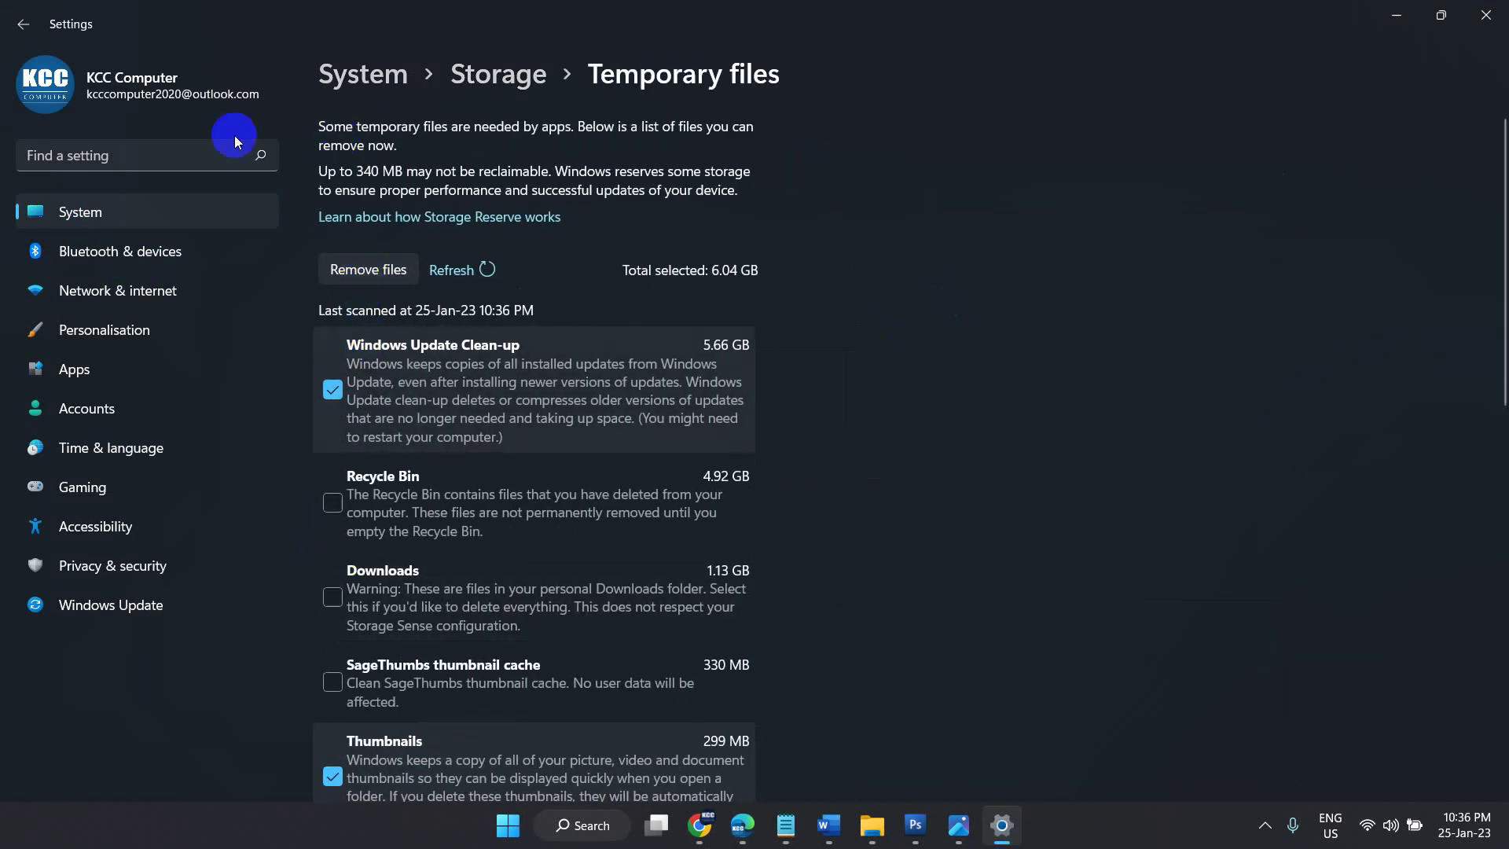
{"action": "left_click", "coordinate": [22, 23]}
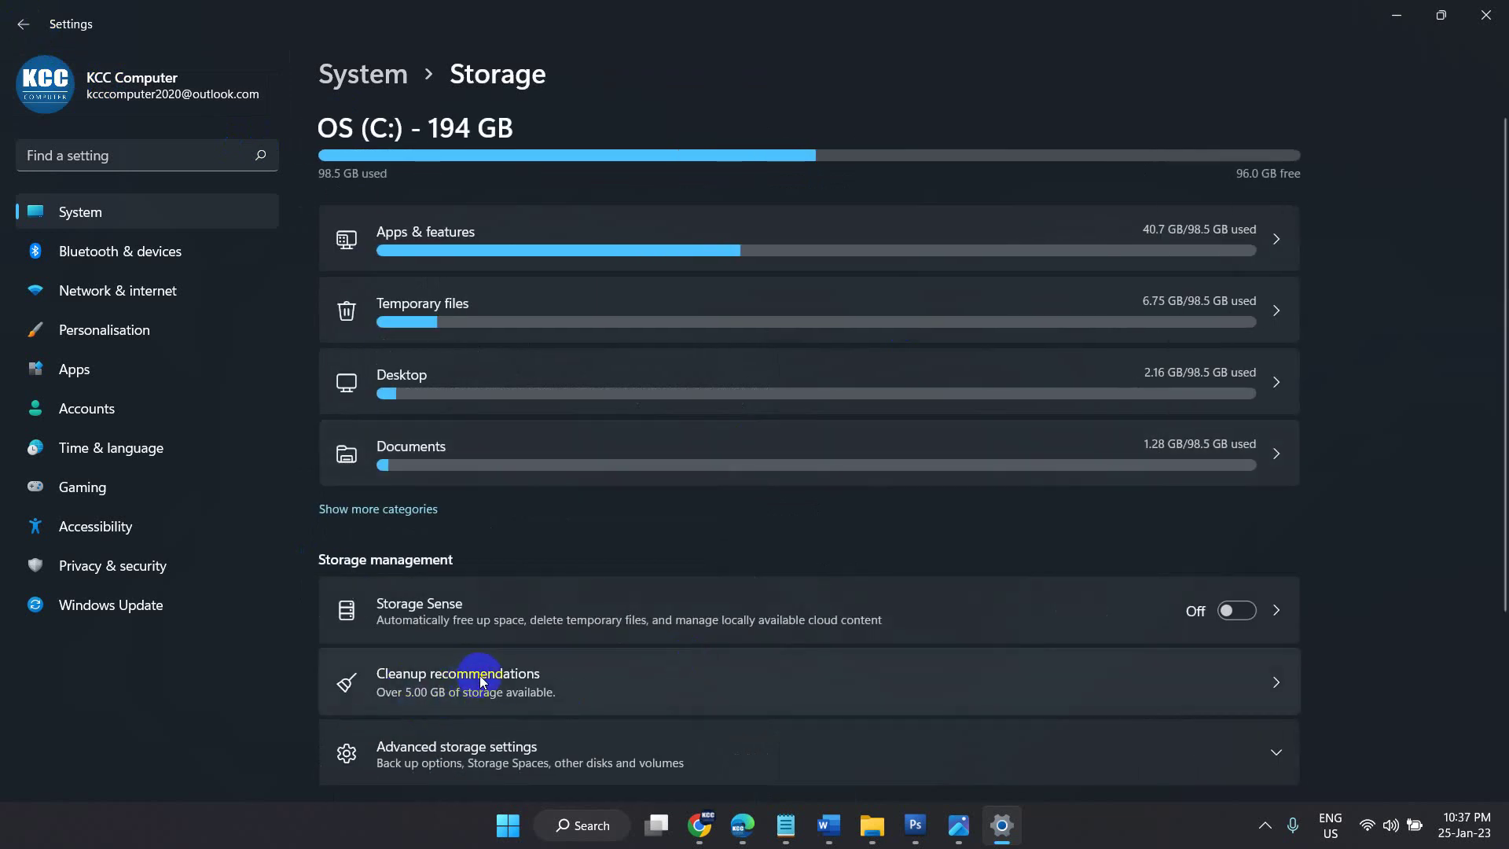
Step: Open the storage cleanup recommendations and select Recycle Bin and Downloads for cleanup
{"action": "left_click", "coordinate": [408, 697]}
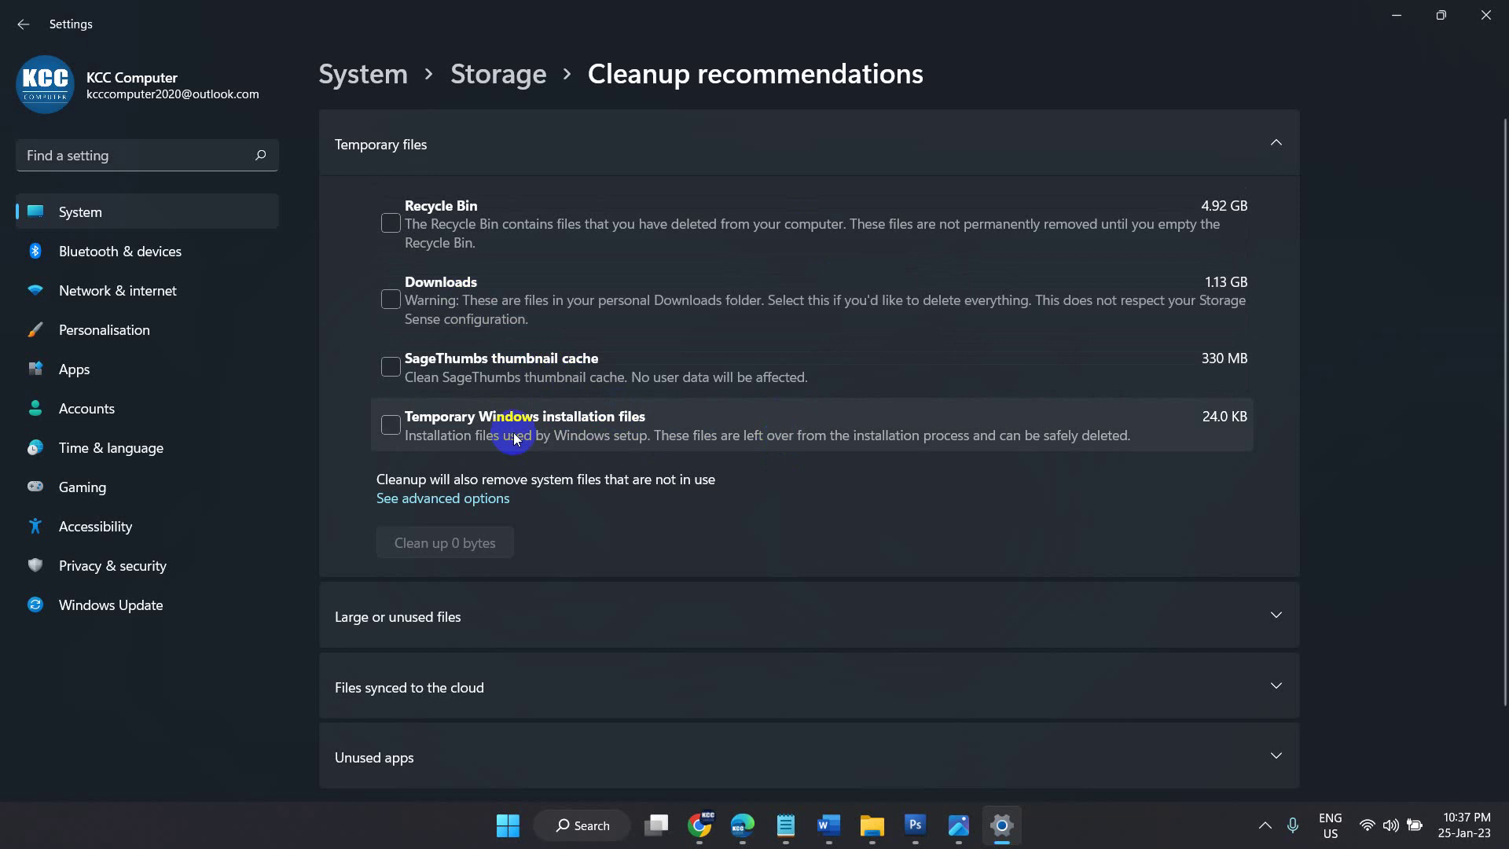
{"action": "left_click", "coordinate": [390, 224]}
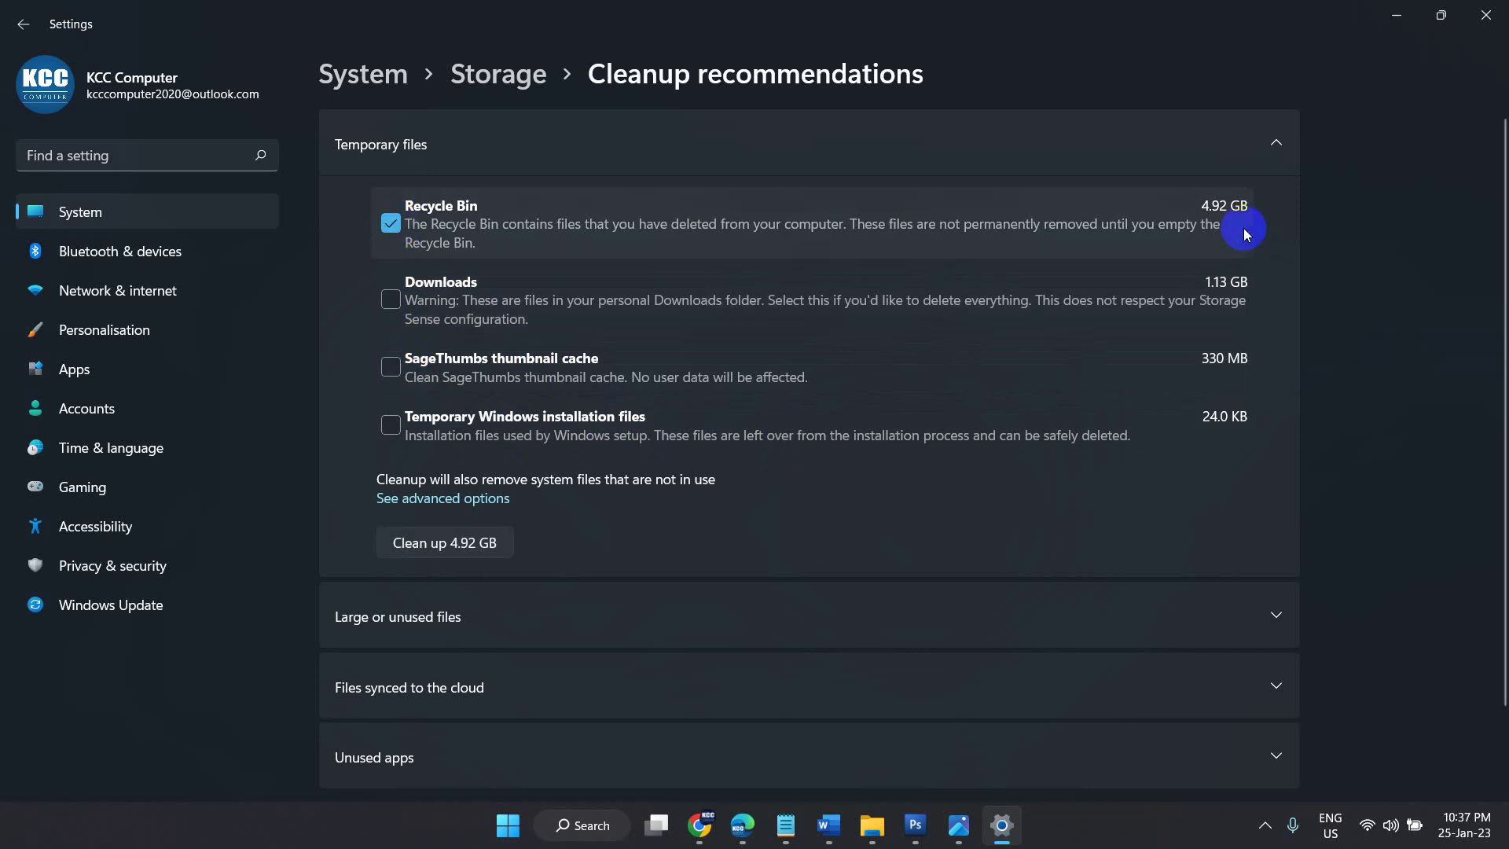
{"action": "left_click", "coordinate": [399, 312]}
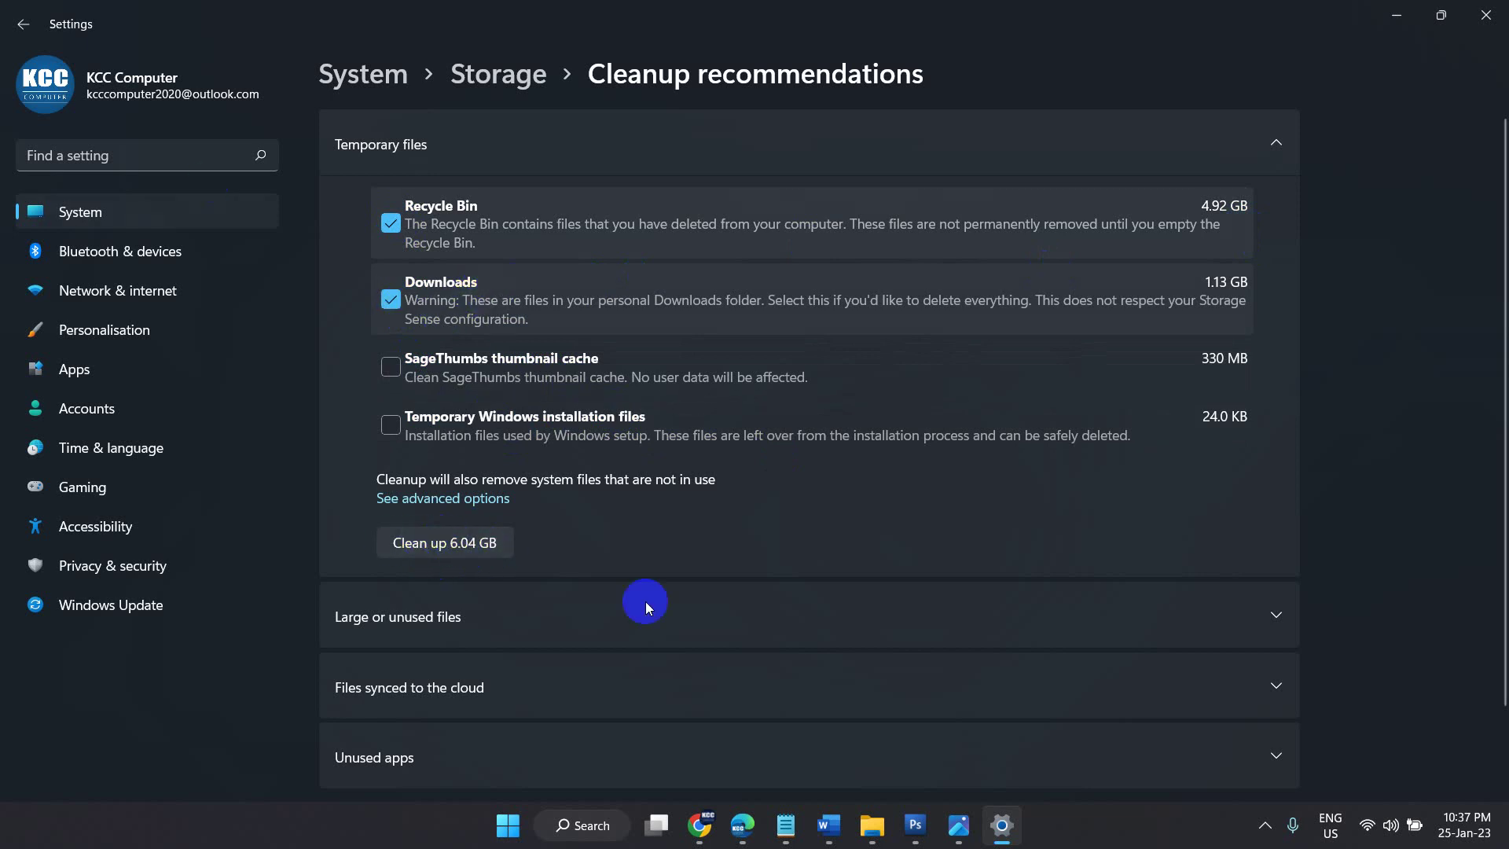
Step: Point out Save Battery in the Notepad list, and show the Battery saver options in the Power & battery settings
{"action": "left_click", "coordinate": [786, 826]}
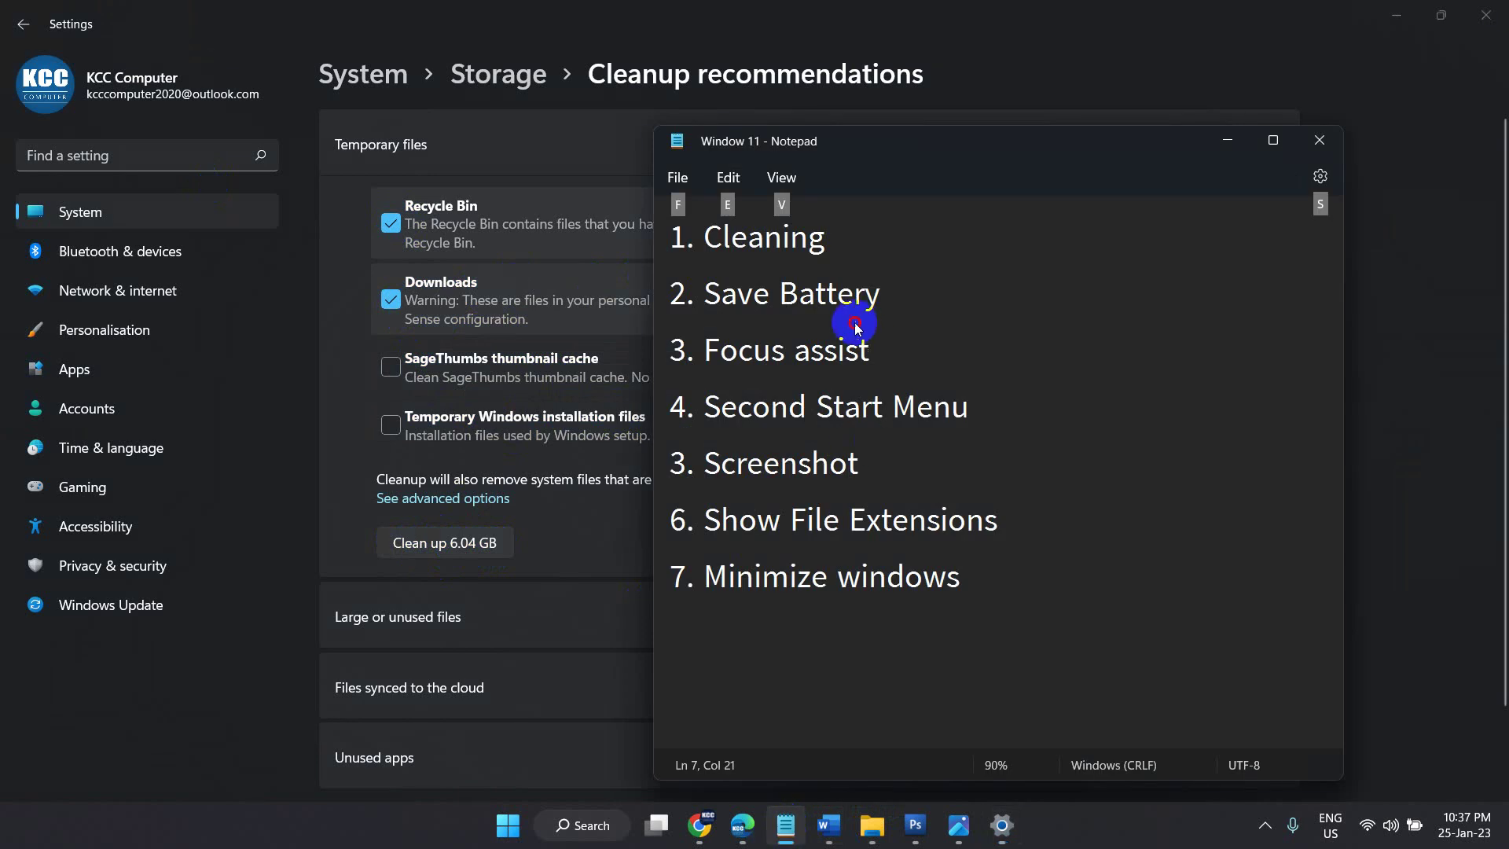
{"action": "left_click", "coordinate": [827, 291]}
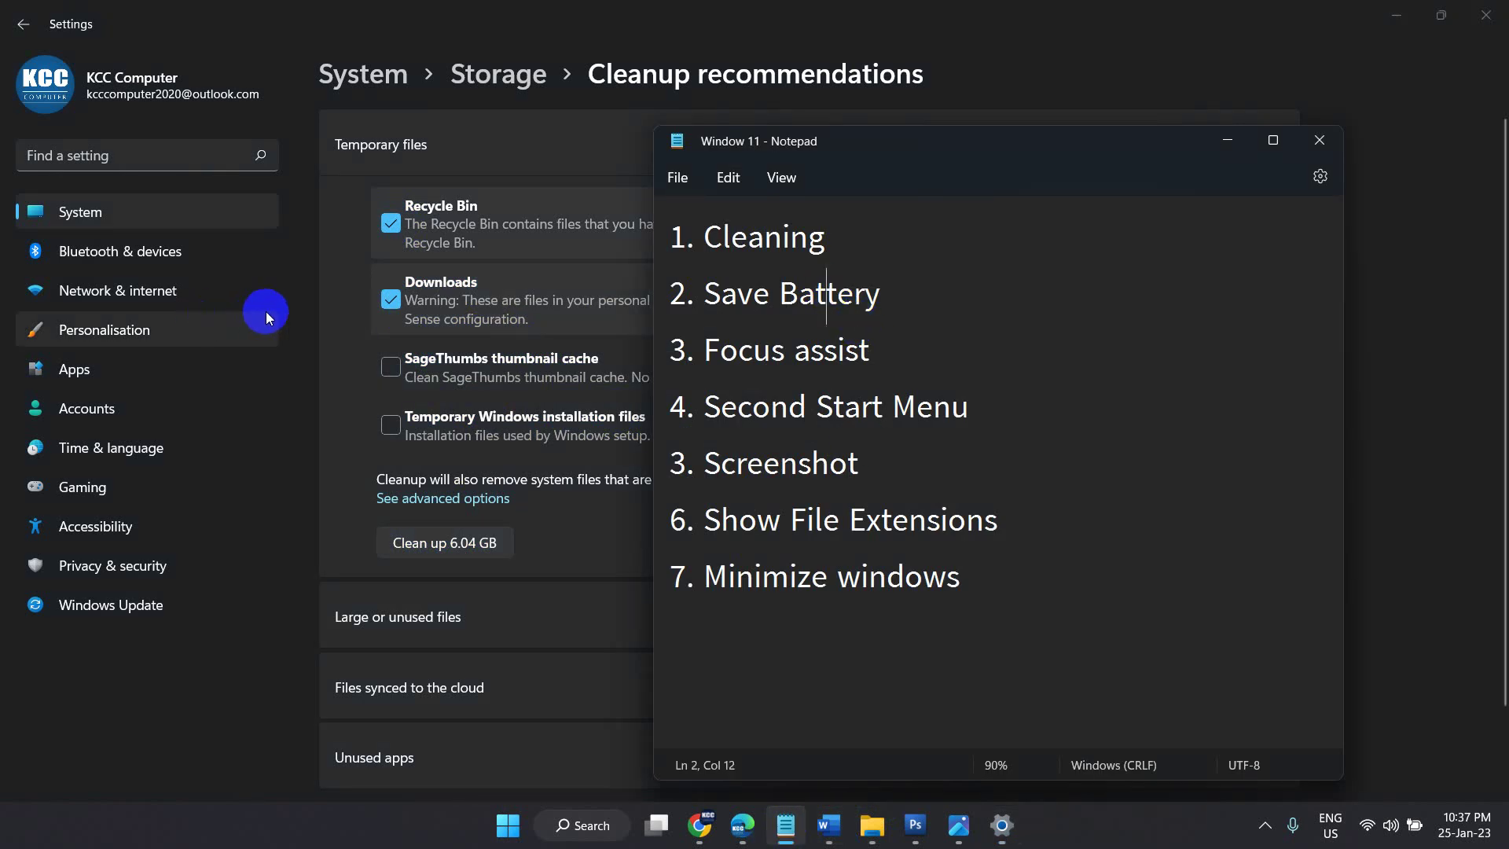
{"action": "left_click", "coordinate": [148, 209]}
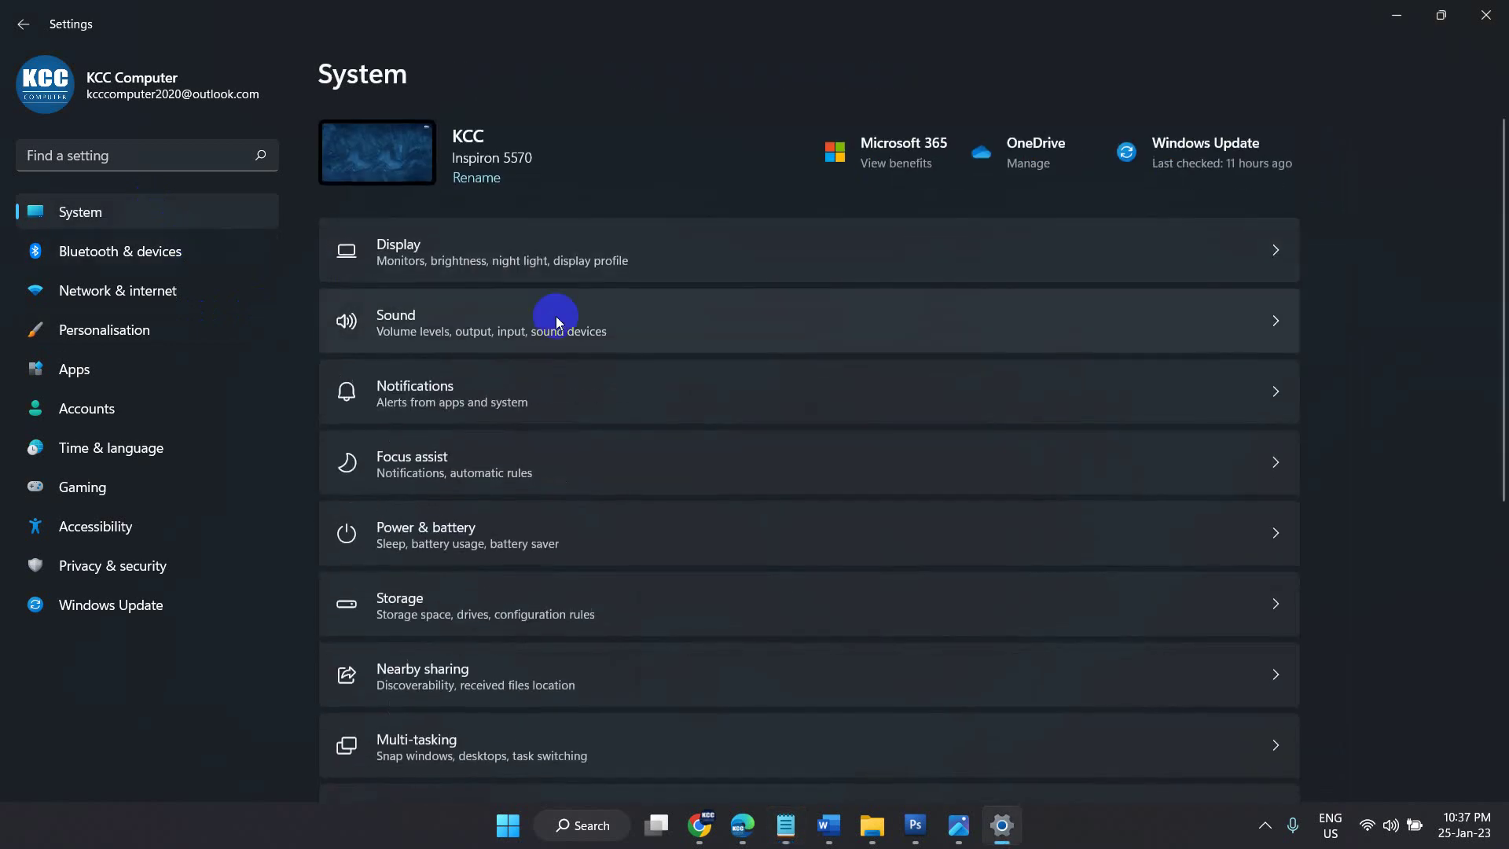
{"action": "left_click", "coordinate": [409, 542]}
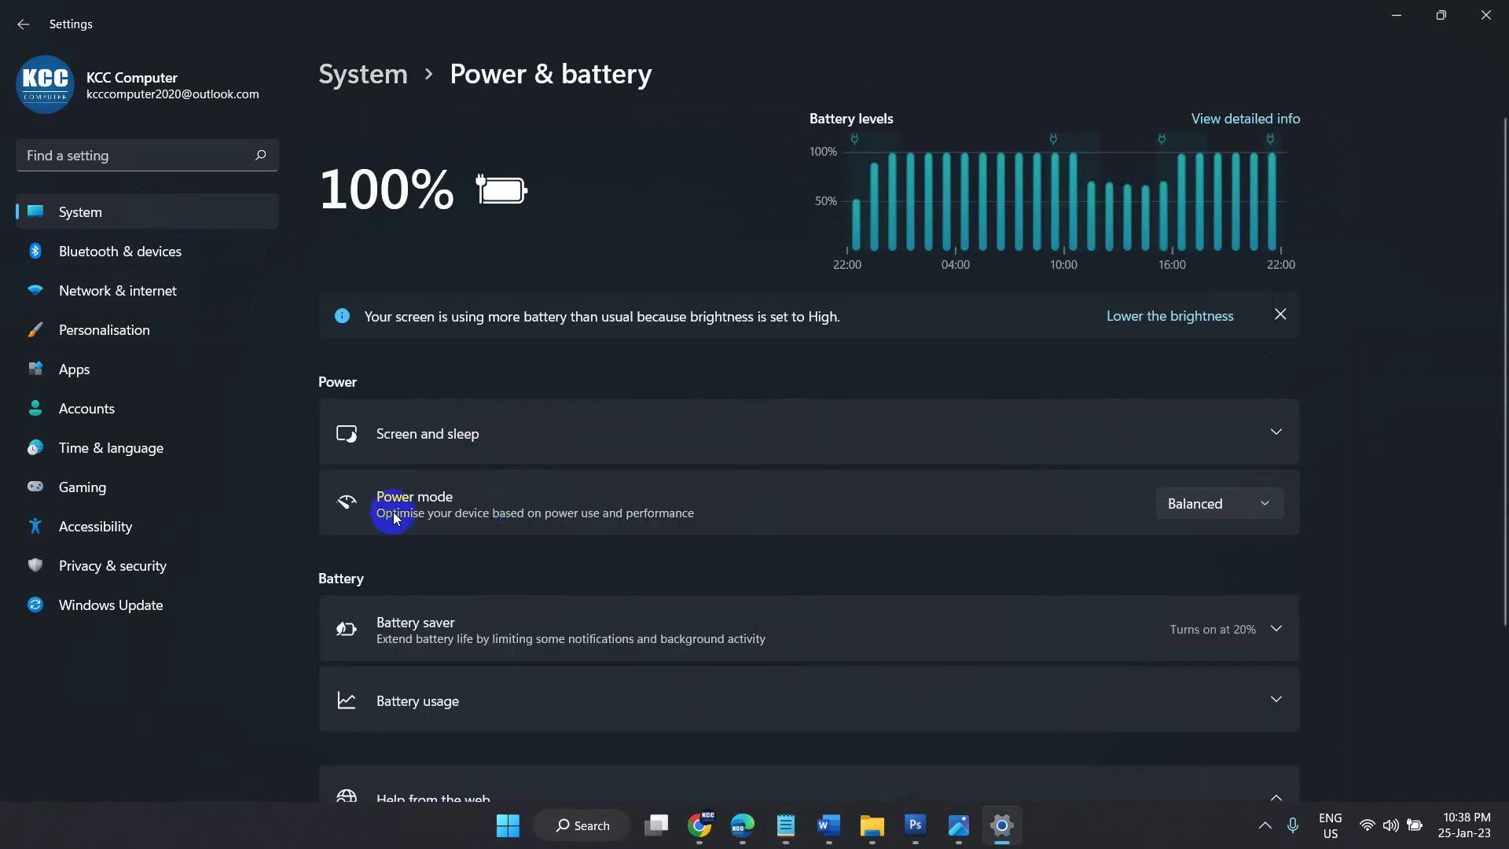
{"action": "scroll", "coordinate": [1194, 479], "scroll_direction": "down", "scroll_amount": 2}
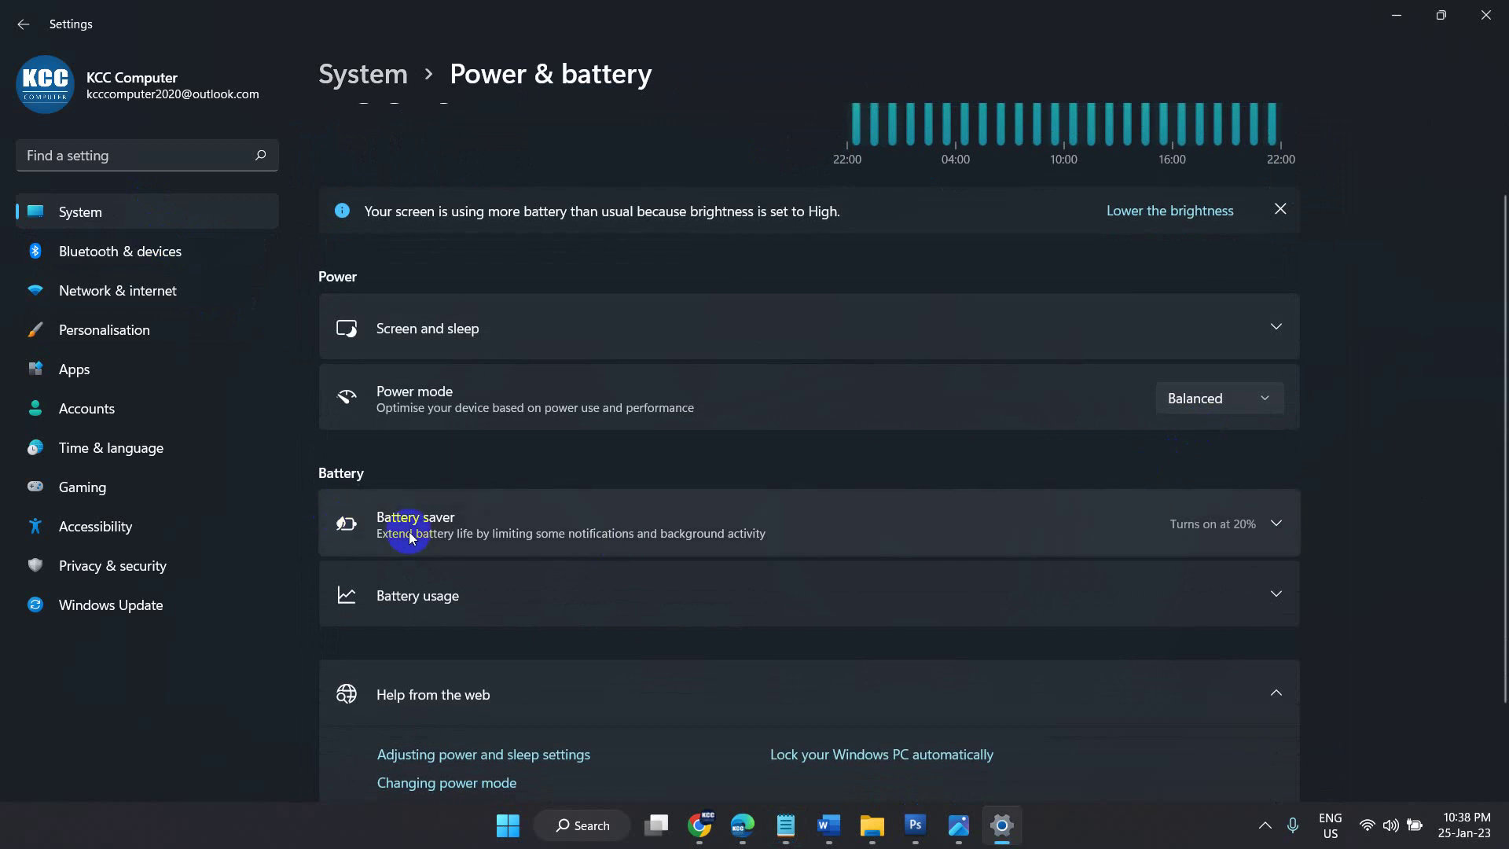
{"action": "left_click", "coordinate": [578, 532]}
{"action": "scroll", "coordinate": [649, 631], "scroll_direction": "down", "scroll_amount": 2}
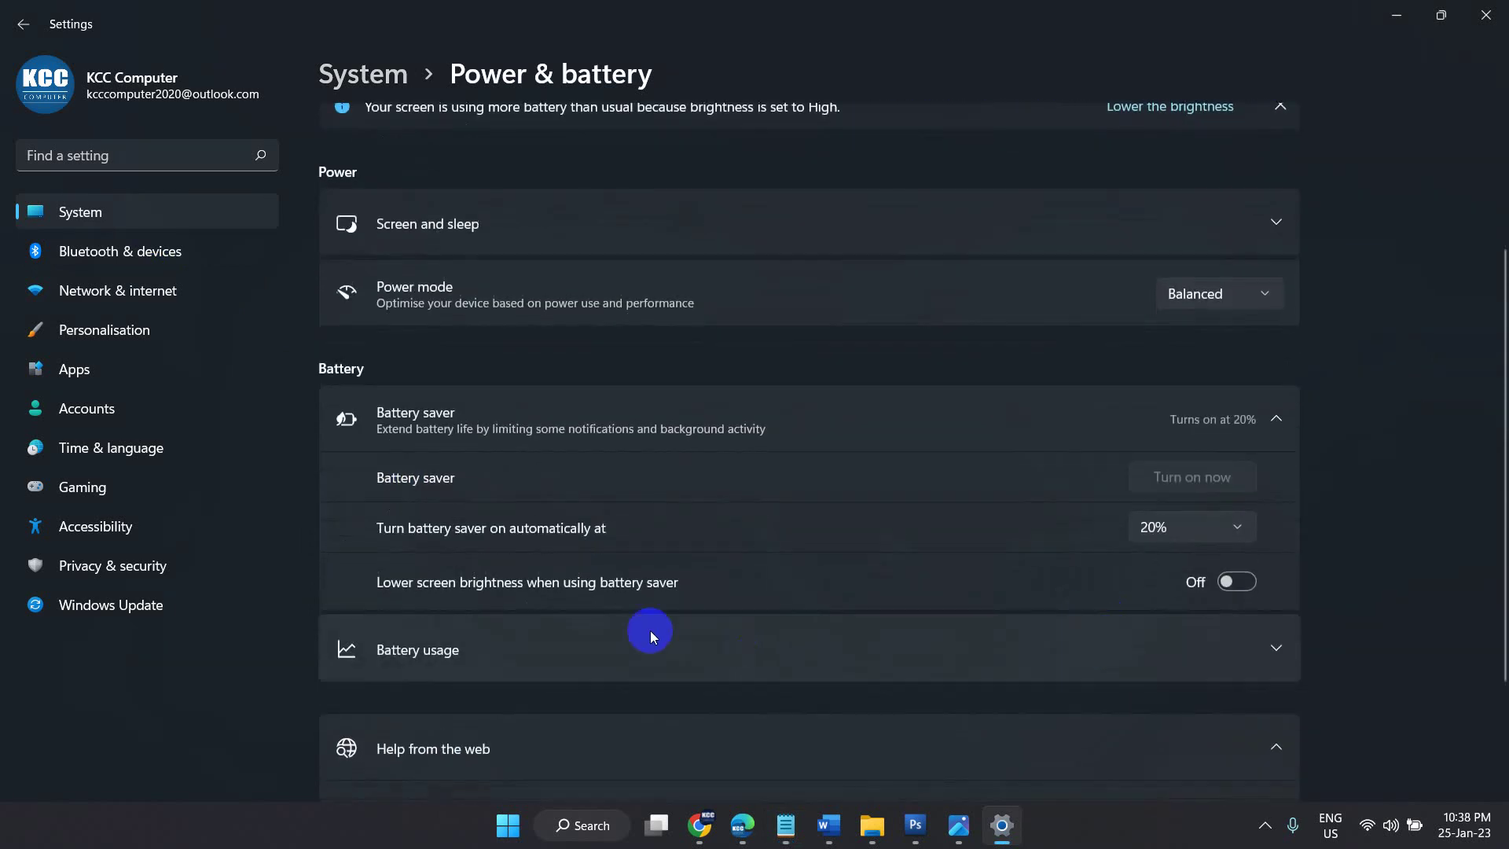
Step: Set battery saver to turn on automatically at 20% and enable lower screen brightness while it is in use
{"action": "left_click", "coordinate": [1204, 525]}
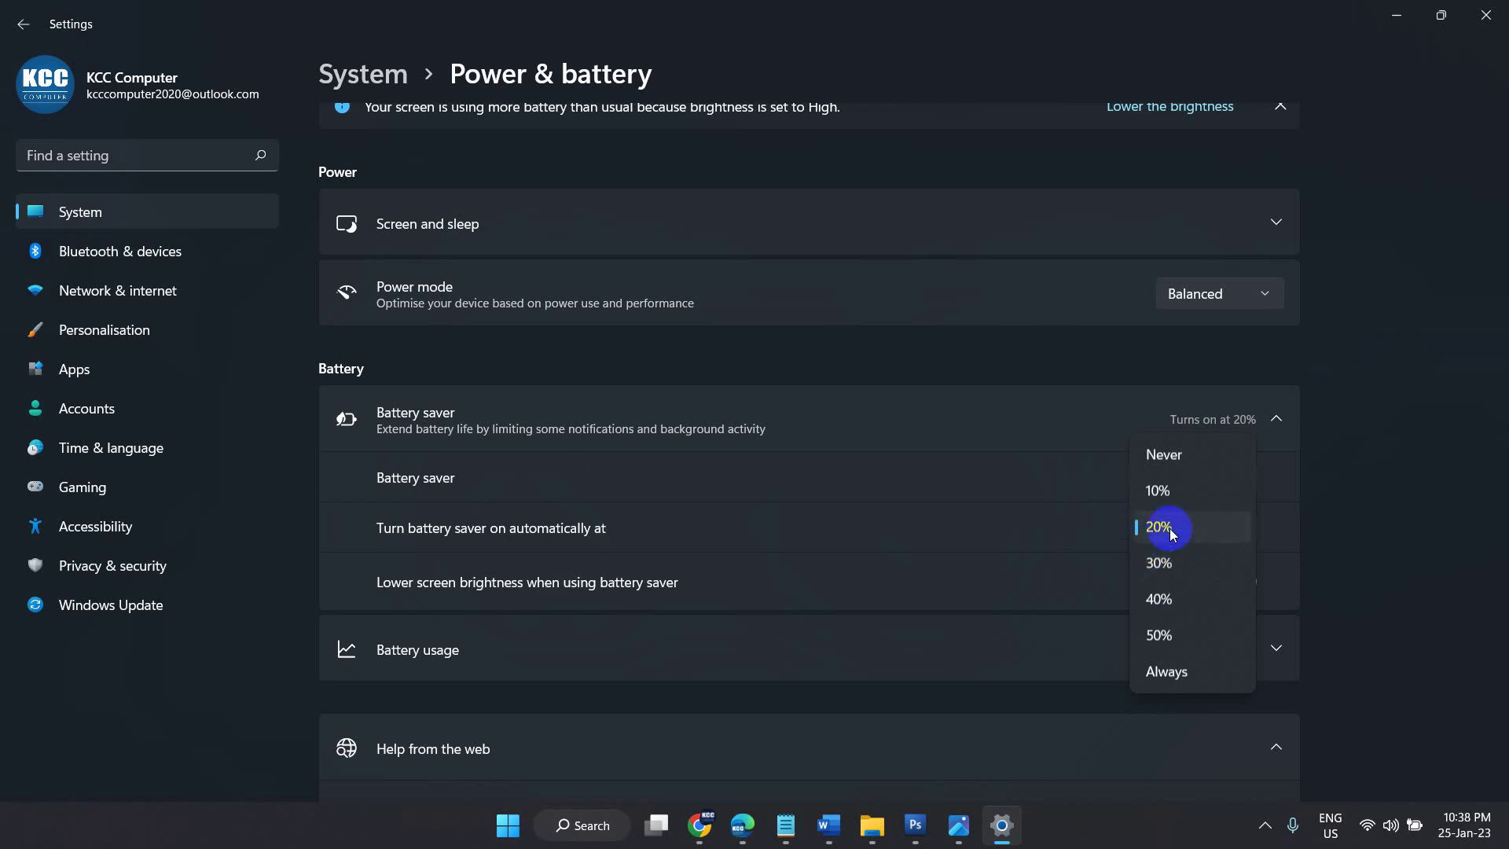
{"action": "left_click", "coordinate": [1169, 528]}
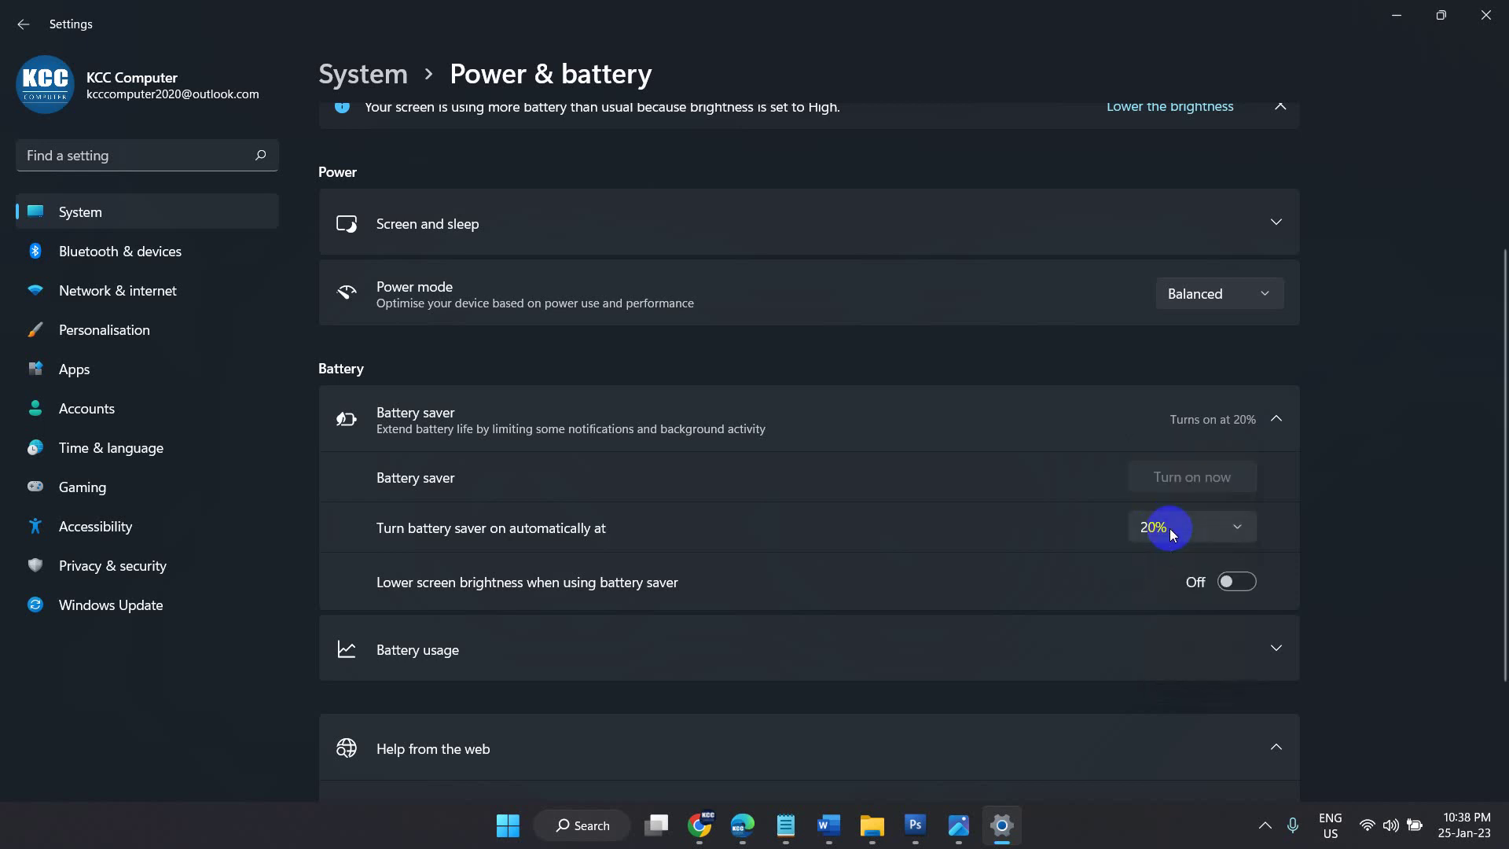
{"action": "left_click", "coordinate": [1232, 589]}
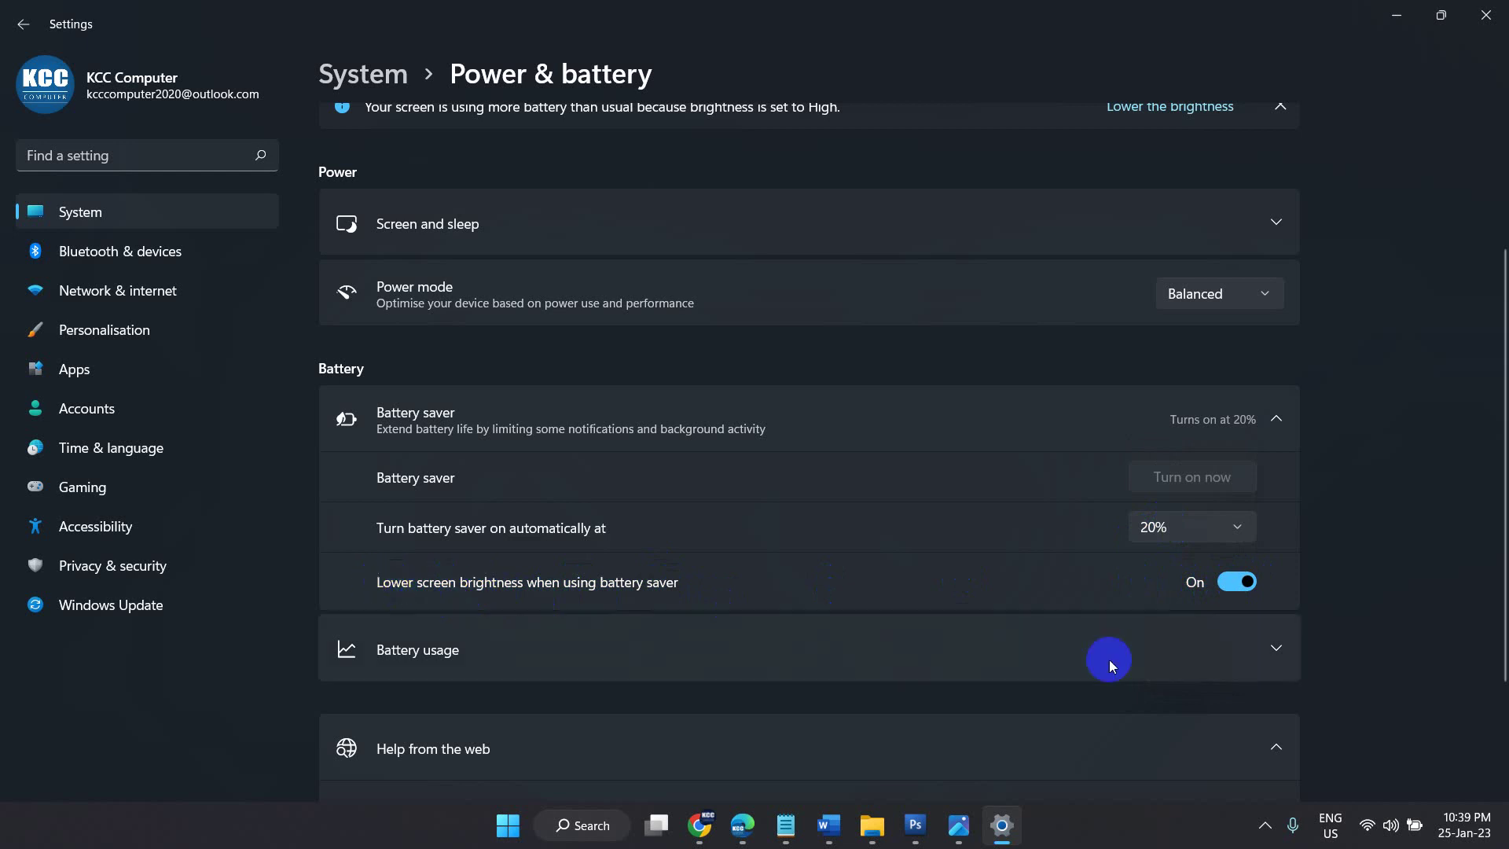
{"action": "left_click", "coordinate": [1238, 585]}
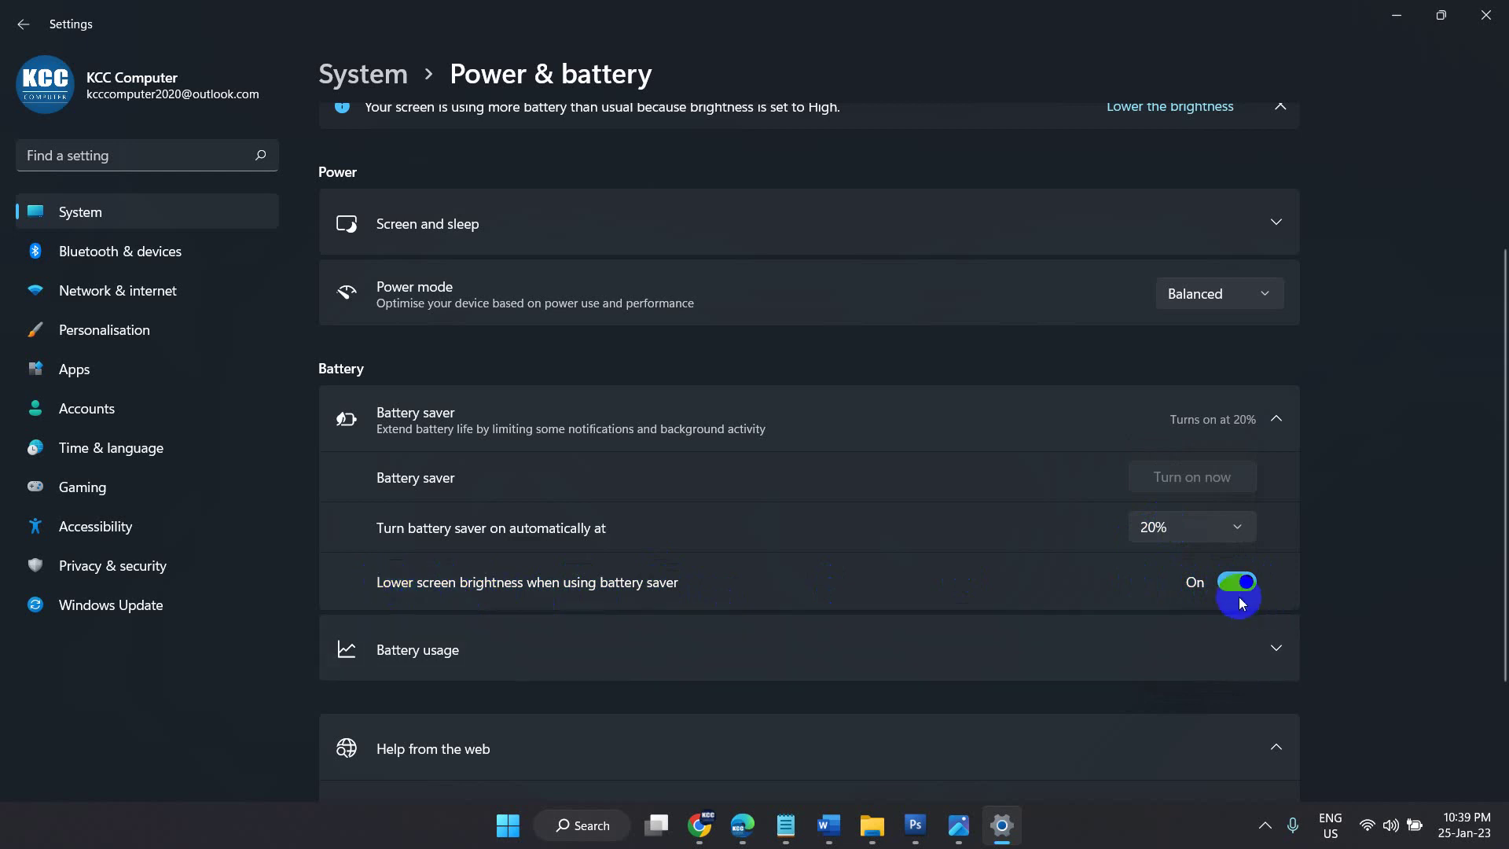
Step: Point out Focus assist in the Notepad list, and open the Focus assist page of the system settings
{"action": "left_click", "coordinate": [786, 825]}
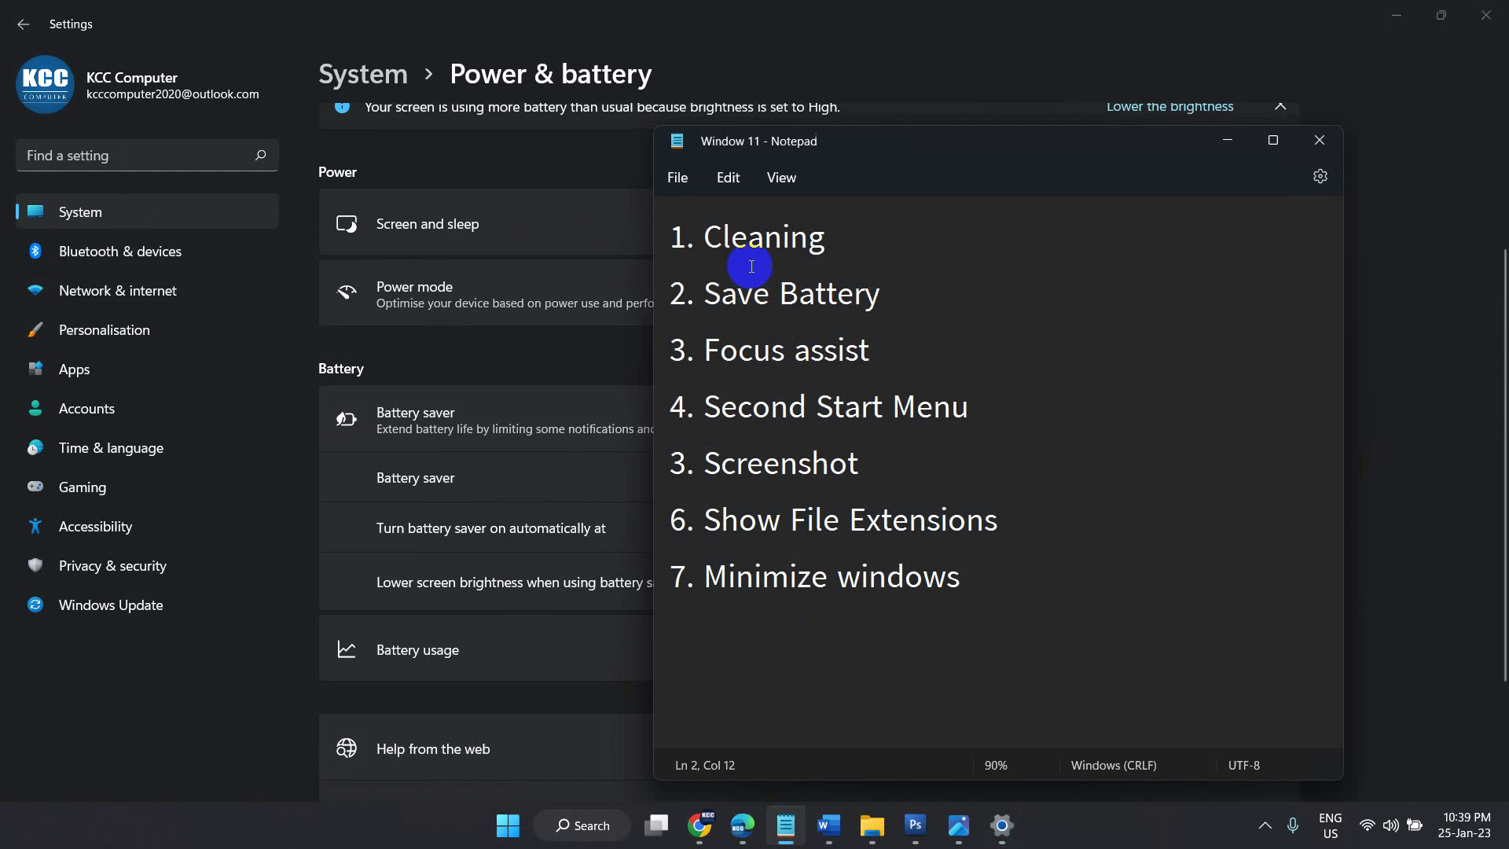
{"action": "left_click", "coordinate": [739, 351]}
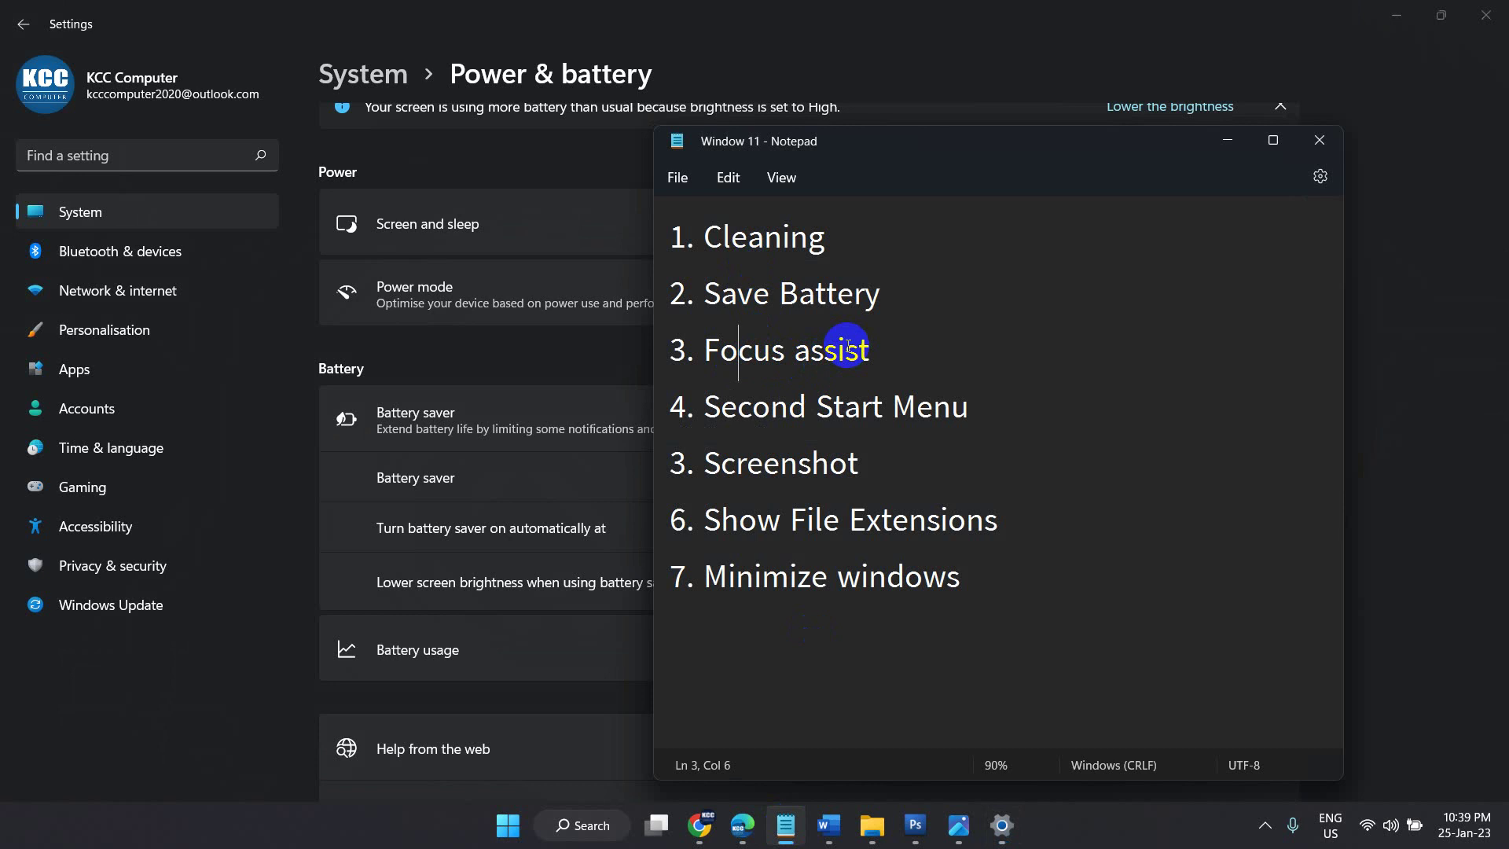
{"action": "left_click", "coordinate": [131, 208]}
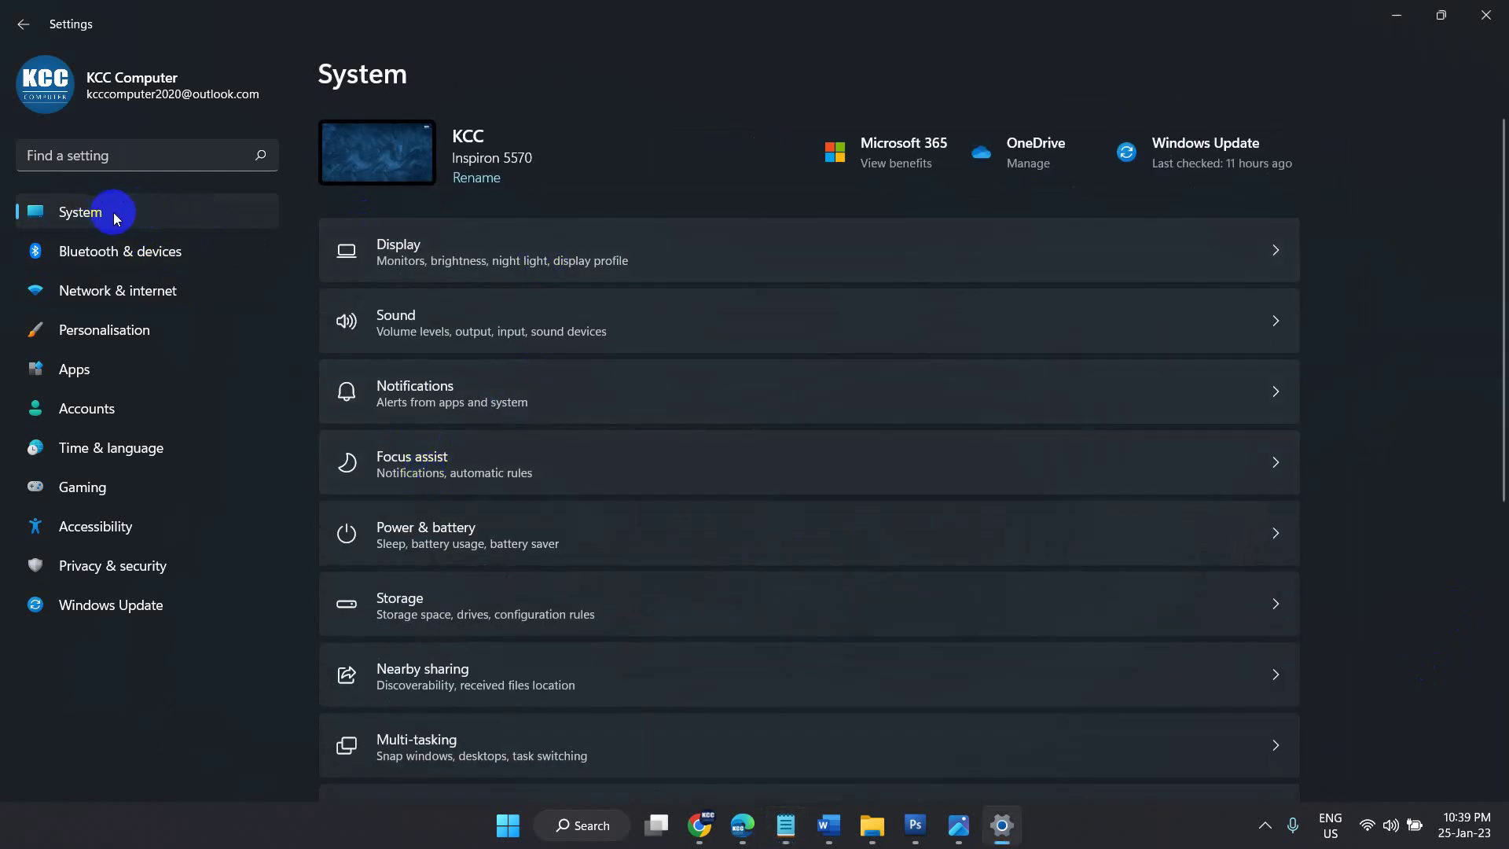
{"action": "left_click", "coordinate": [419, 474]}
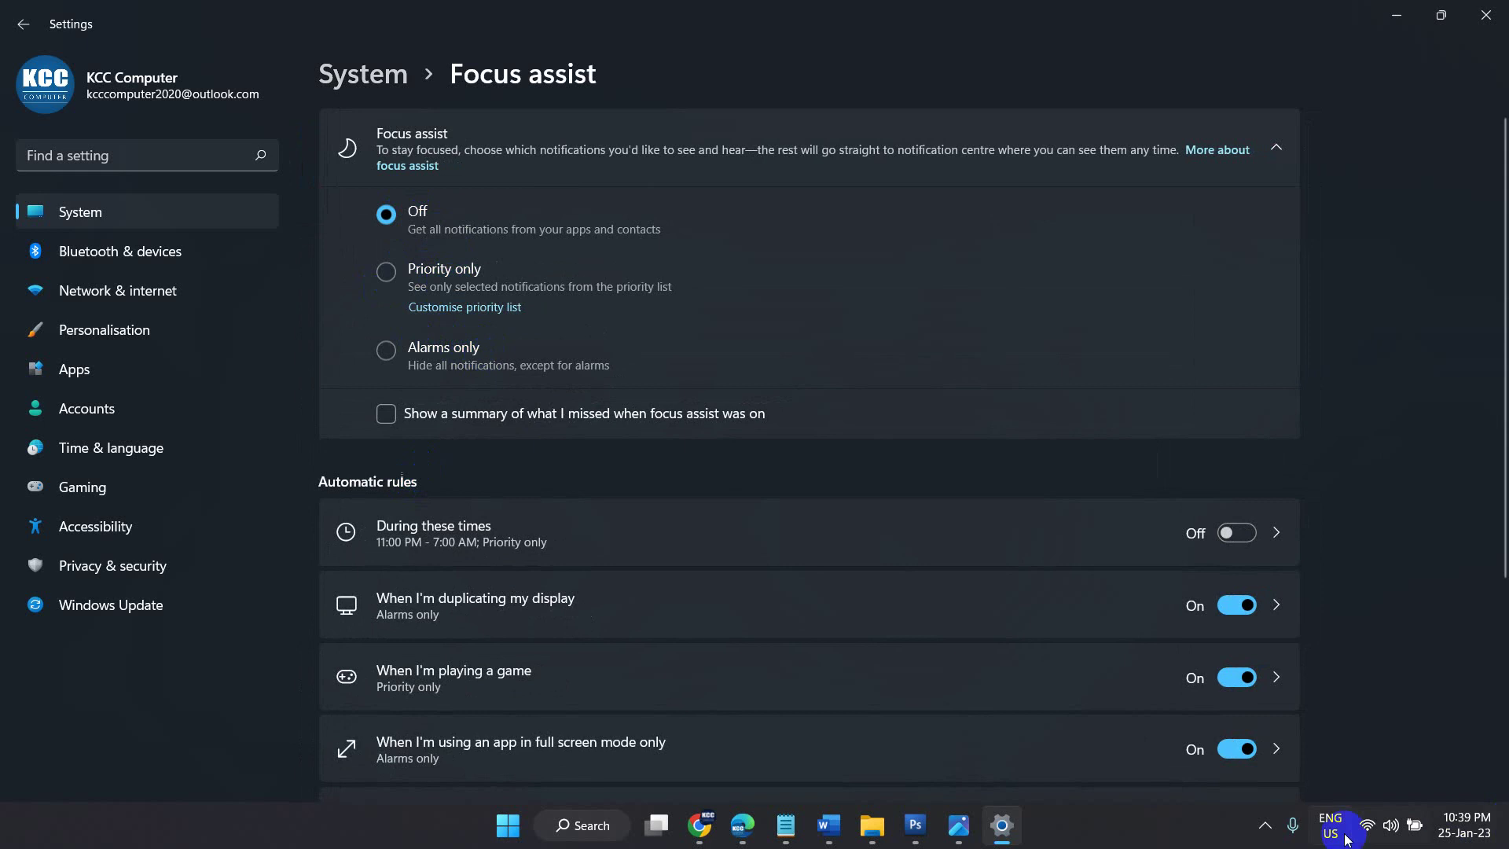
Step: Cycle the Focus assist quick toggle through Priority only and Alarms only back to off
{"action": "left_click", "coordinate": [1383, 843]}
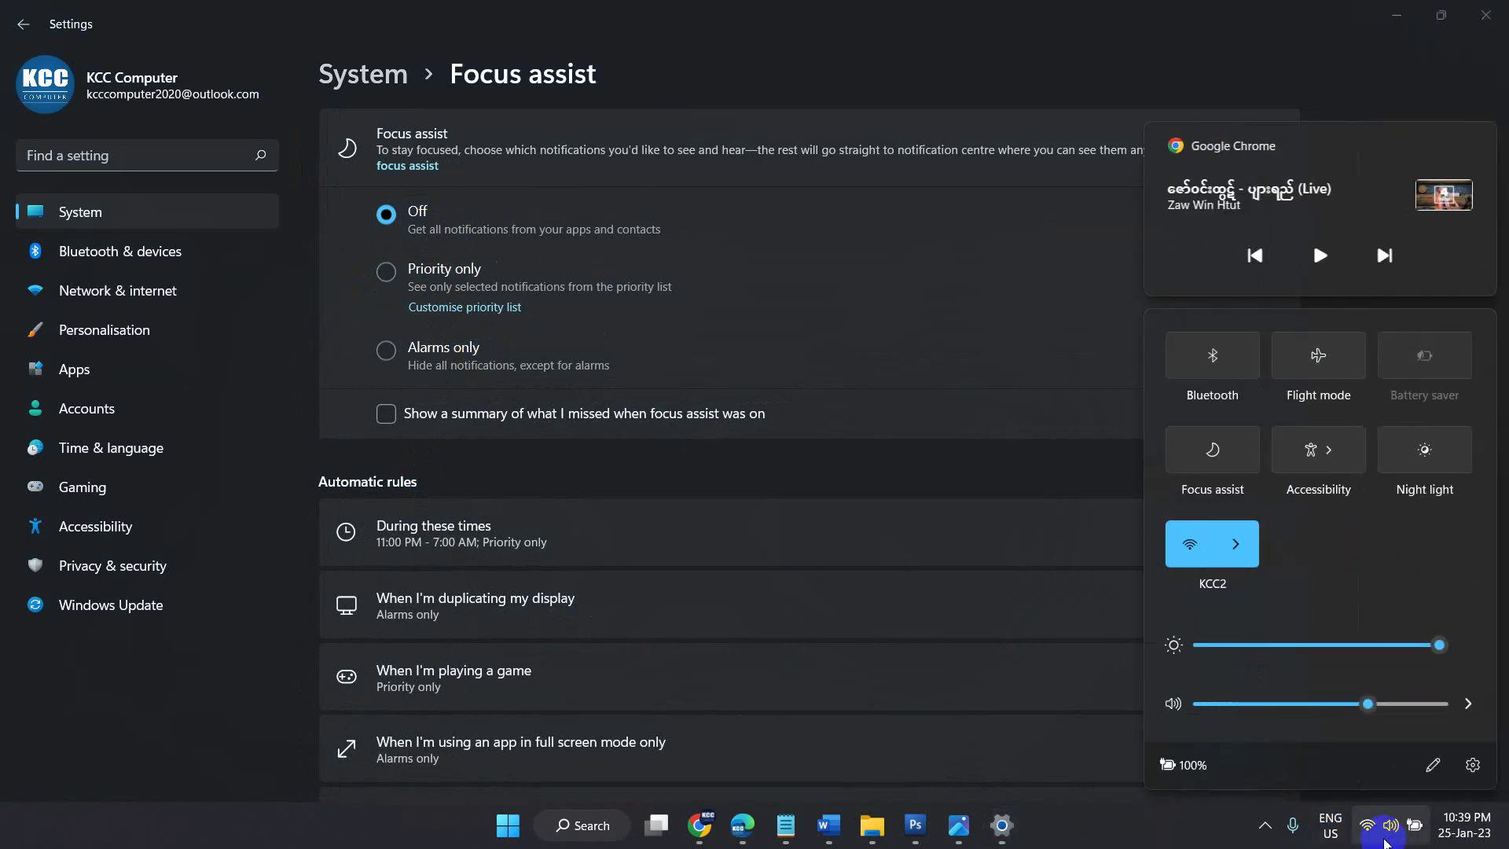
{"action": "left_click", "coordinate": [1211, 448]}
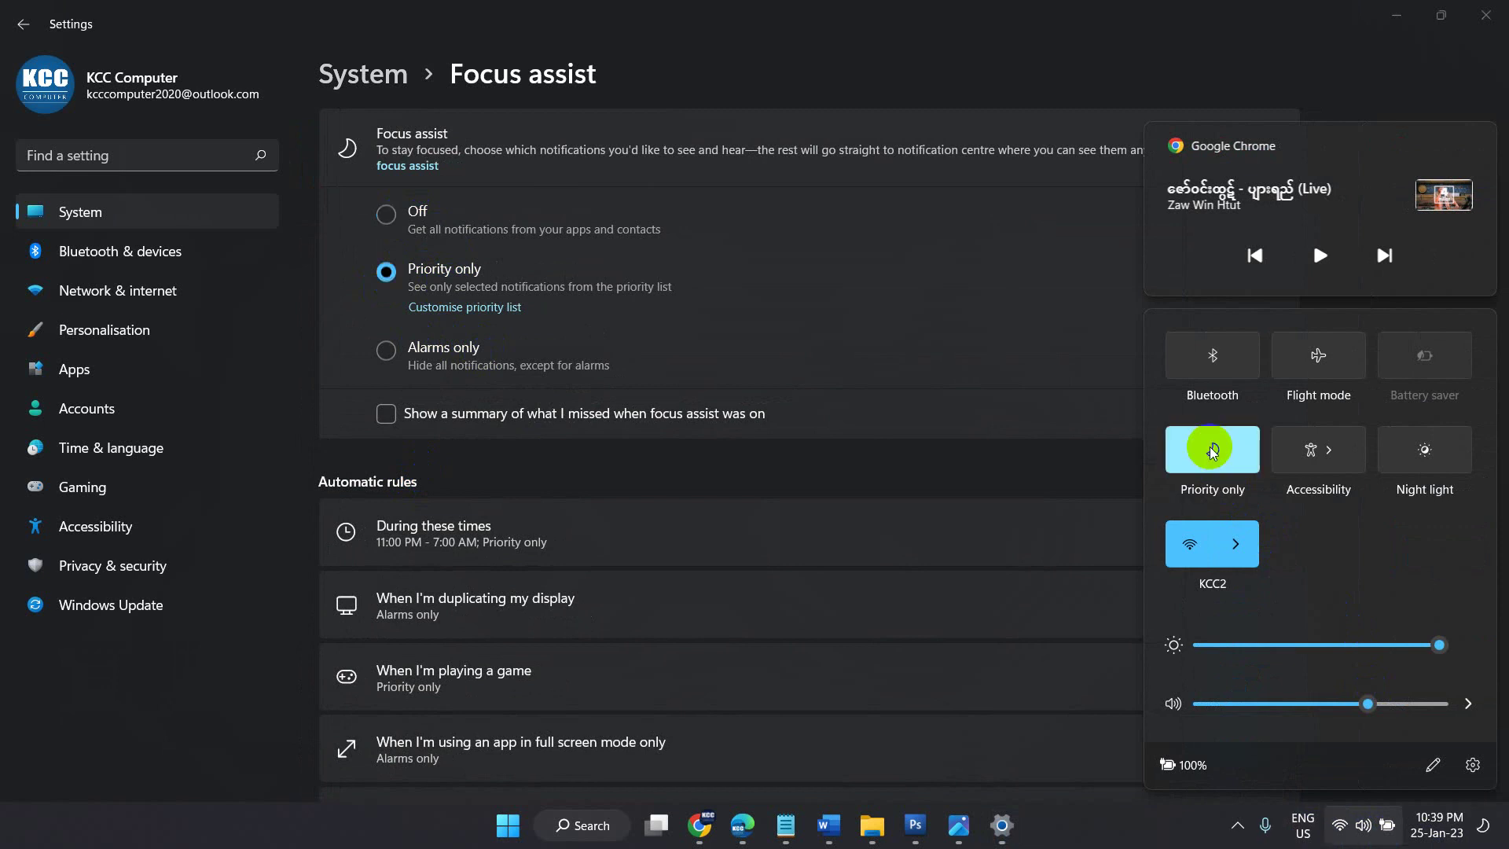
{"action": "left_click", "coordinate": [1216, 449]}
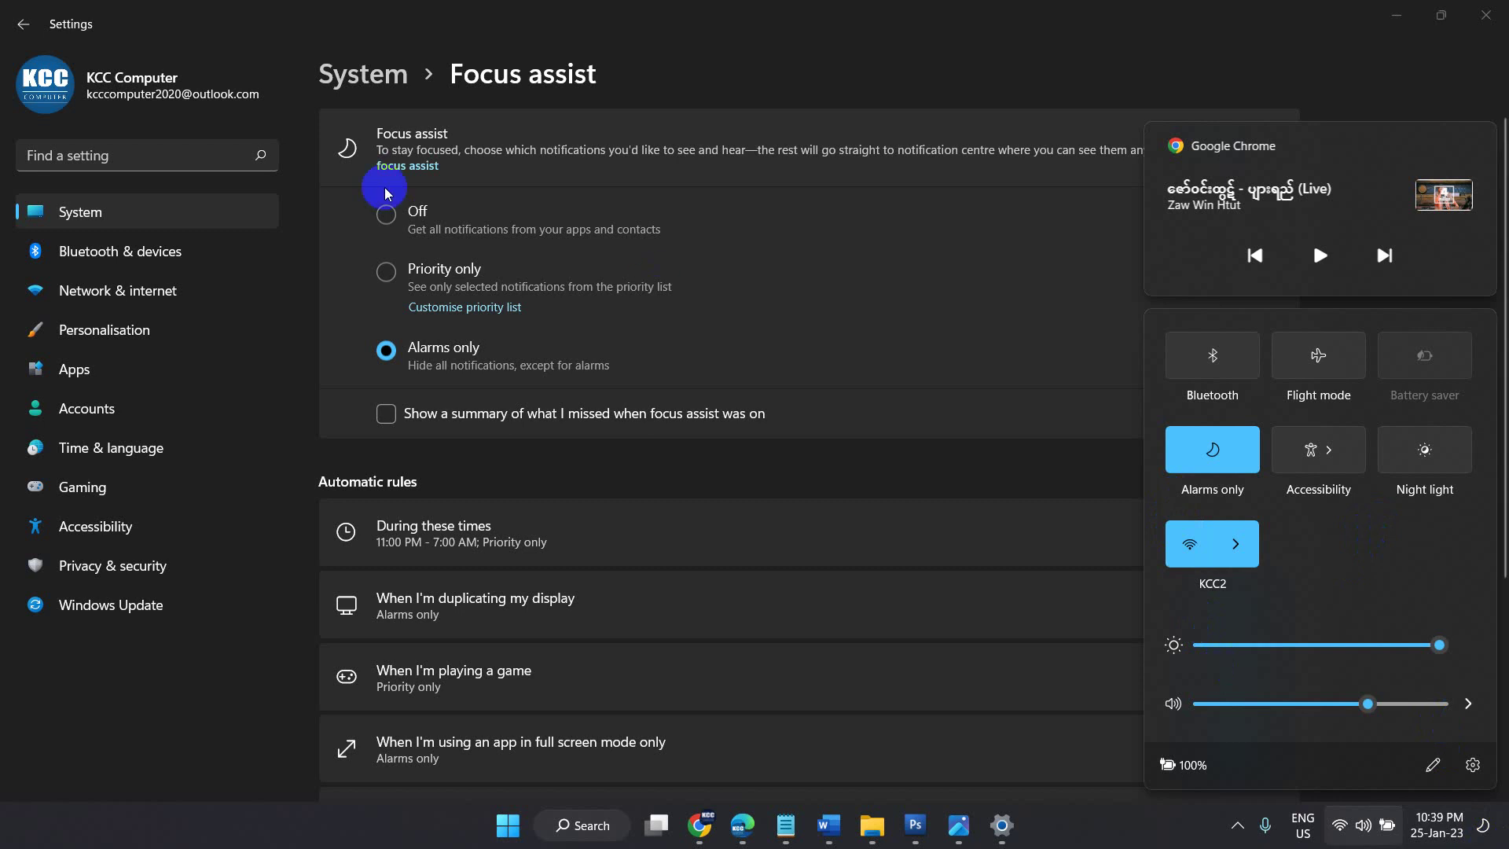
{"action": "left_click", "coordinate": [1214, 448]}
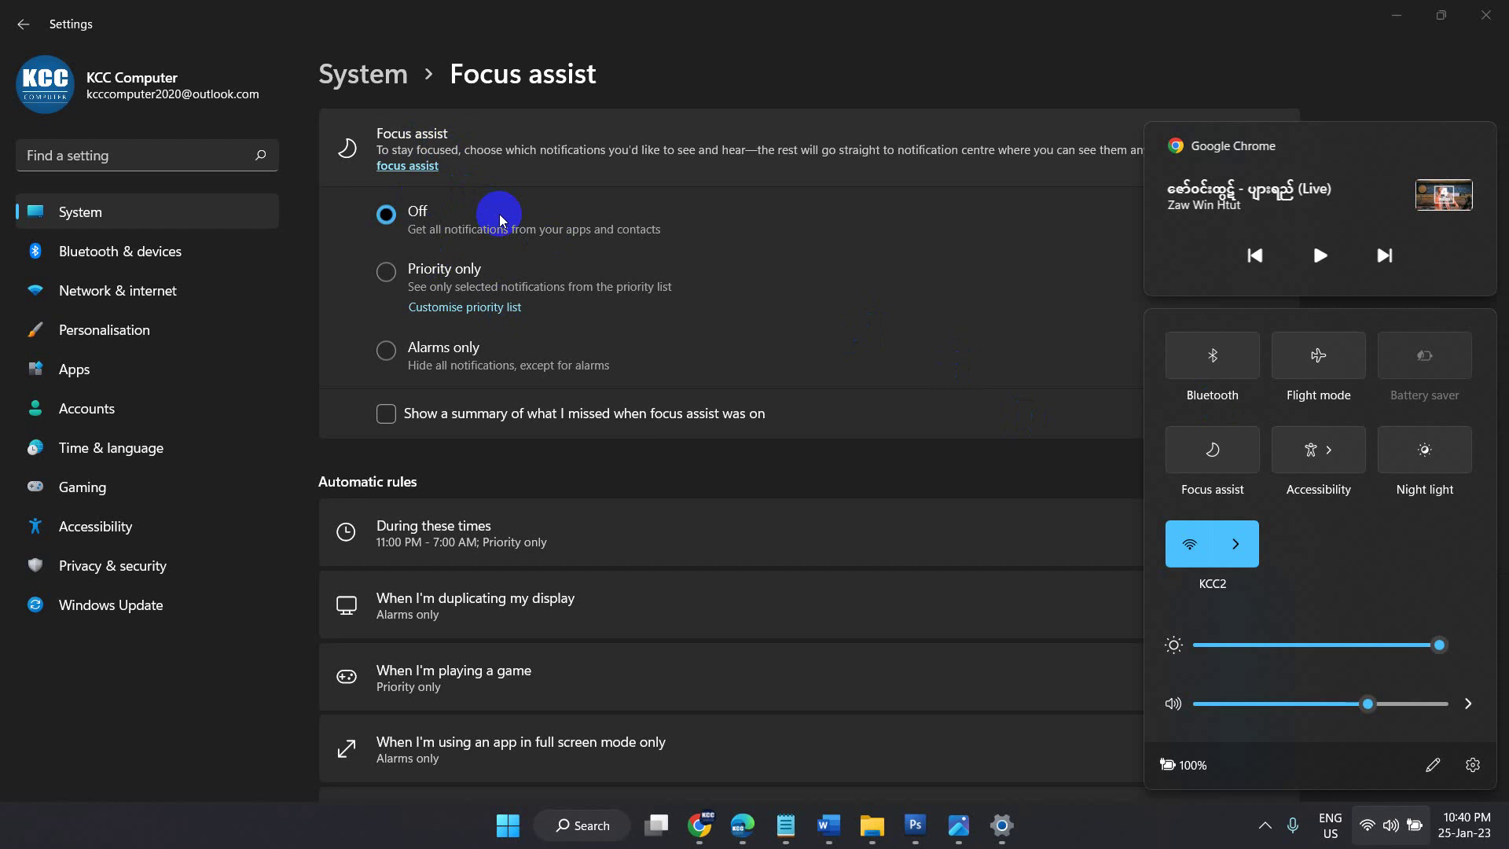
Step: Switch Focus assist to Priority only and review its priority list of allowed calls, people and apps, returning to the Focus assist page
{"action": "left_click", "coordinate": [1196, 466]}
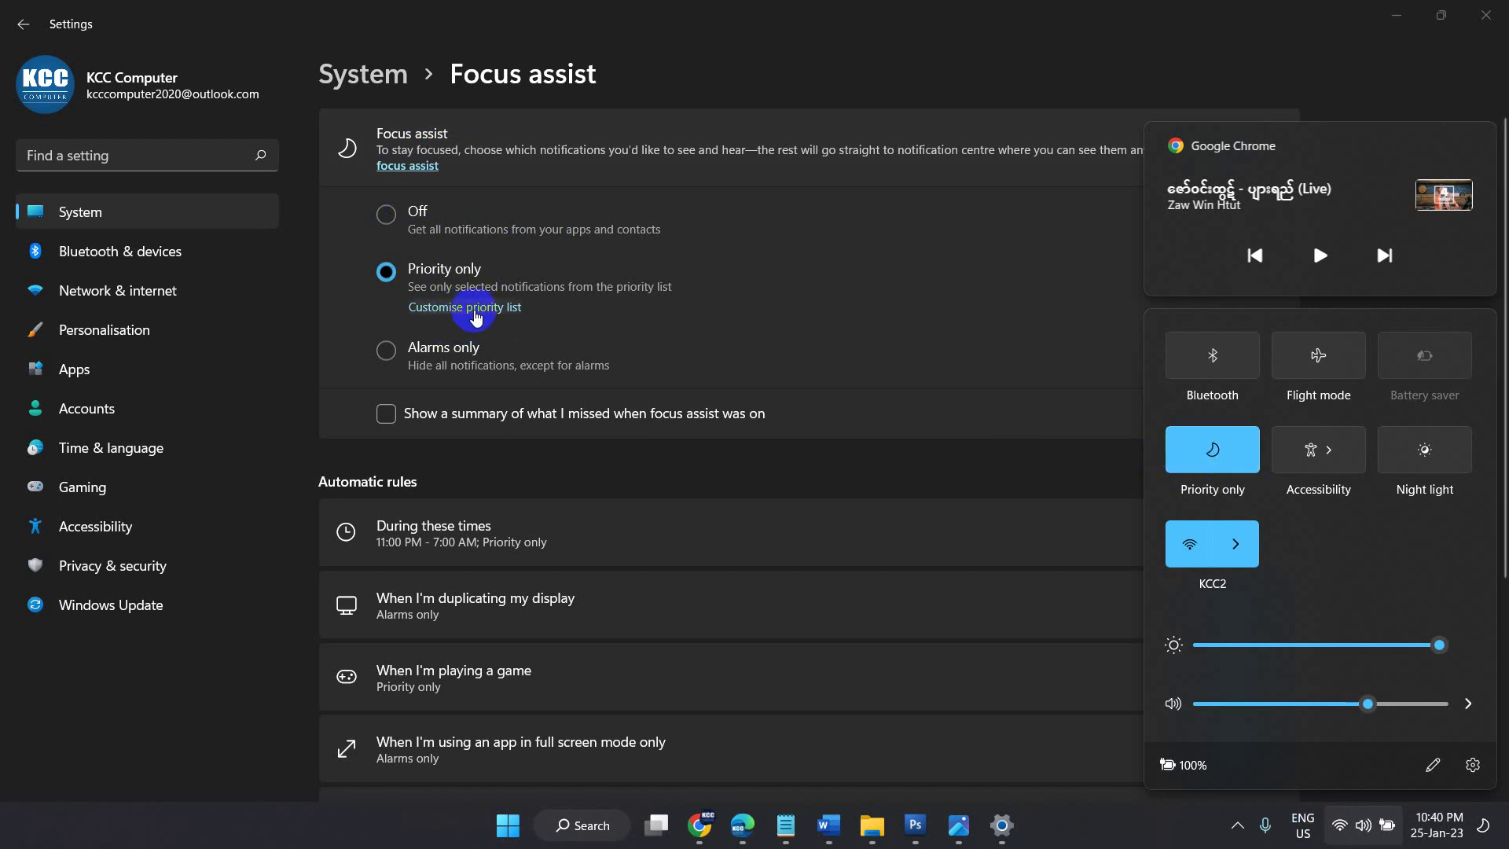
{"action": "left_click", "coordinate": [474, 308]}
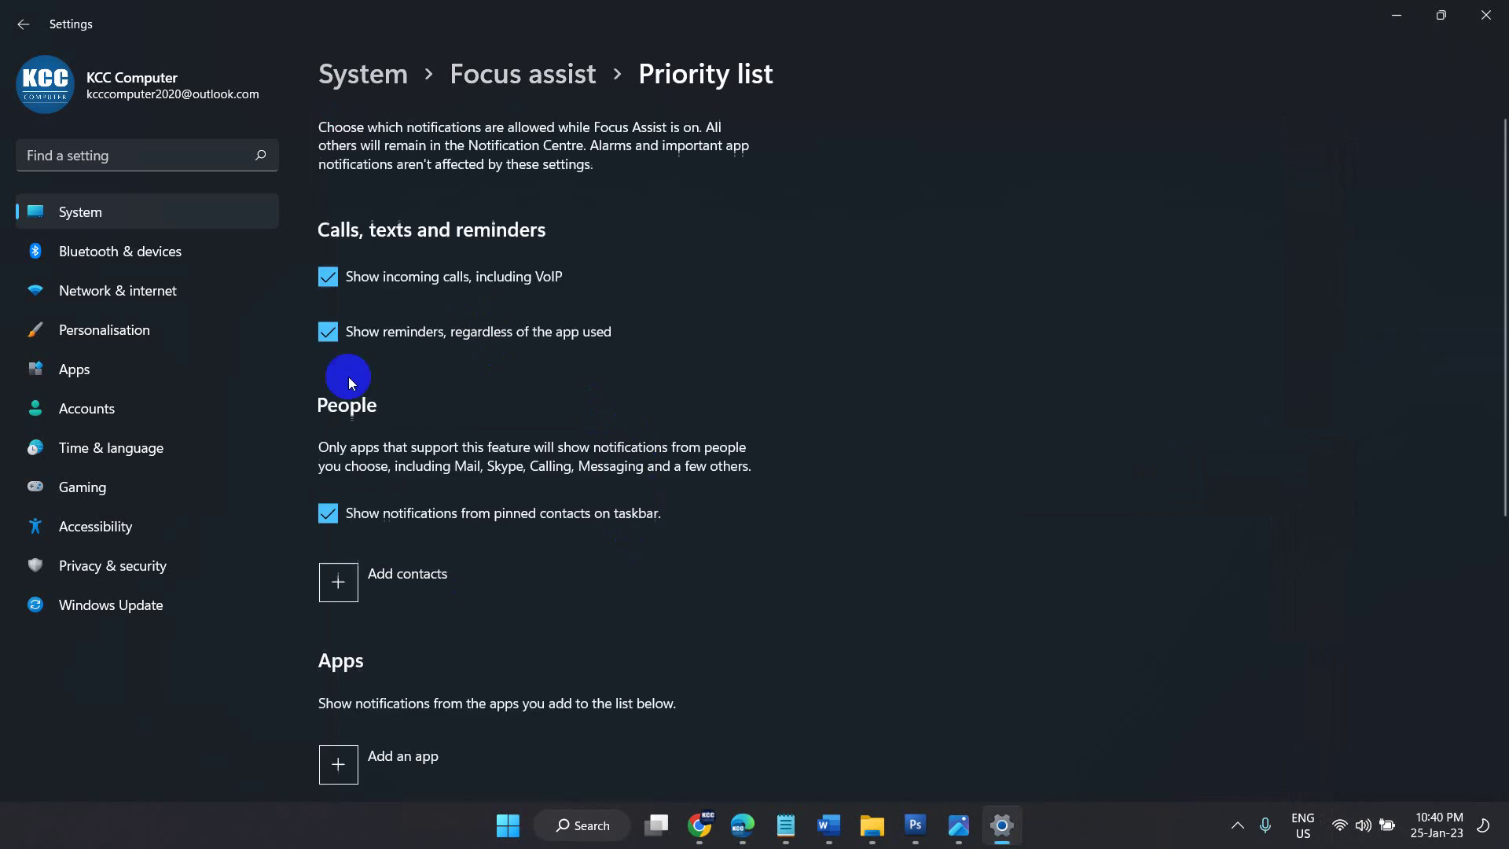
{"action": "scroll", "coordinate": [551, 511], "scroll_direction": "down", "scroll_amount": 3}
{"action": "scroll", "coordinate": [669, 607], "scroll_direction": "down", "scroll_amount": 3}
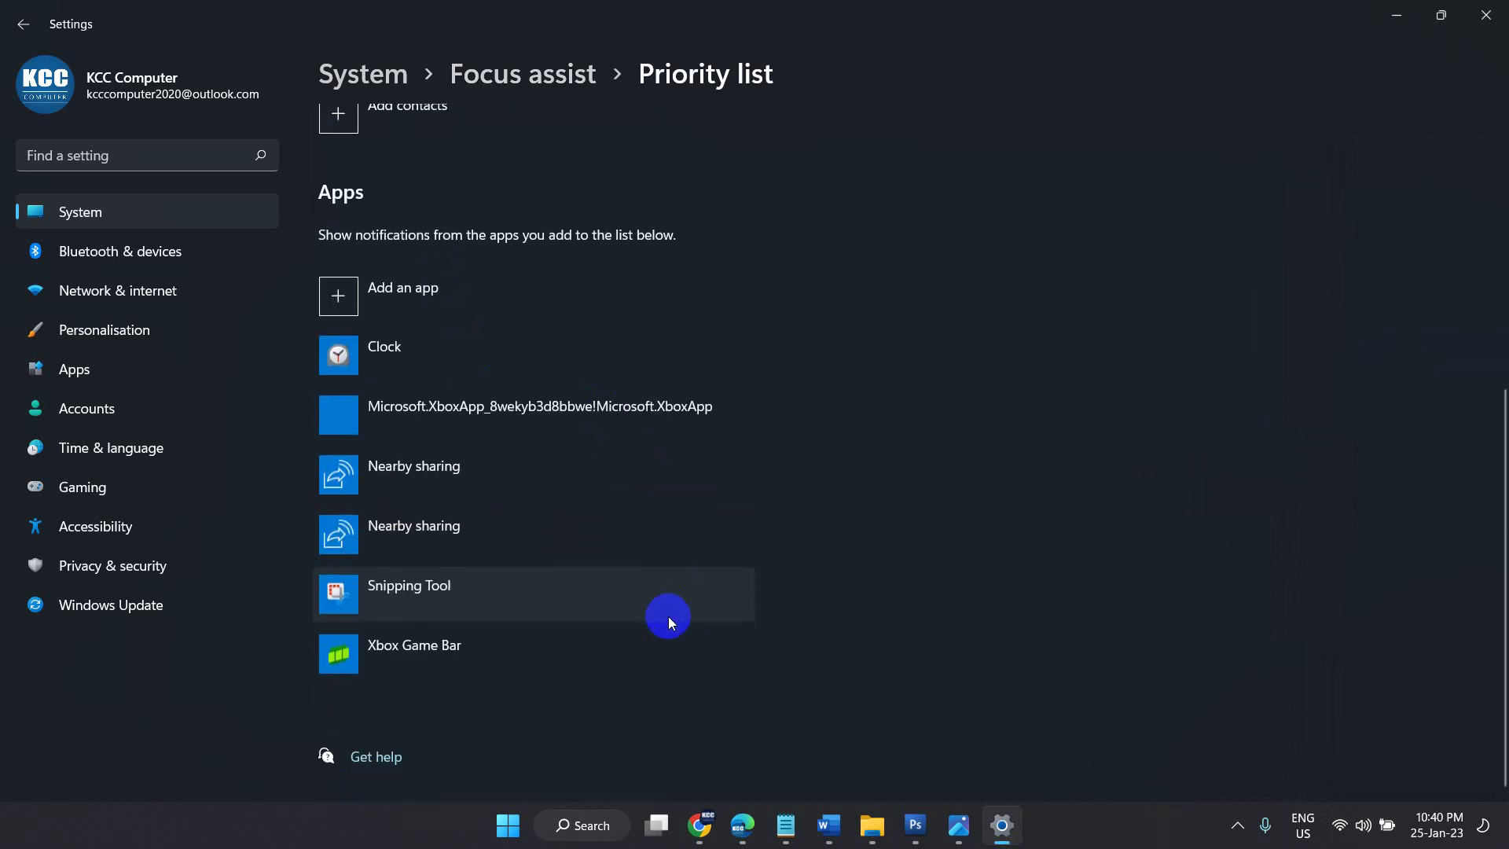
{"action": "scroll", "coordinate": [669, 616], "scroll_direction": "up", "scroll_amount": 6}
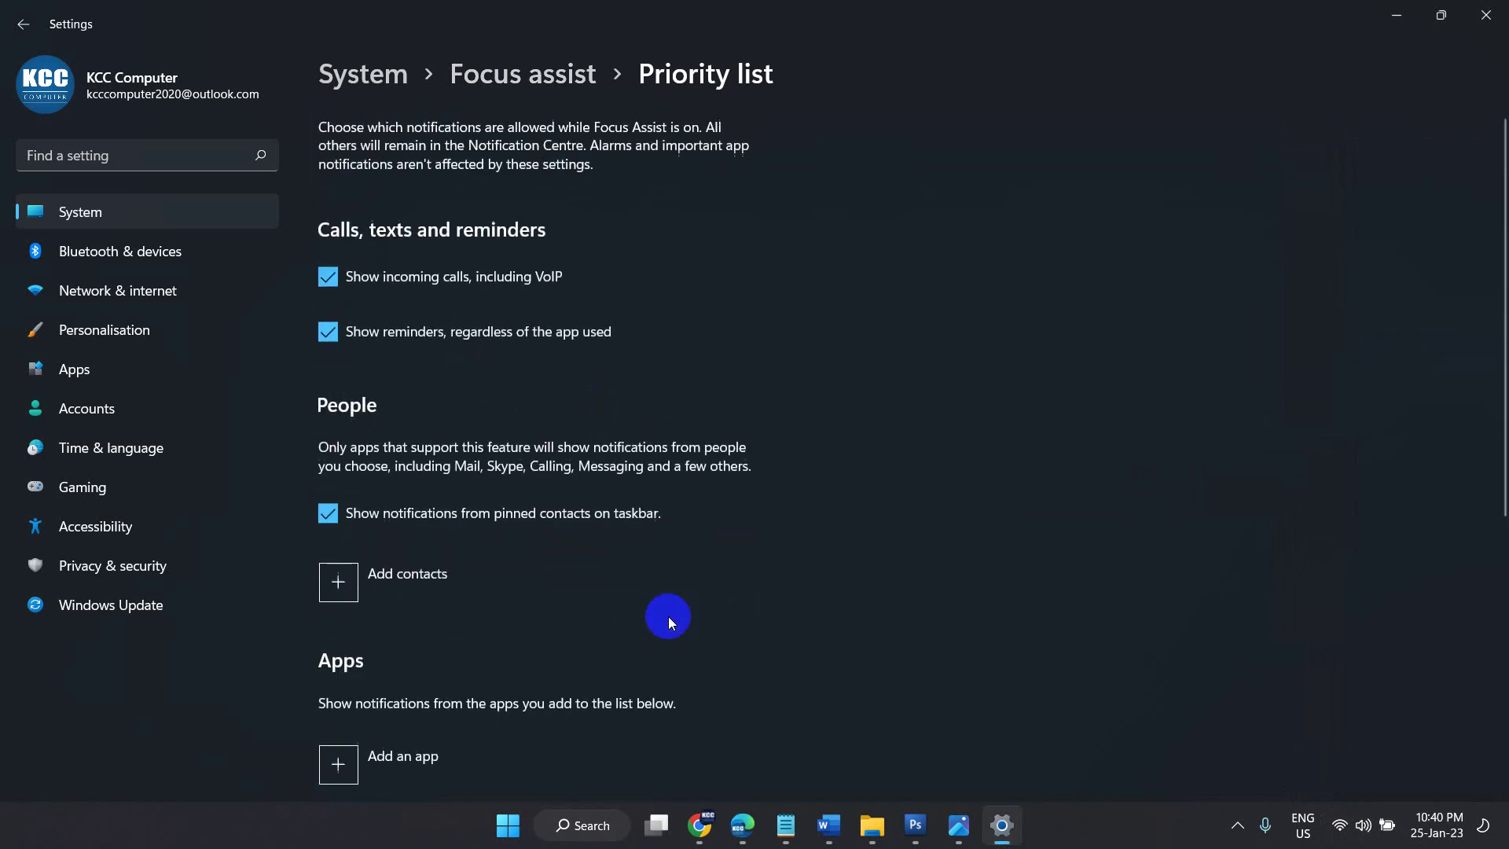
{"action": "left_click", "coordinate": [500, 72]}
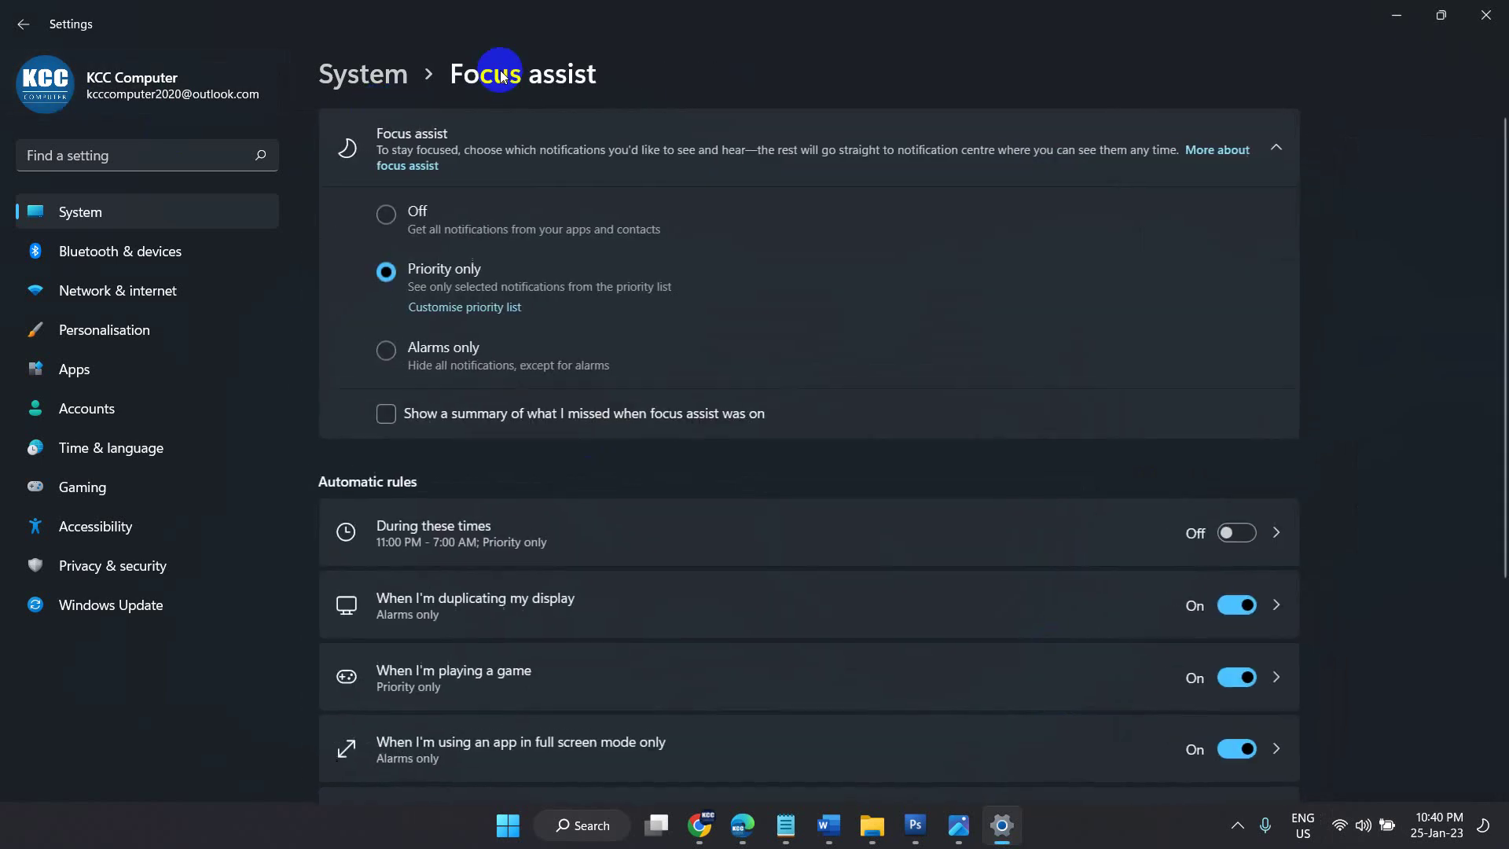
Step: Switch Focus assist to Alarms only with its quick toggle
{"action": "left_click", "coordinate": [1015, 836]}
{"action": "left_click", "coordinate": [1018, 840]}
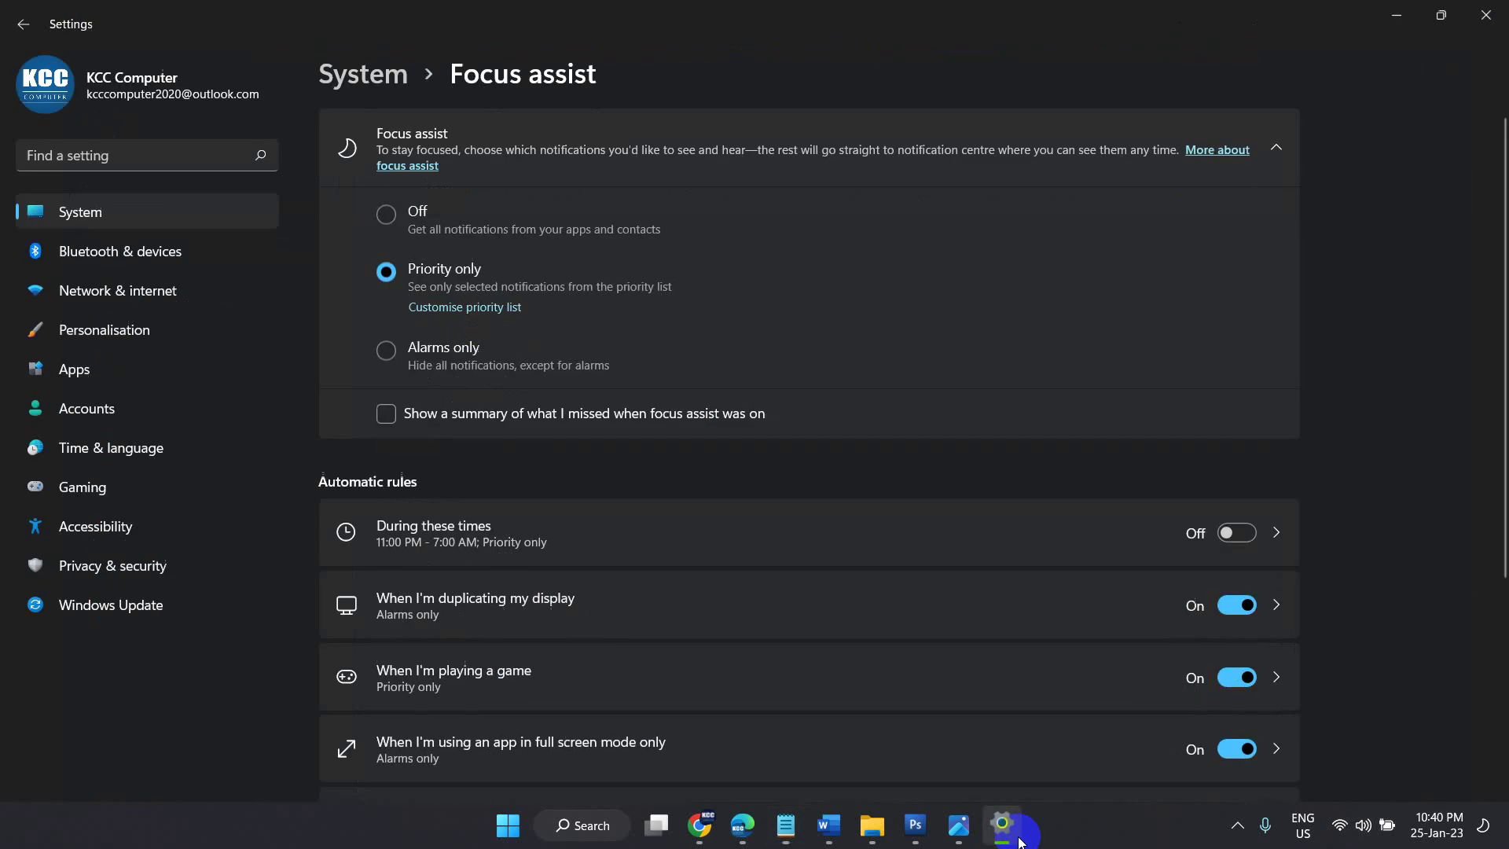
{"action": "left_click", "coordinate": [1364, 826]}
{"action": "left_click", "coordinate": [1244, 464]}
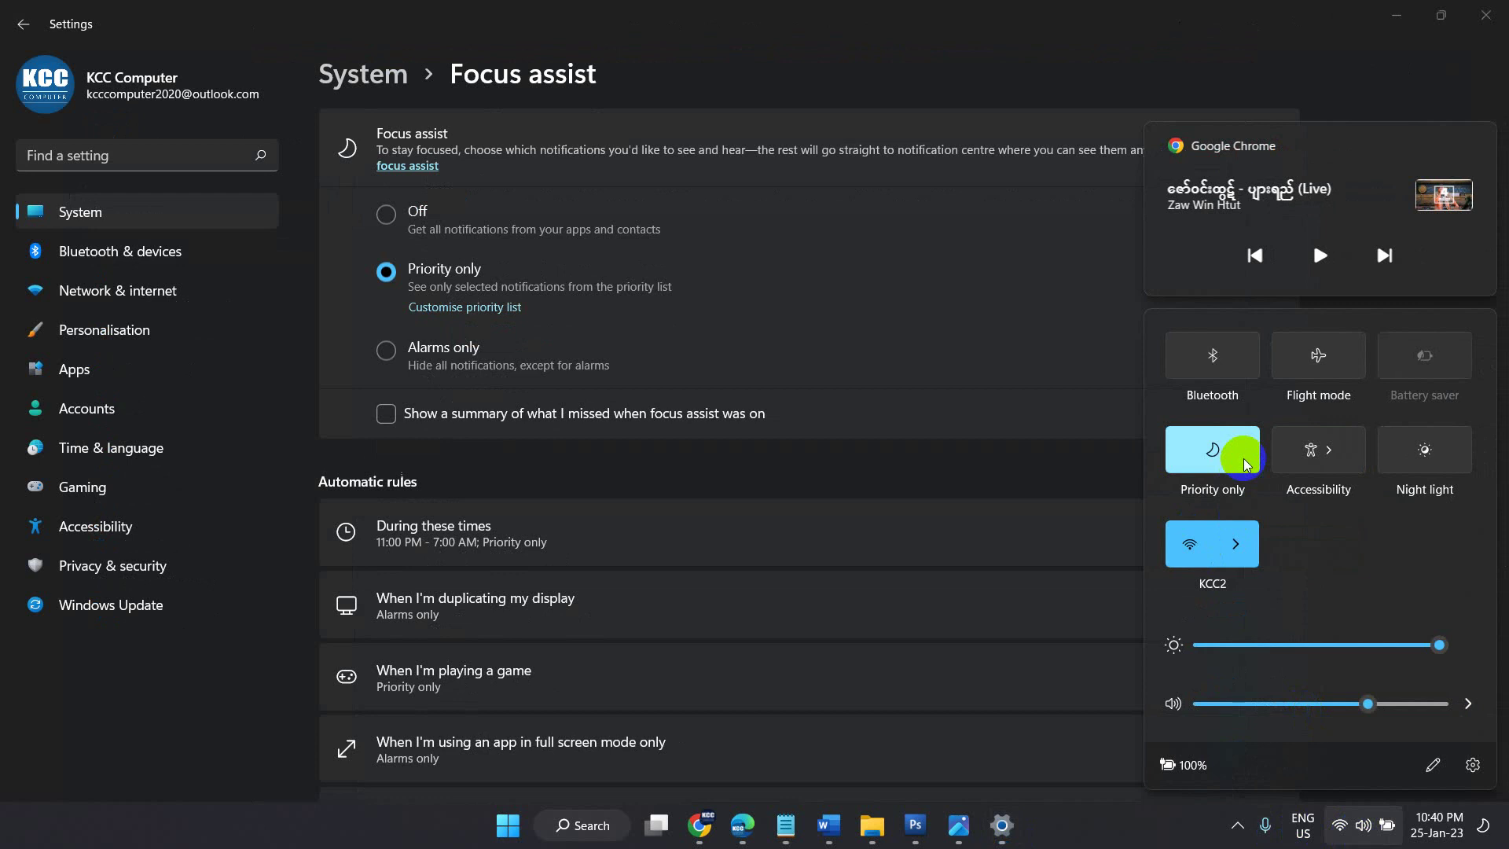
{"action": "left_click", "coordinate": [1223, 456]}
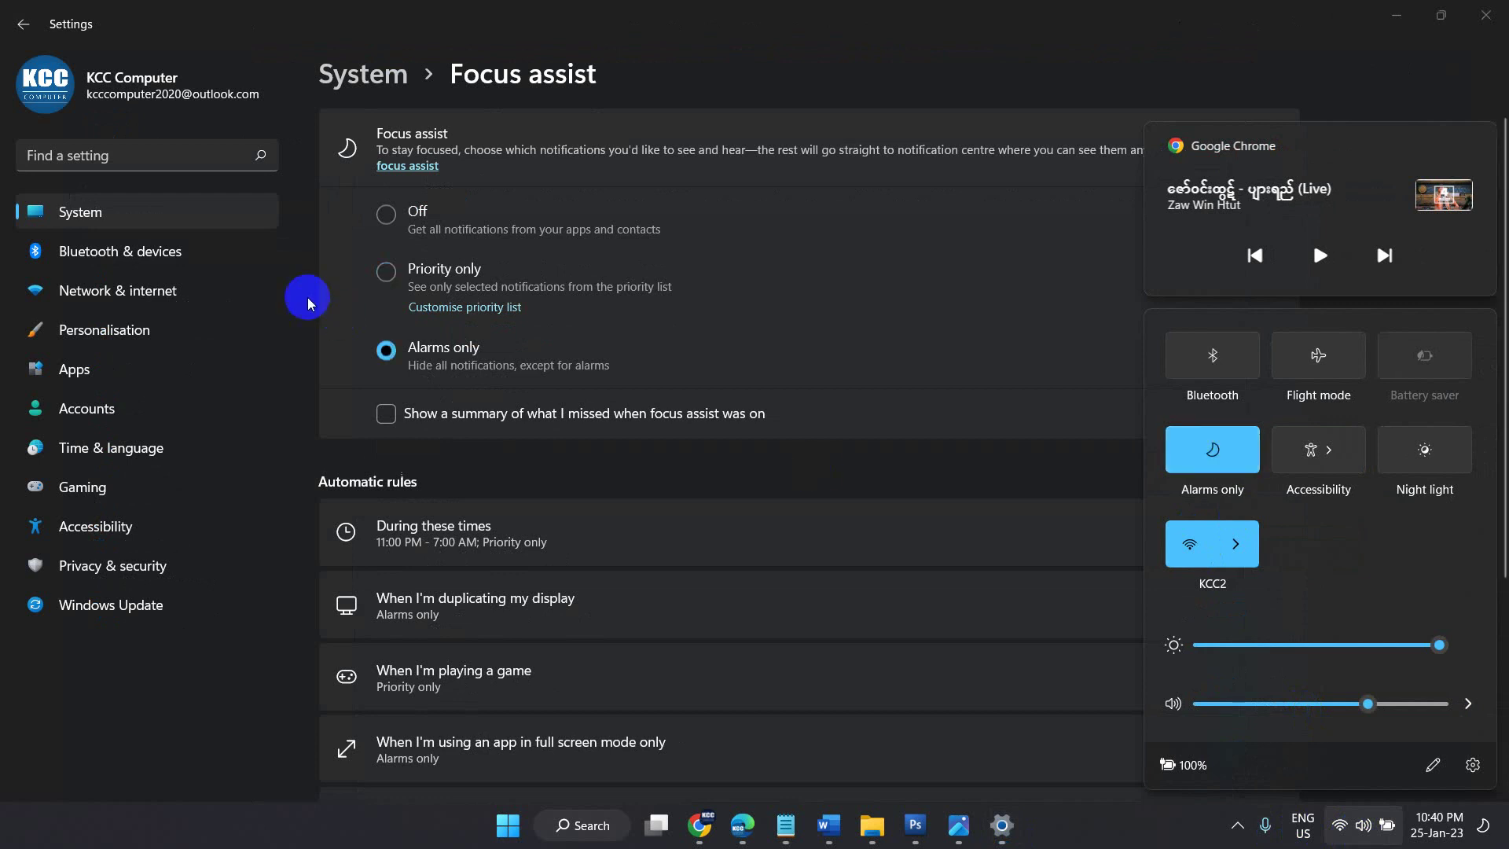
Step: Set Focus assist to Off on its settings page, and return to the Notepad list
{"action": "left_click", "coordinate": [390, 219]}
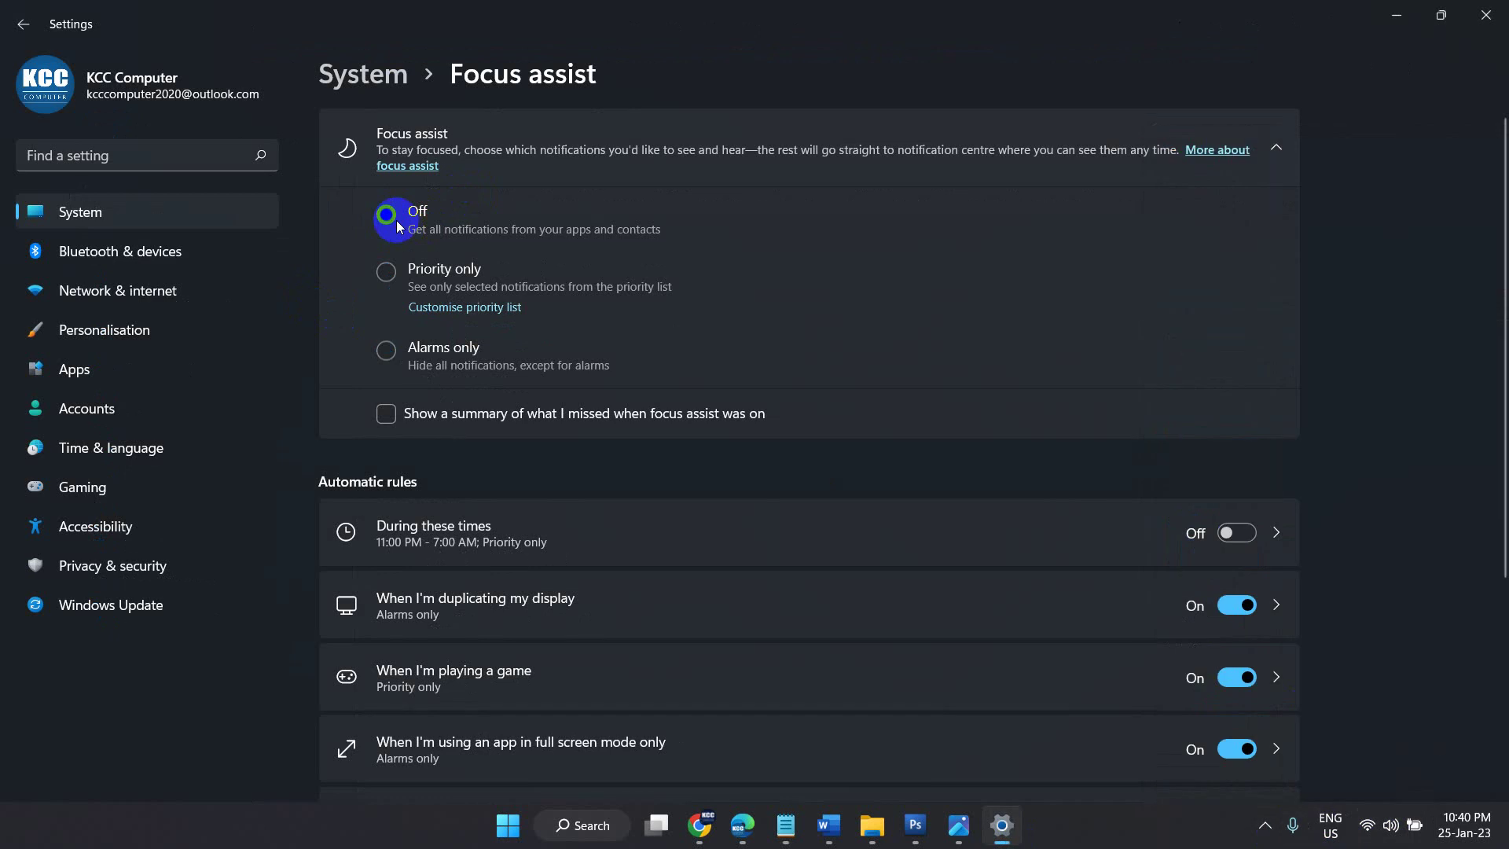
{"action": "left_click", "coordinate": [845, 389]}
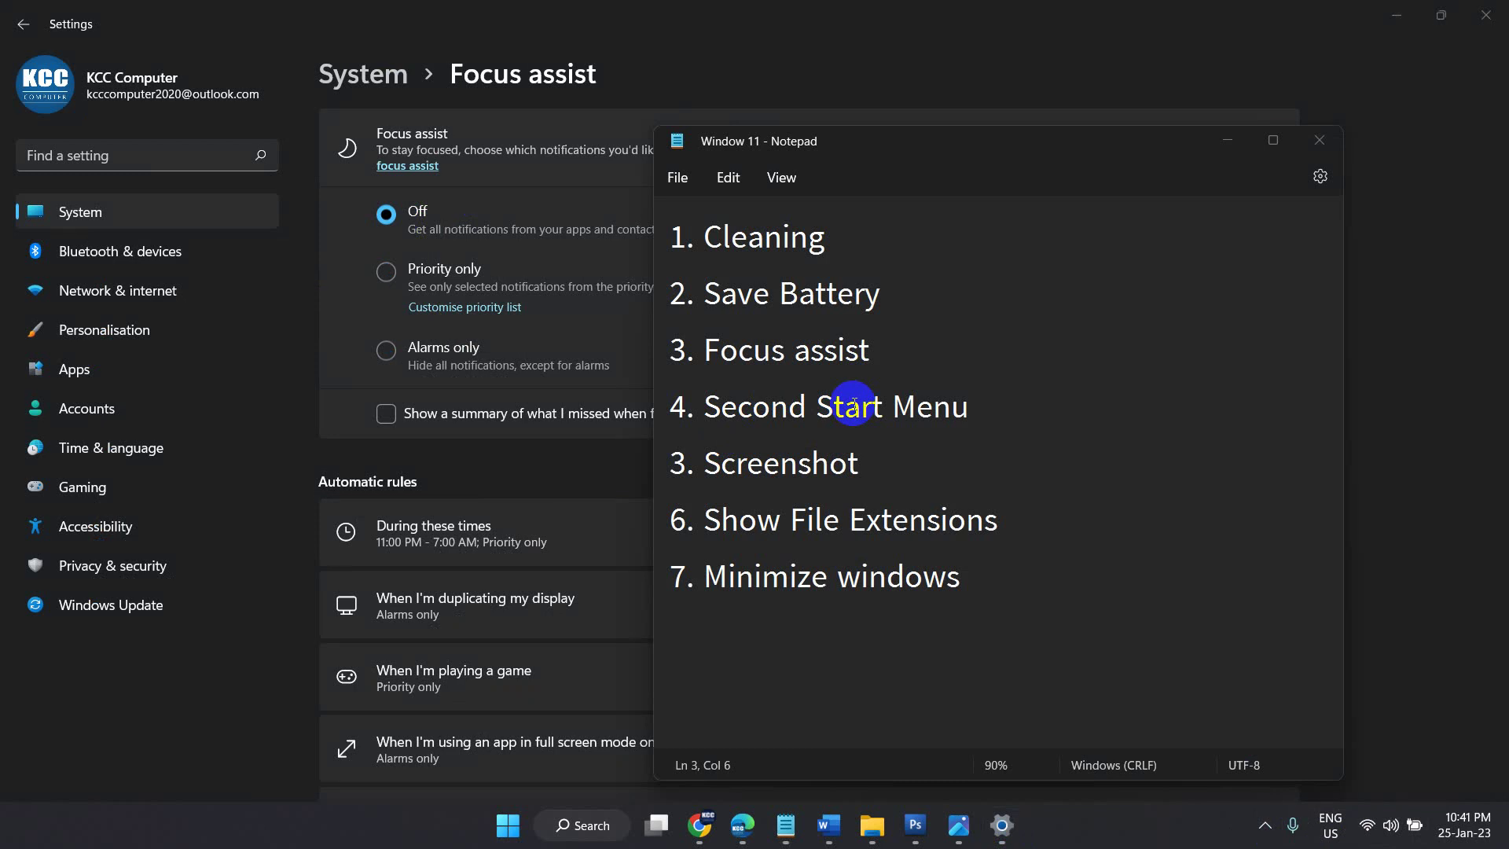
Step: Bring up the second Start menu briefly, and minimize the Settings window behind the Notepad list
{"action": "right_click", "coordinate": [507, 832]}
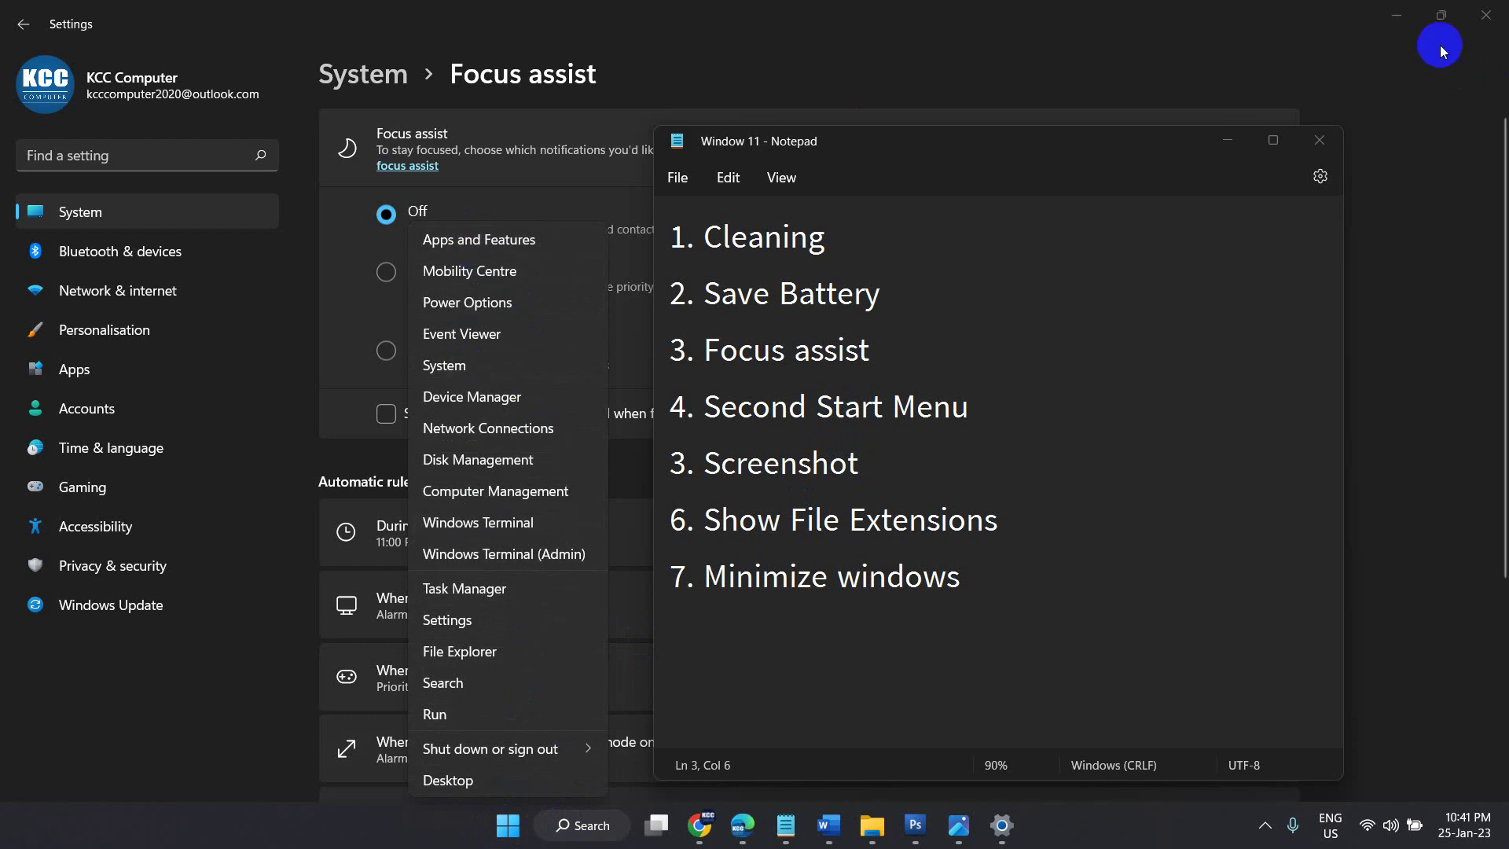
{"action": "left_click", "coordinate": [1397, 16]}
{"action": "left_click", "coordinate": [1397, 17]}
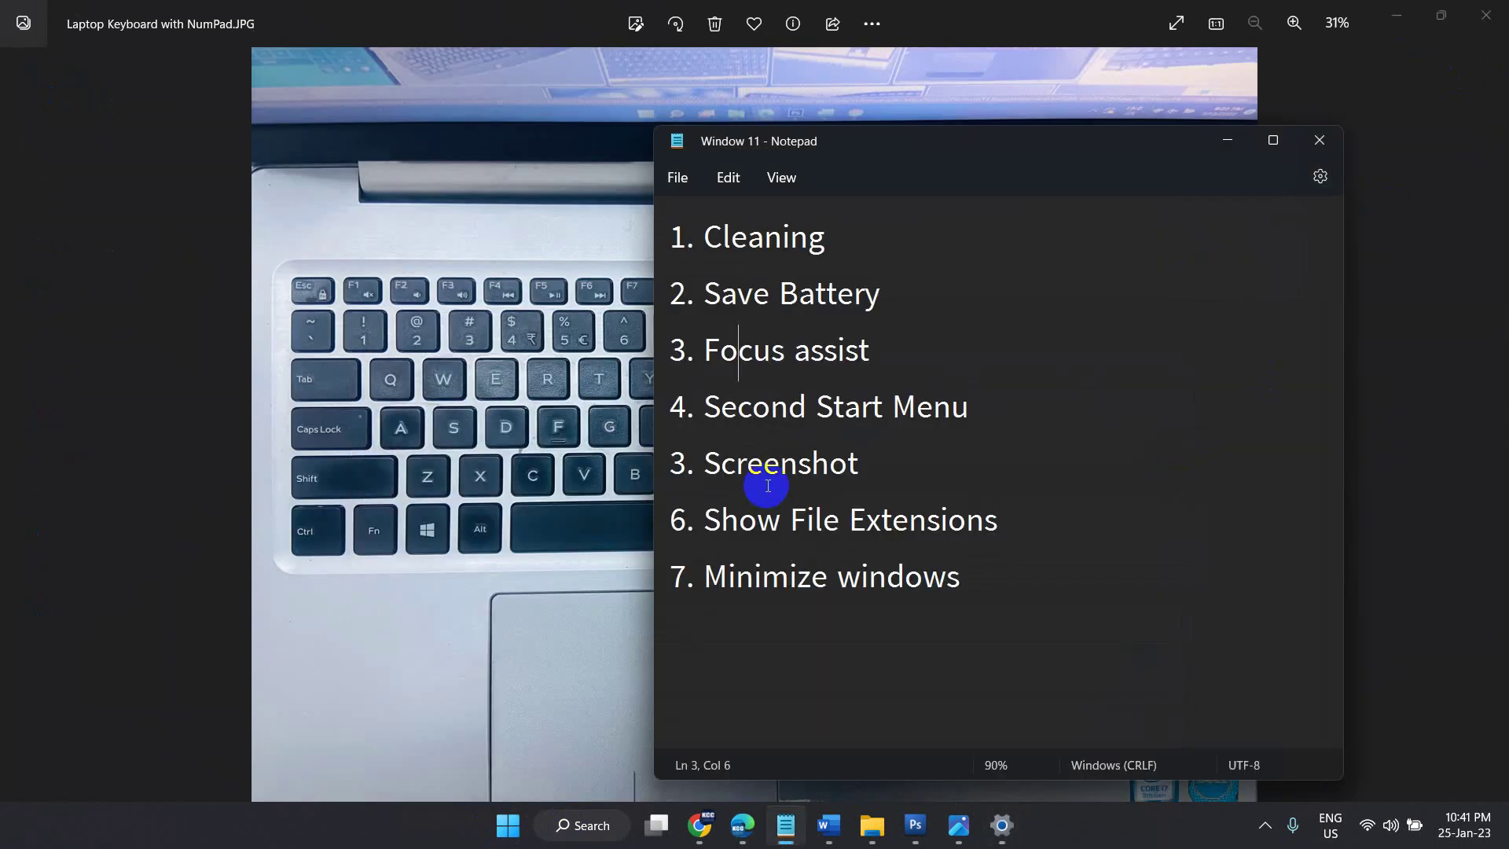
Step: Show the standard Start menu, close it, and examine the entries of the second Start menu for comparison
{"action": "left_click", "coordinate": [508, 827]}
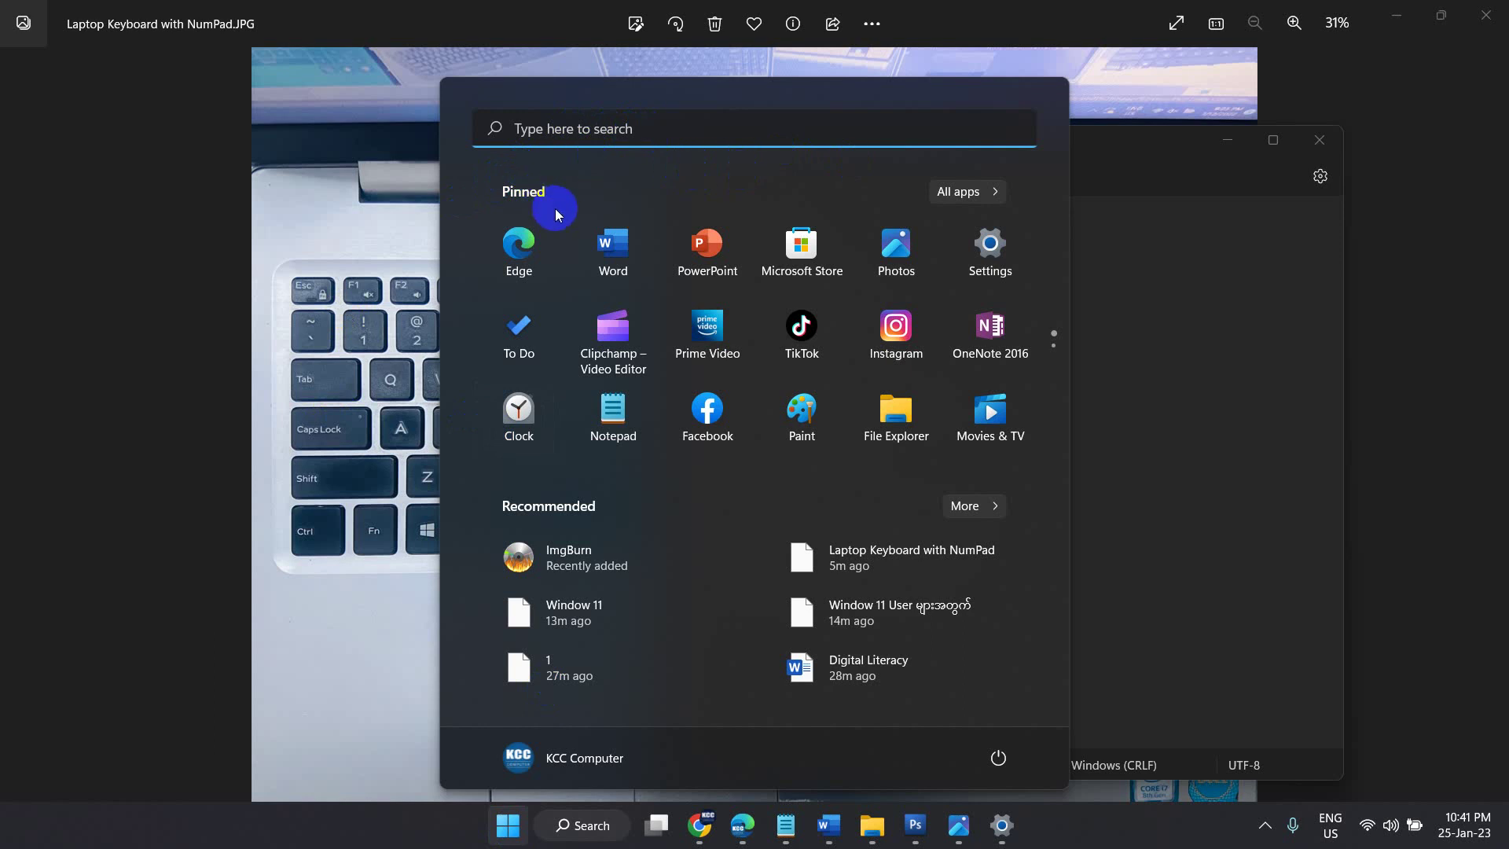
{"action": "left_click", "coordinate": [454, 832]}
{"action": "right_click", "coordinate": [511, 826]}
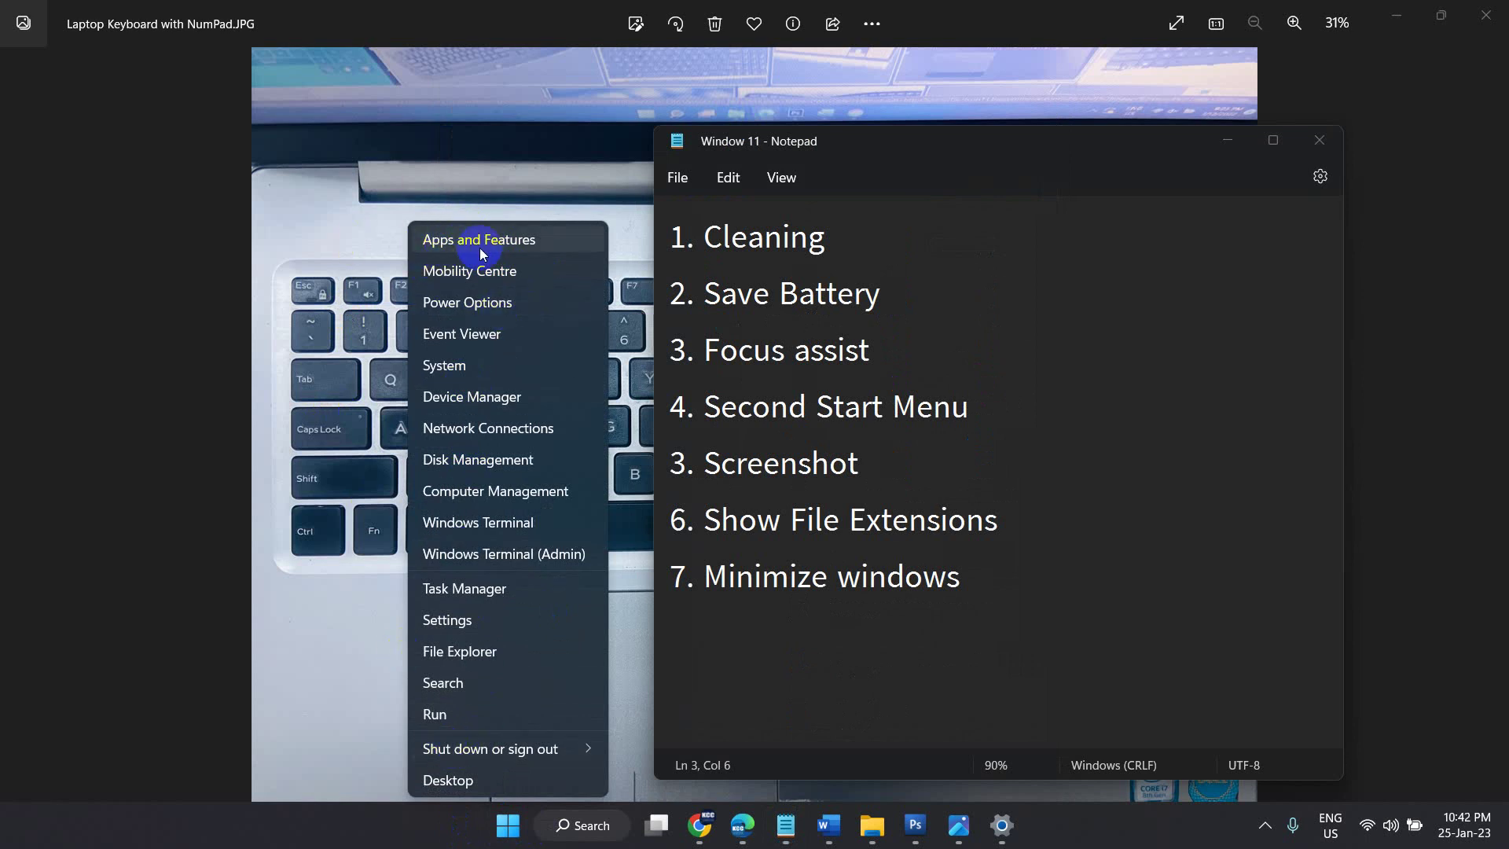
{"action": "left_click", "coordinate": [501, 246]}
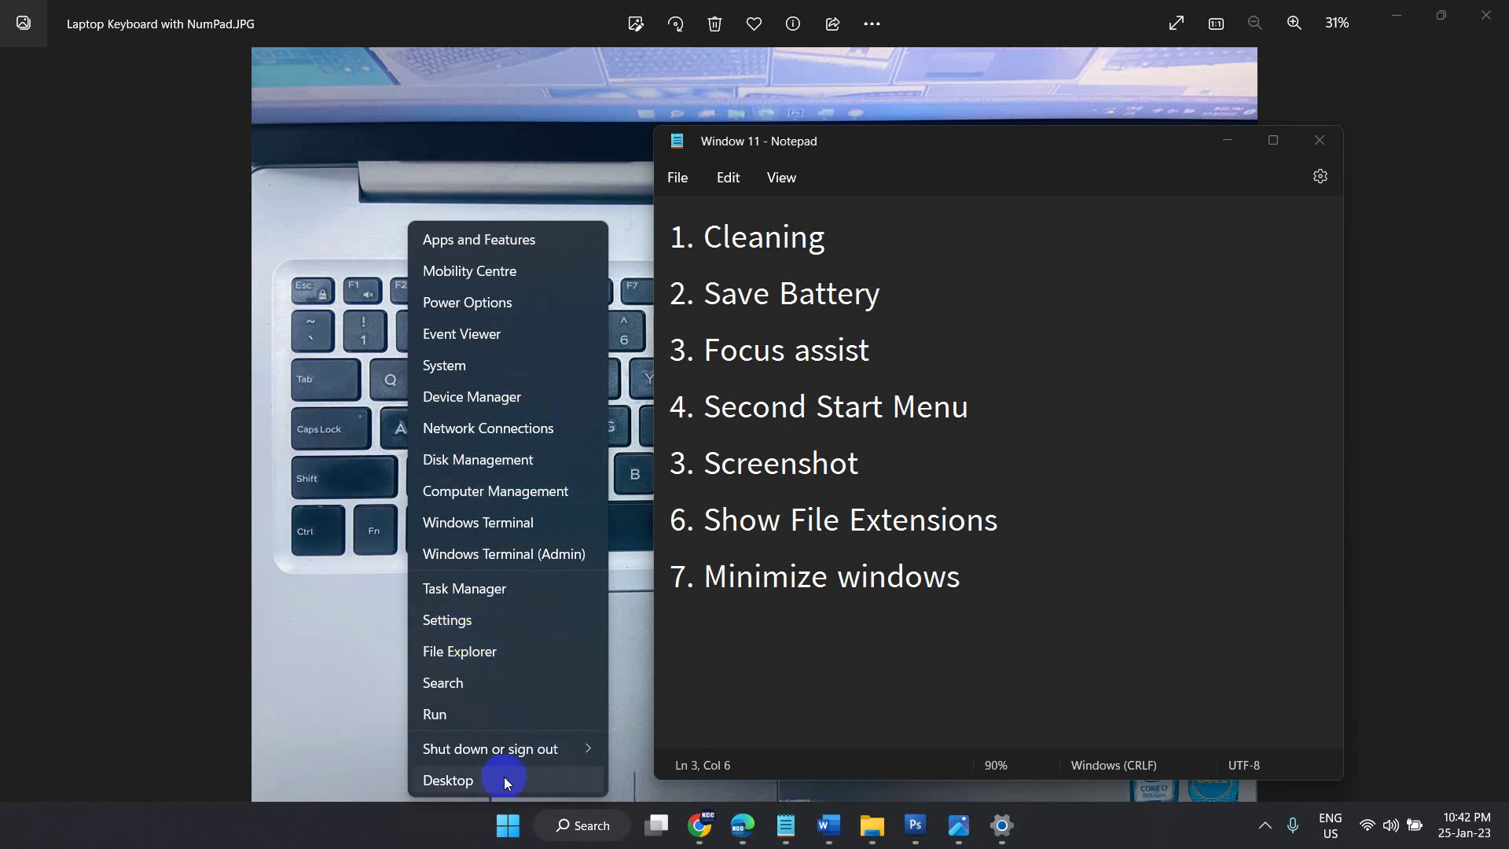
Step: Open the standard Start menu, browse its list of all apps, and close it
{"action": "left_click", "coordinate": [518, 820]}
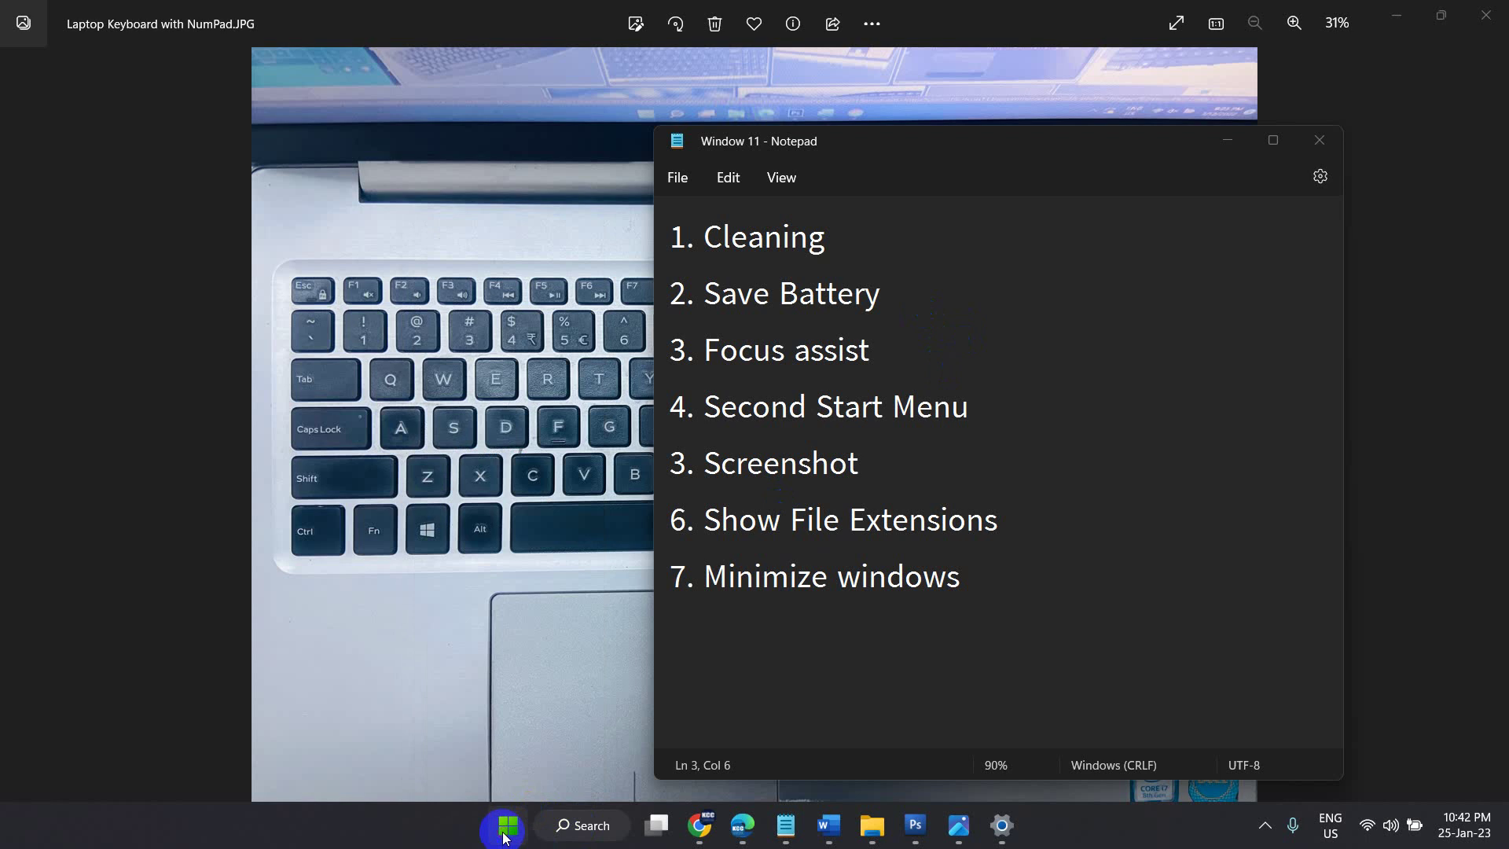
{"action": "left_click", "coordinate": [503, 819]}
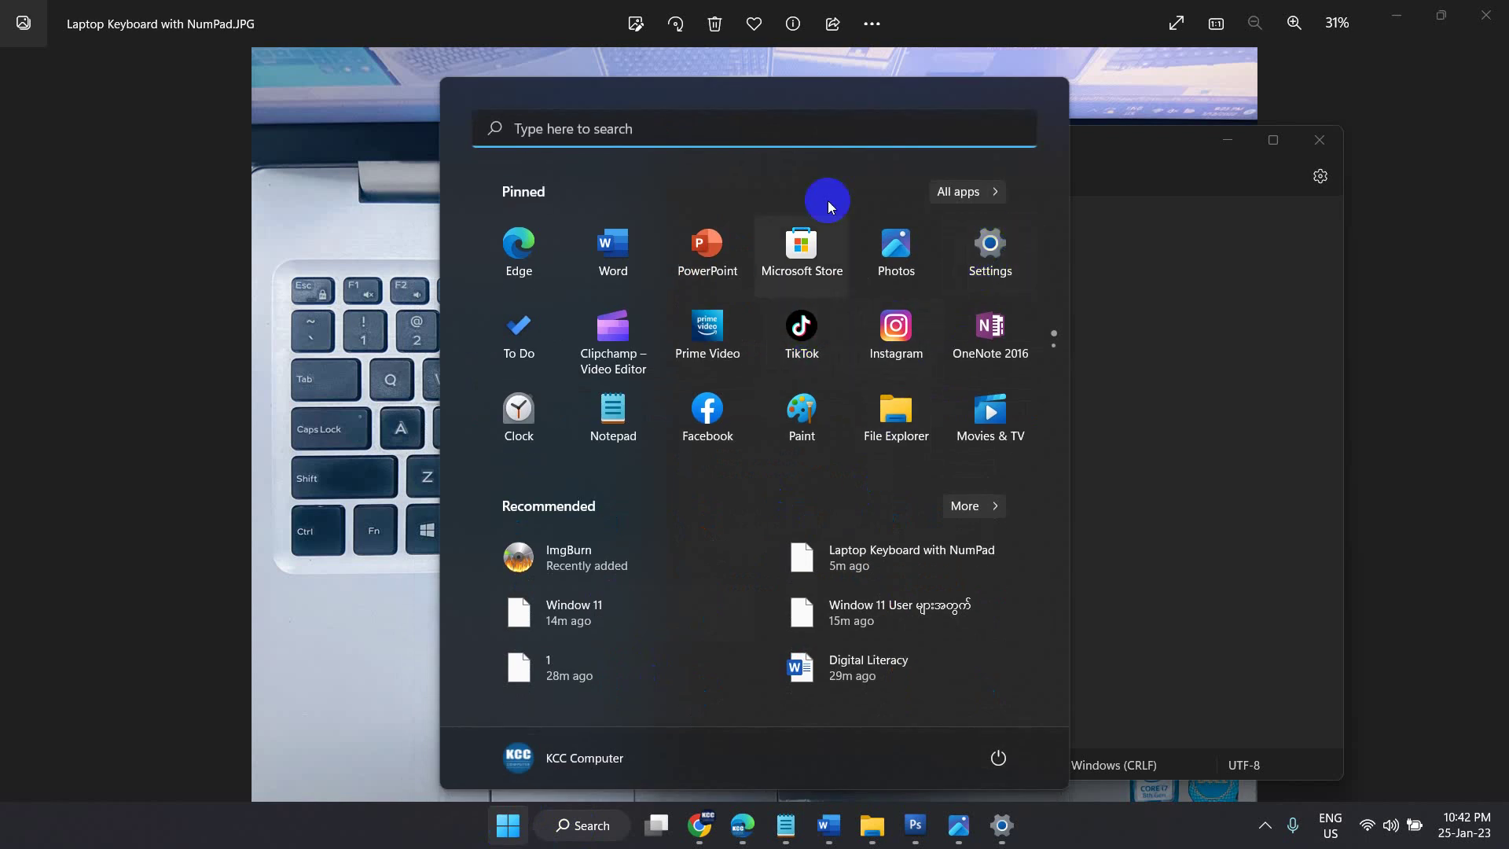
{"action": "left_click", "coordinate": [961, 193]}
{"action": "scroll", "coordinate": [760, 390], "scroll_direction": "down", "scroll_amount": 10}
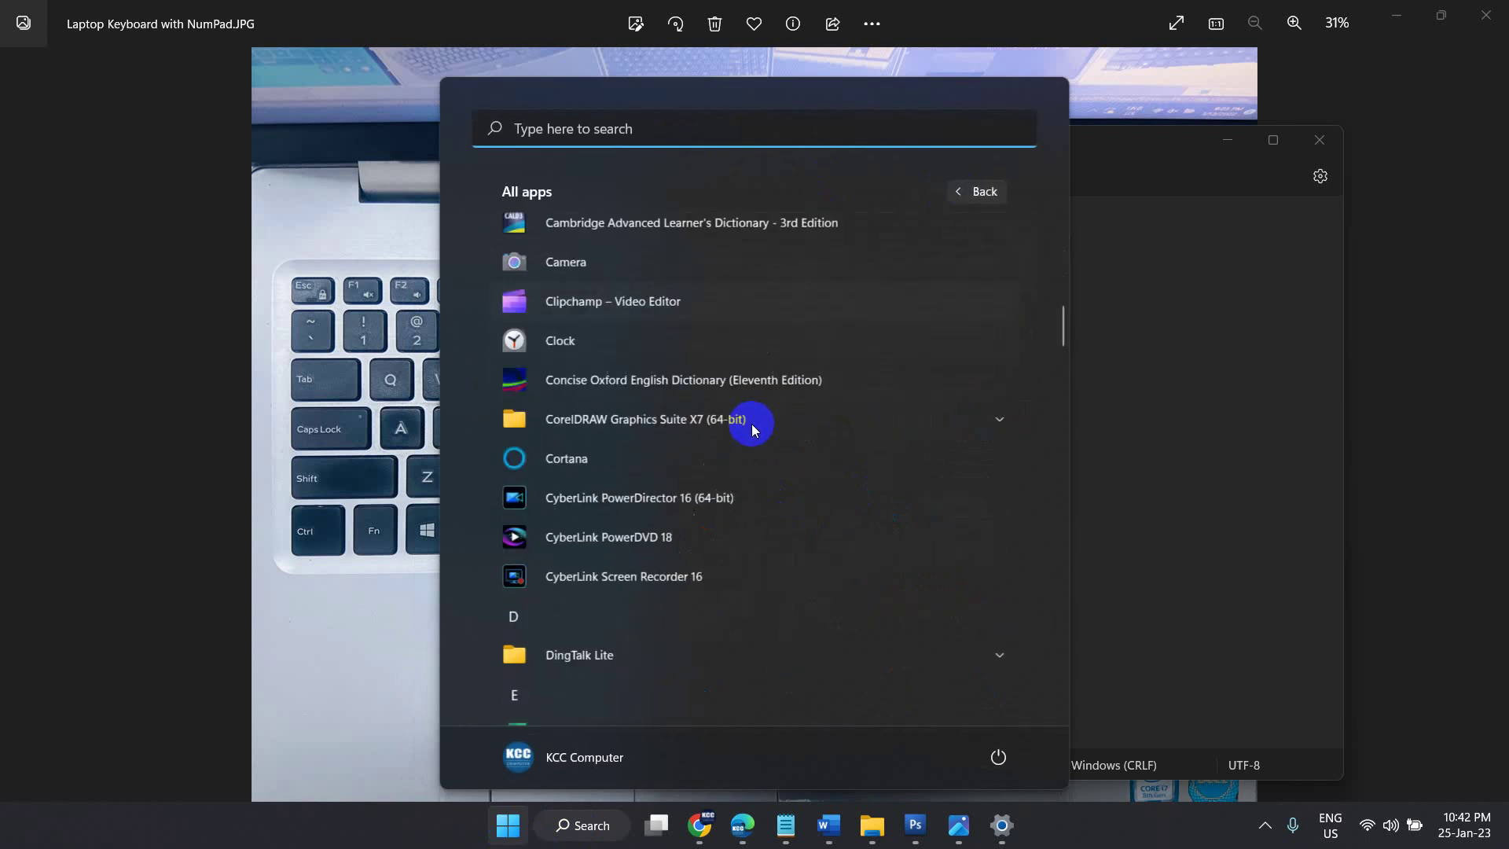
{"action": "left_click", "coordinate": [511, 832]}
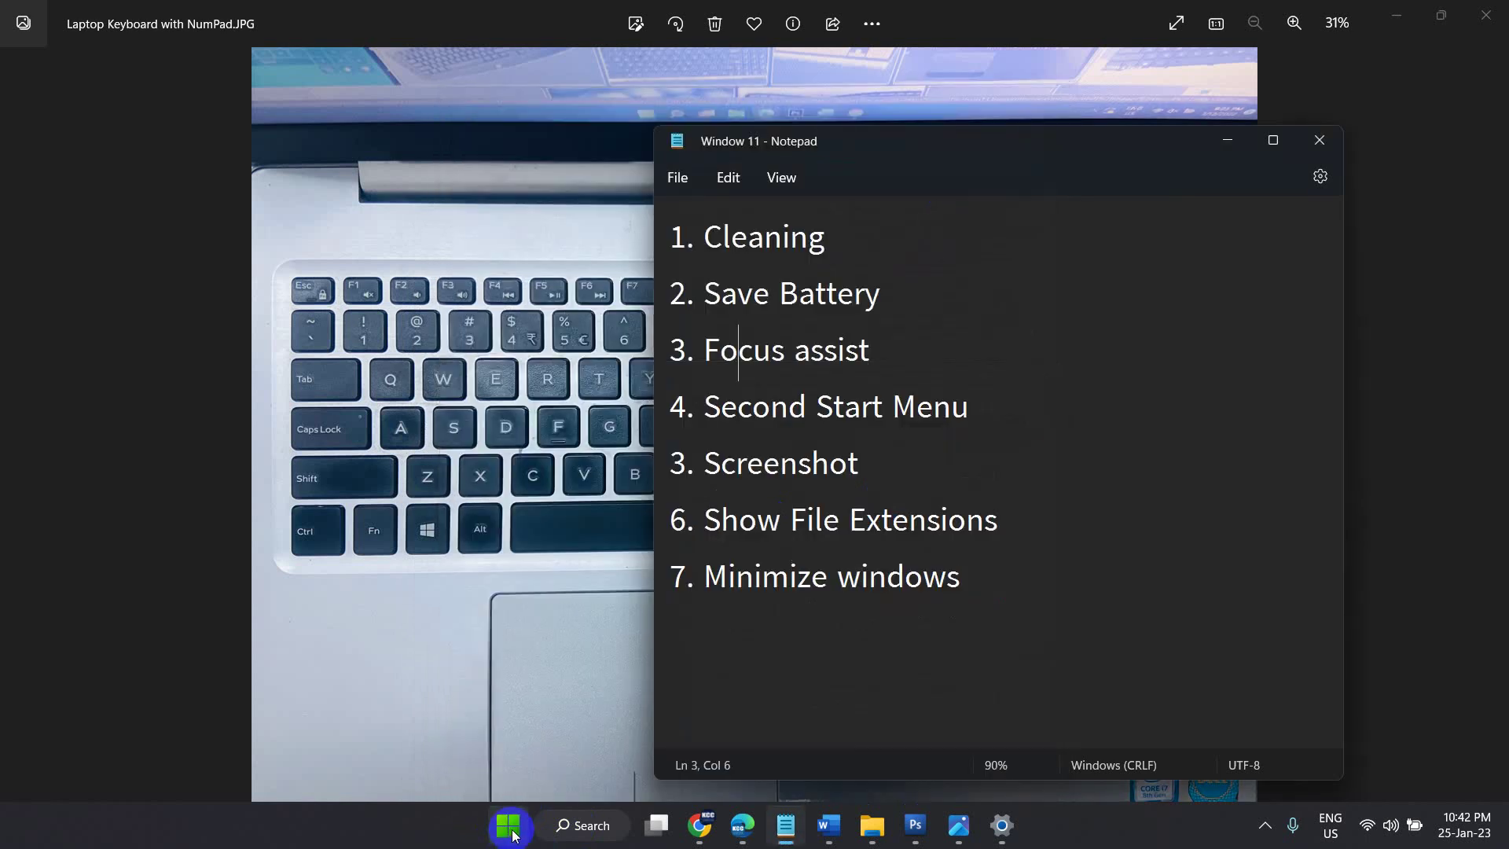
Step: Review the second Start menu's entries from Settings to Desktop, point out Second Start Menu in the Notepad list, and reopen the menu
{"action": "right_click", "coordinate": [512, 834]}
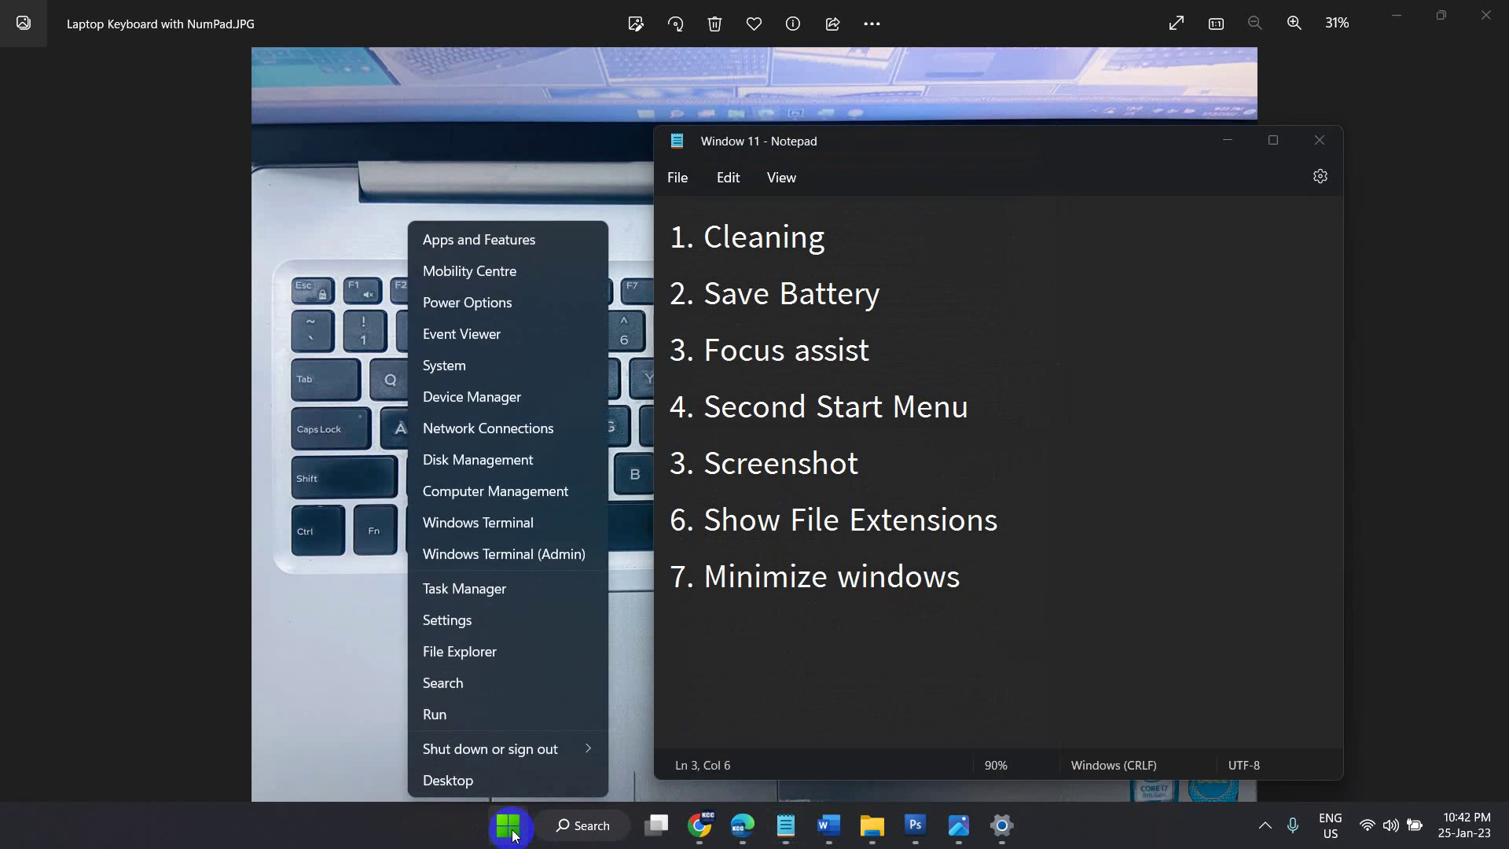
{"action": "left_click", "coordinate": [459, 621]}
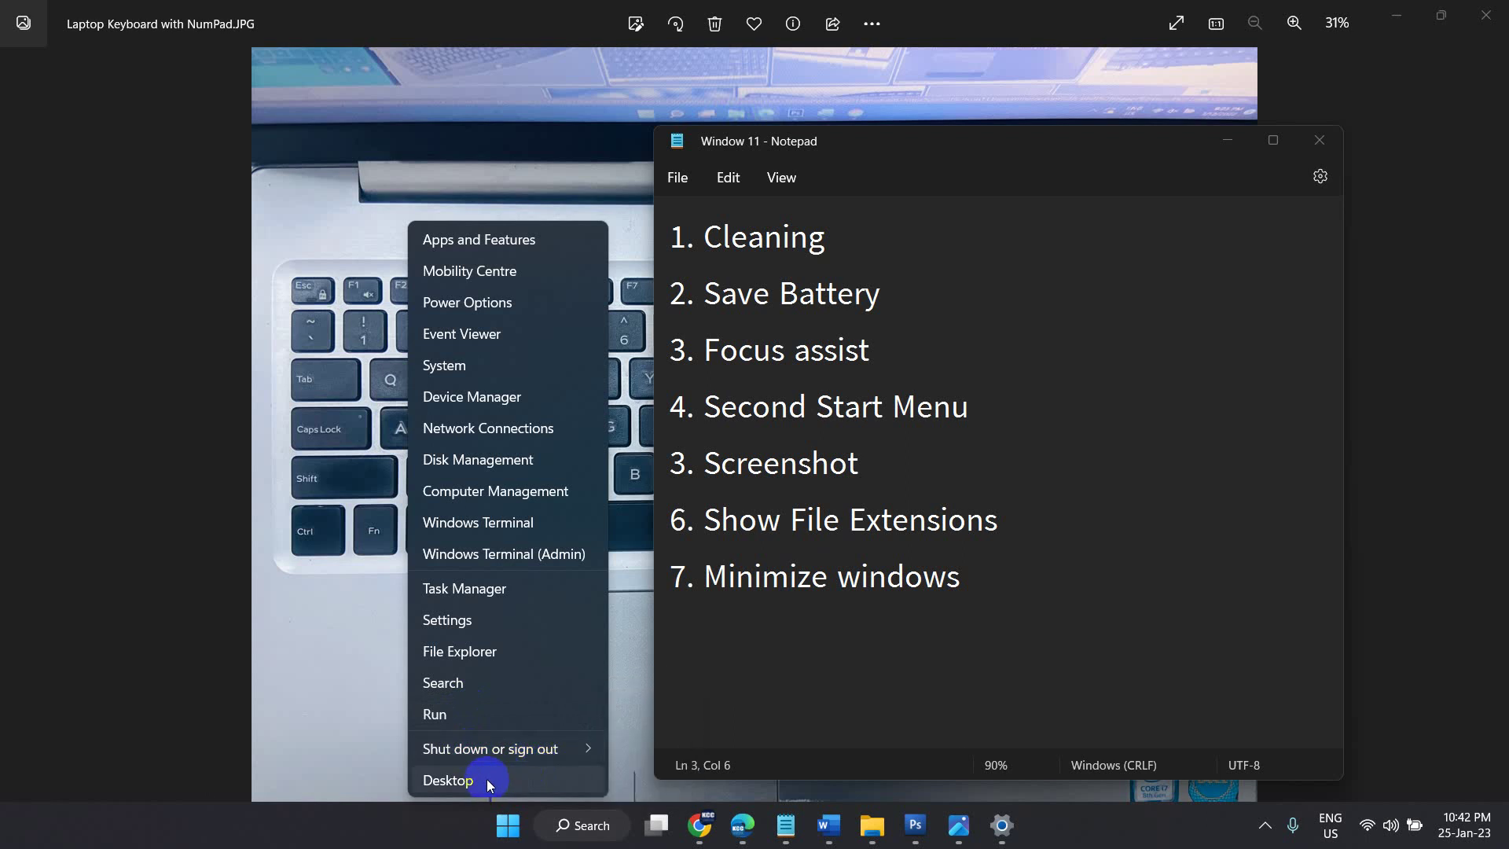
{"action": "left_click", "coordinate": [807, 407]}
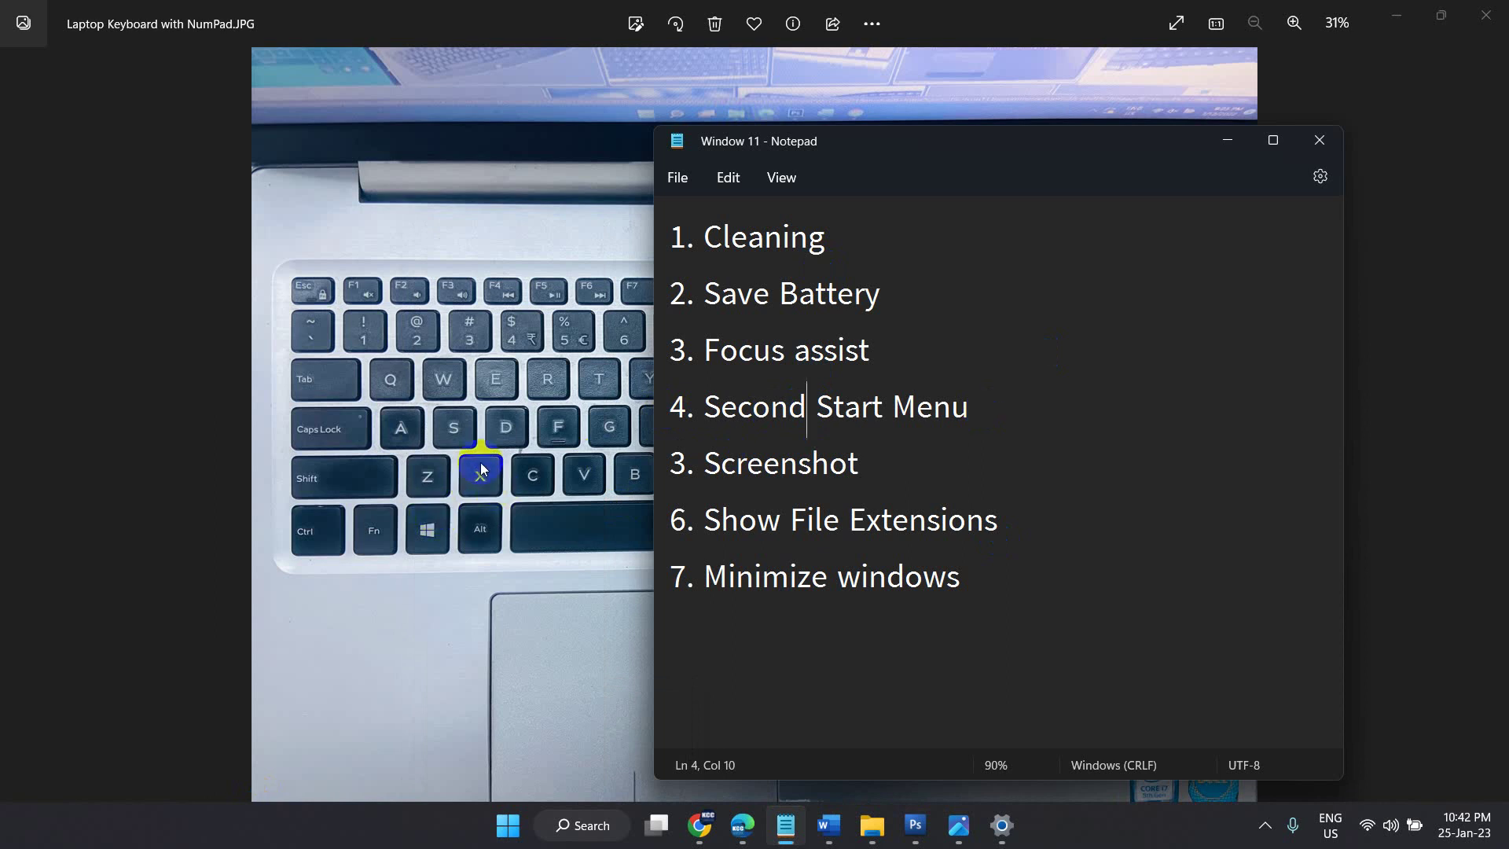
{"action": "key", "text": "super+x"}
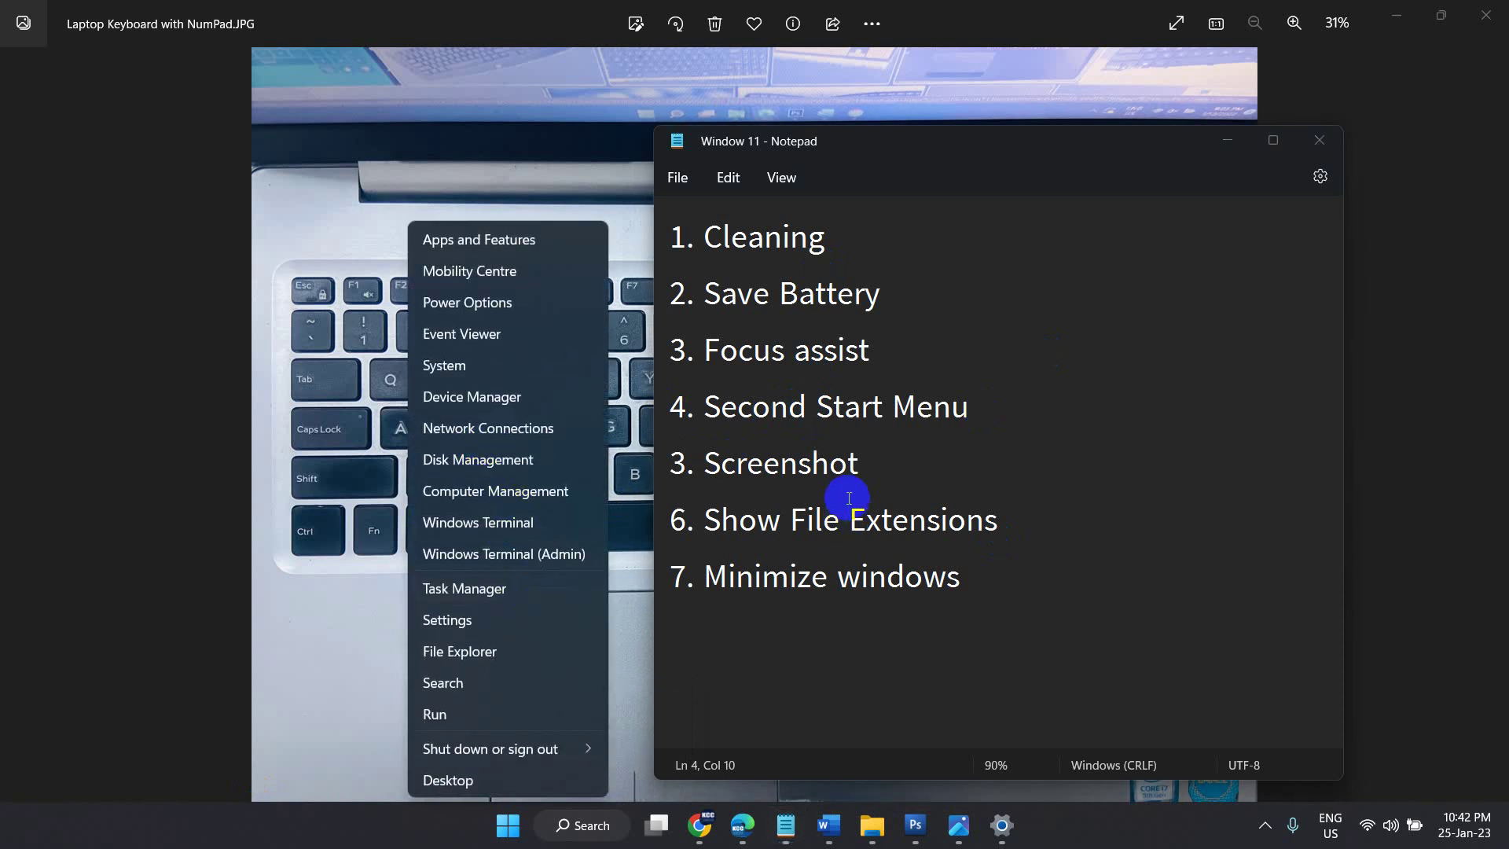
Step: Open and dismiss the standard Start menu, and open and close a File Explorer window
{"action": "key", "text": "super"}
{"action": "key", "text": "super"}
{"action": "key", "text": "super+e"}
{"action": "key", "text": "alt+F4"}
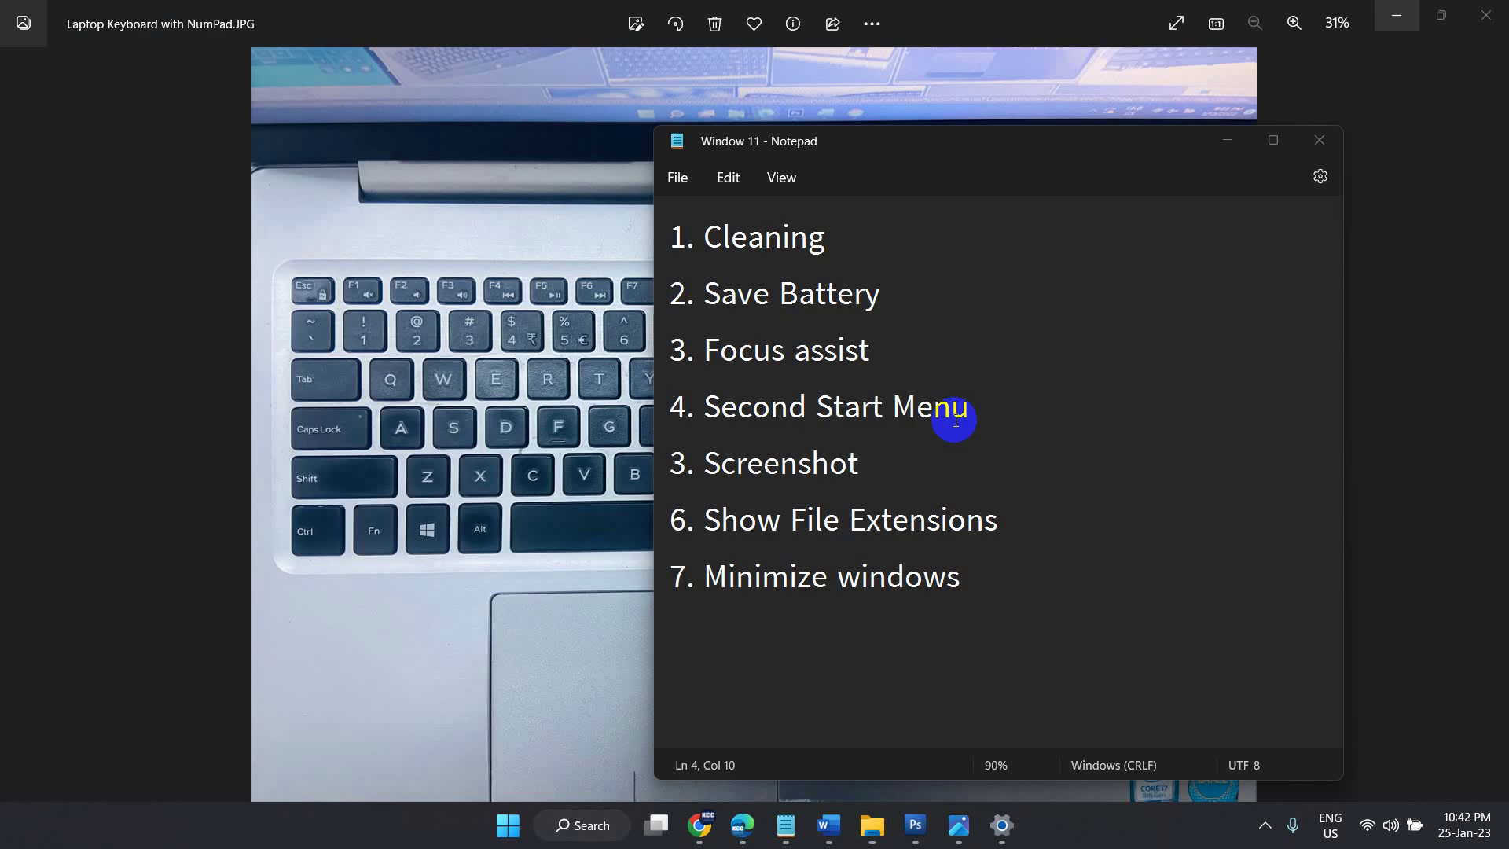
Step: Point out Screenshot in the Notepad list, and examine the keyboard photo at a closer zoom before restoring its full view
{"action": "left_click", "coordinate": [831, 466]}
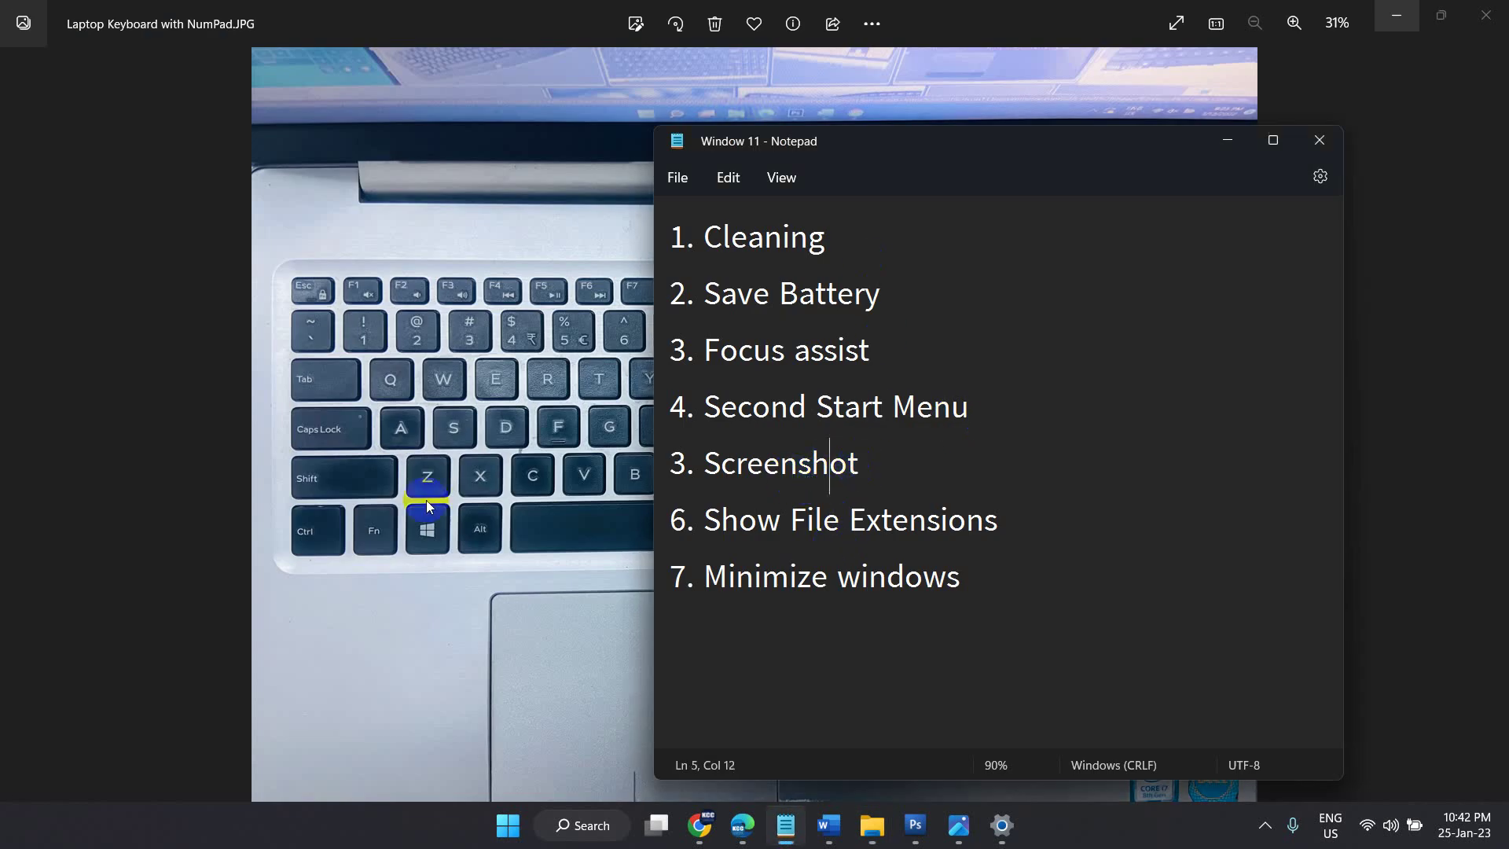
{"action": "left_click", "coordinate": [333, 478]}
{"action": "scroll", "coordinate": [334, 478], "scroll_direction": "up", "scroll_amount": 2}
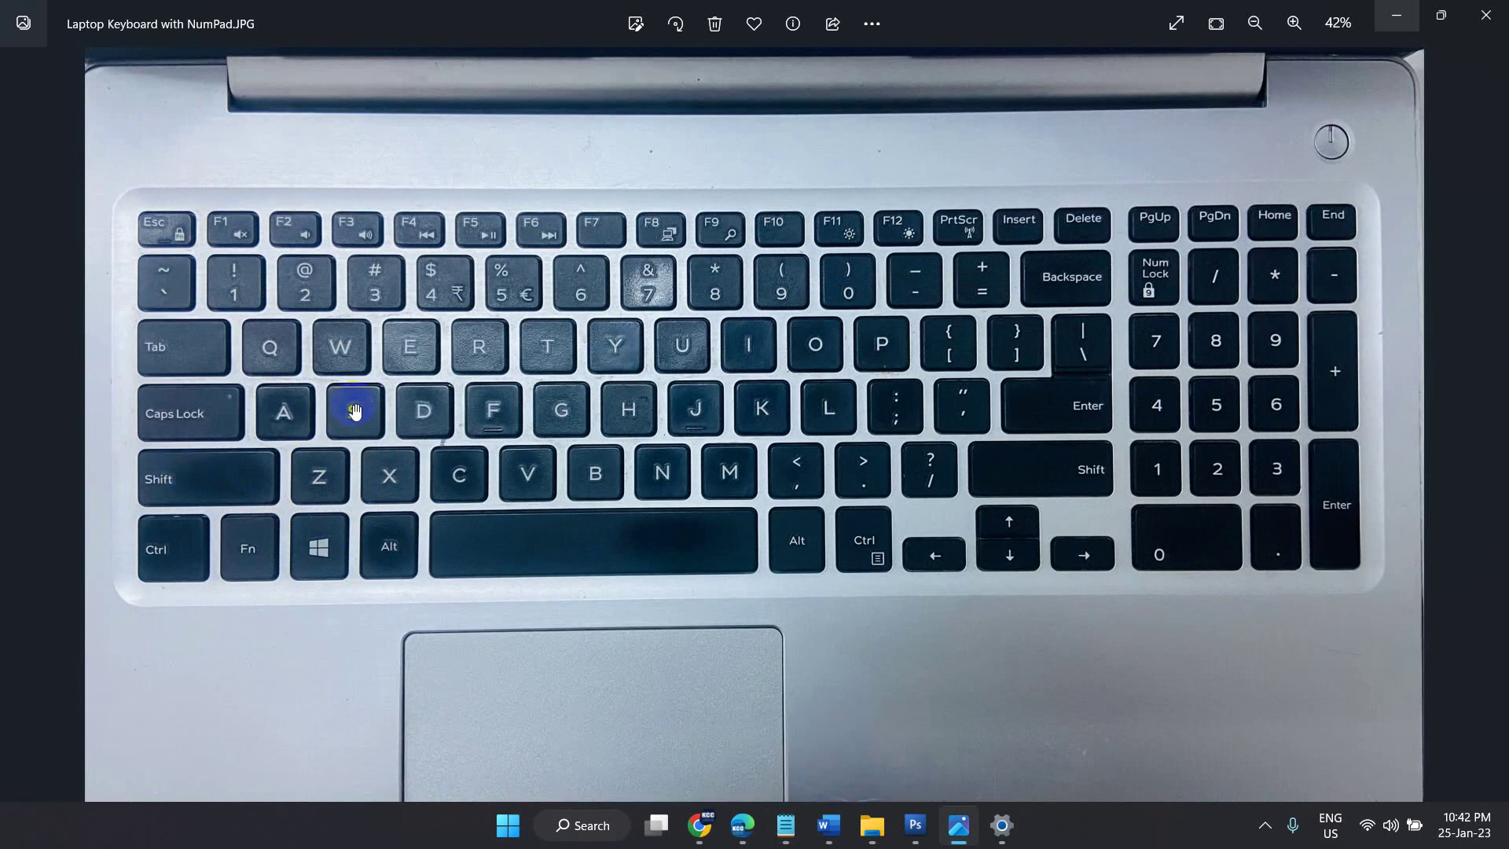
{"action": "scroll", "coordinate": [355, 411], "scroll_direction": "down", "scroll_amount": 2}
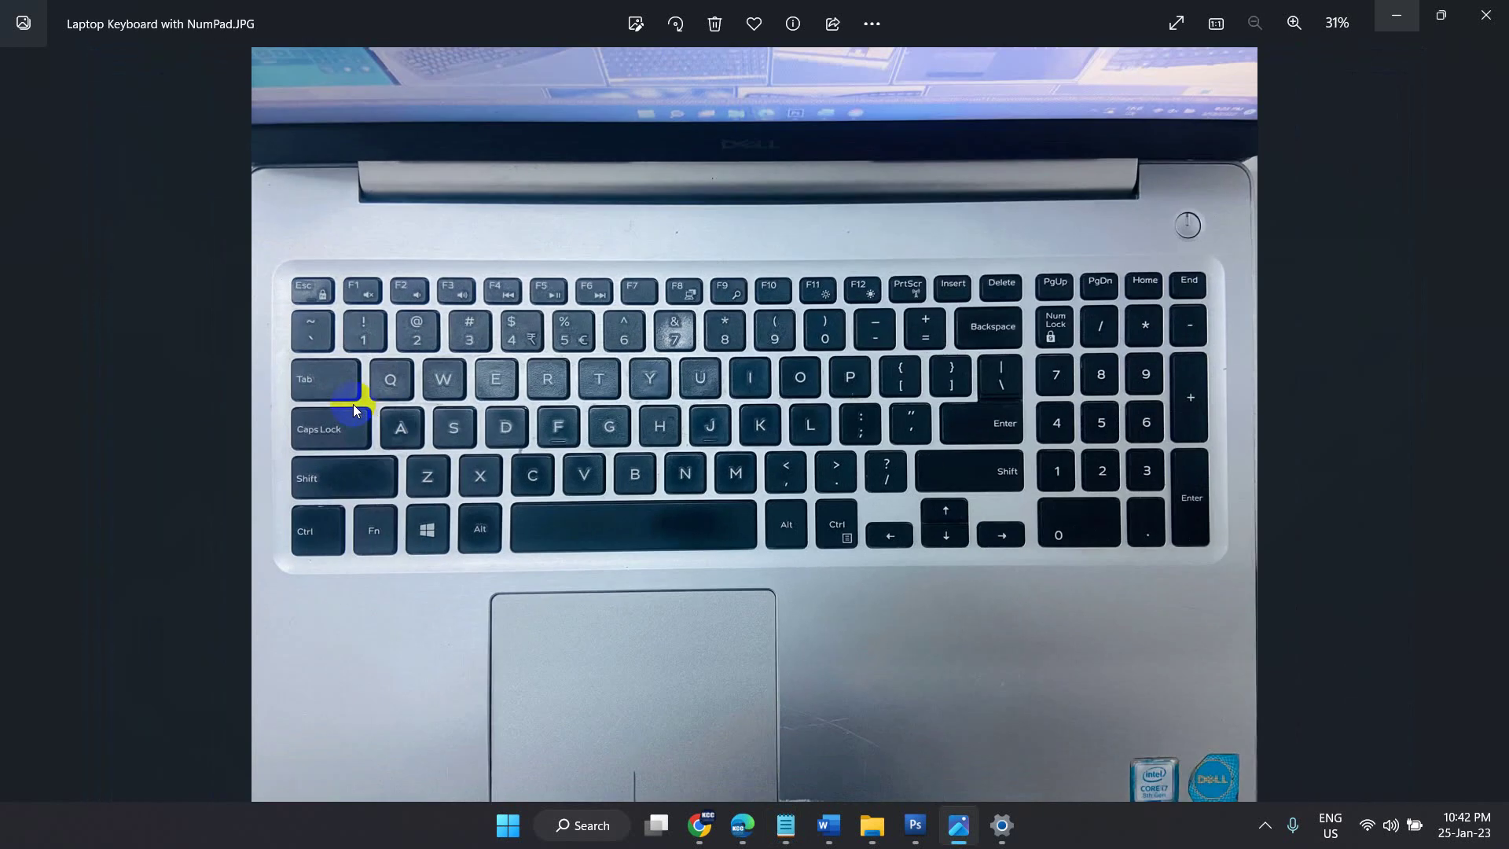
Step: Look at the Digital Literacy document in Word, switch to Settings, and capture a full-screen screenshot of the Focus assist page
{"action": "left_click", "coordinate": [830, 835]}
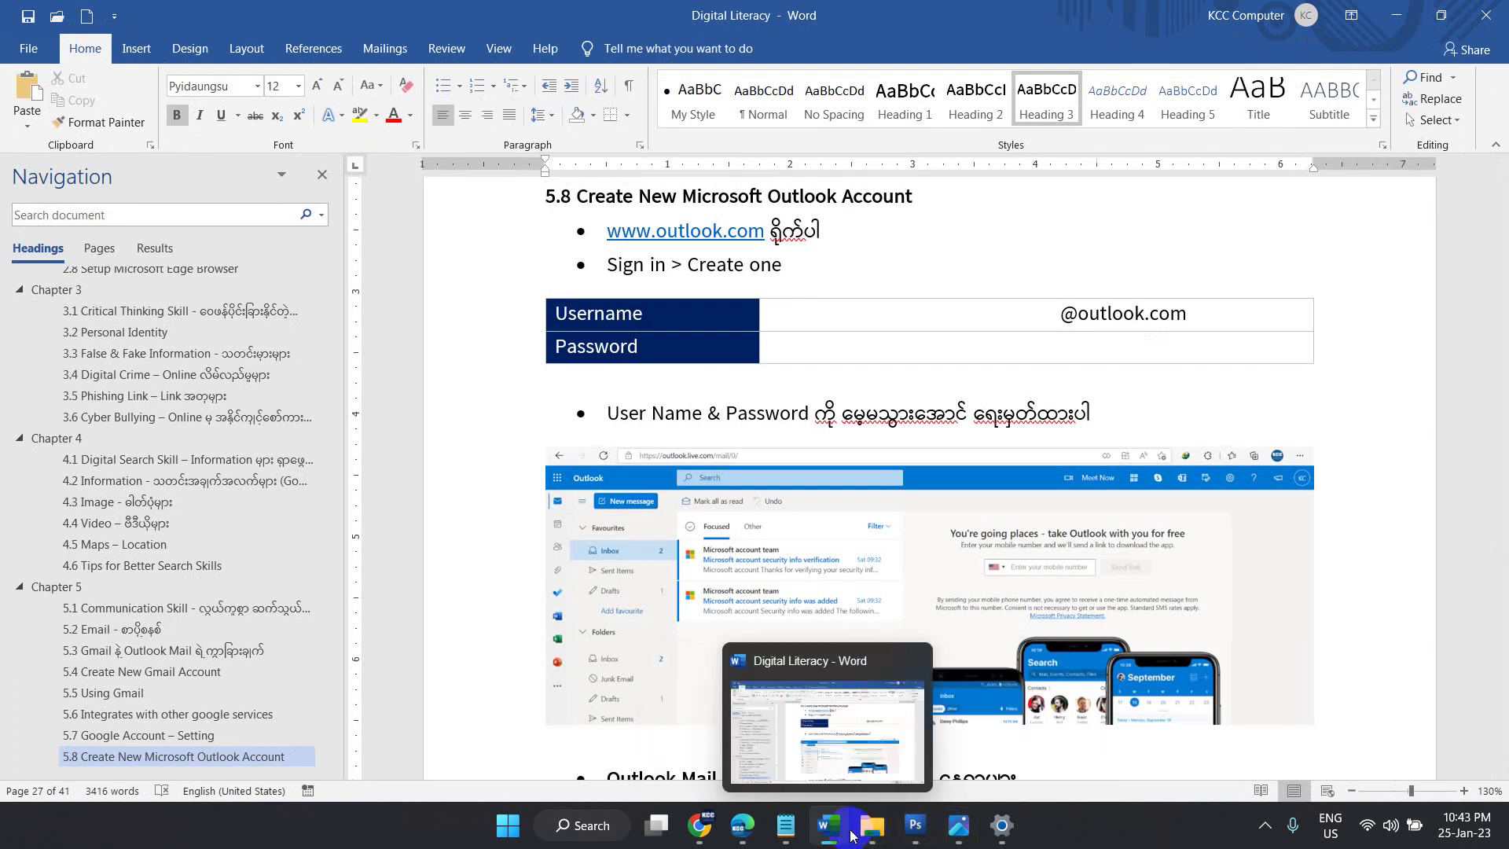
{"action": "left_click", "coordinate": [1001, 825]}
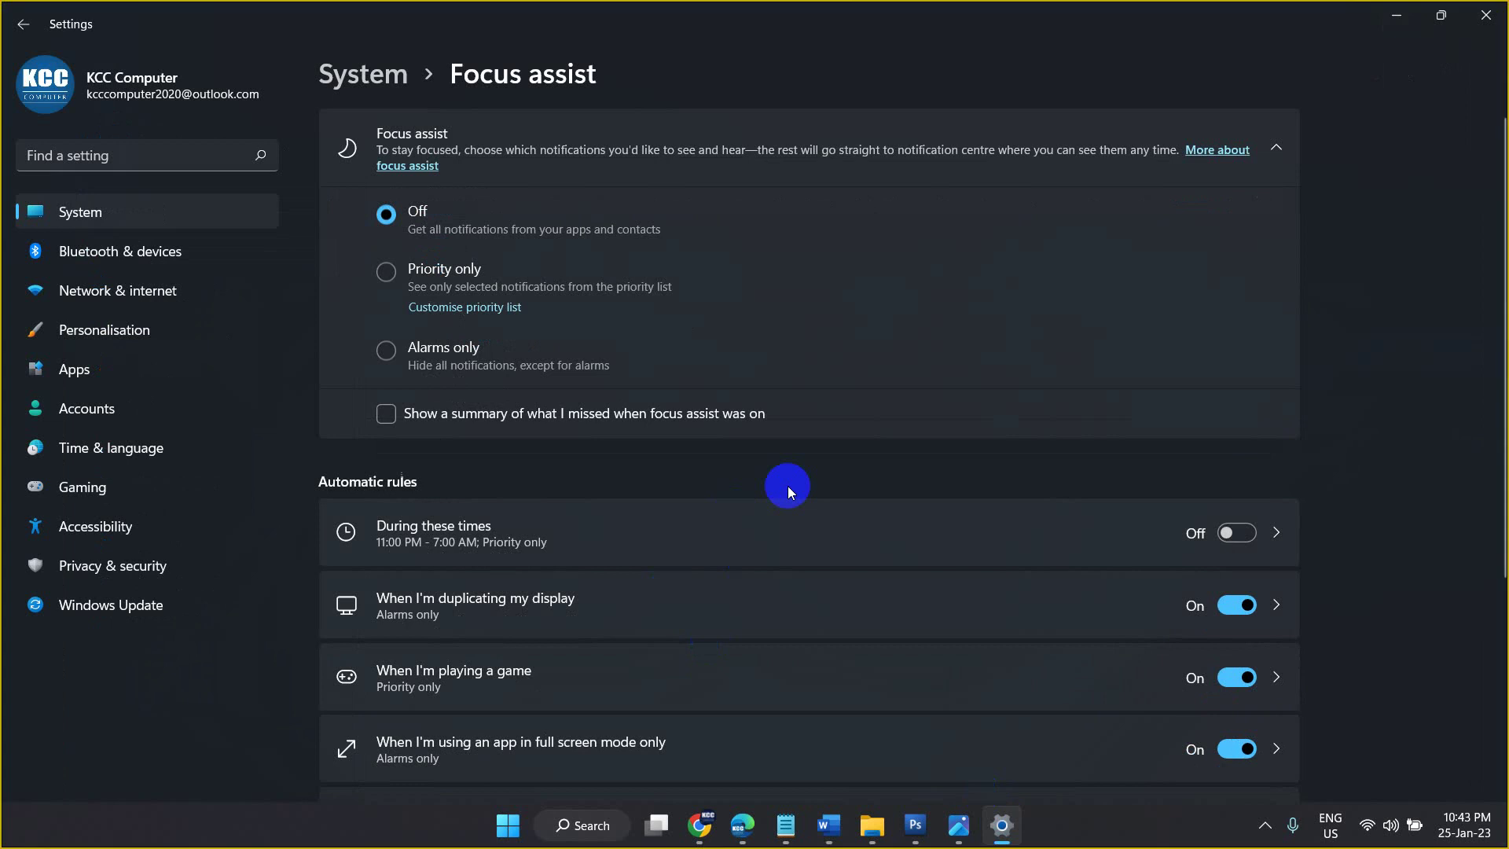
{"action": "key", "text": "super+shift+s"}
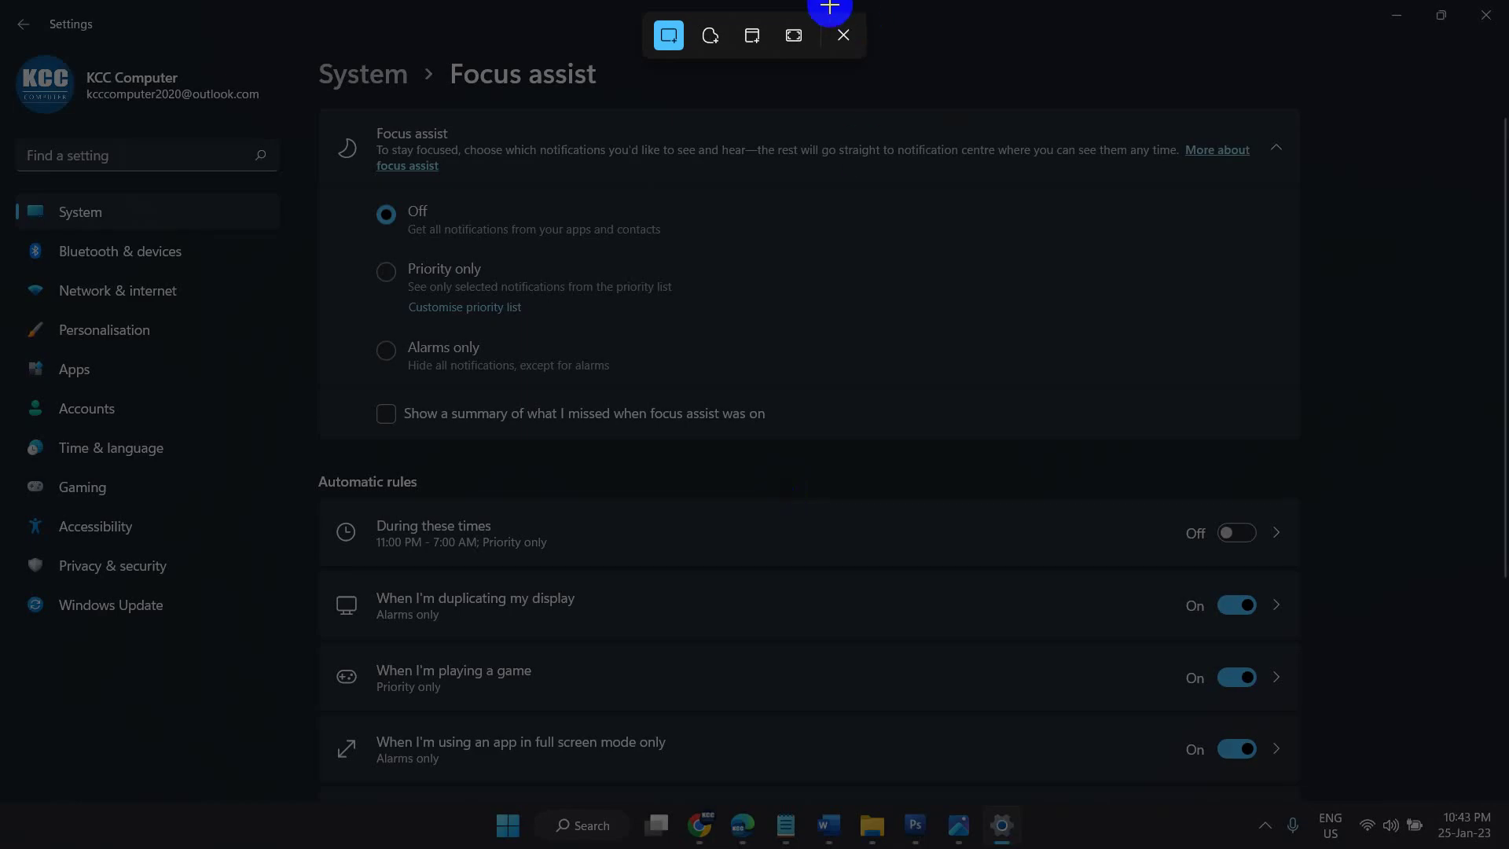
{"action": "left_click", "coordinate": [793, 37]}
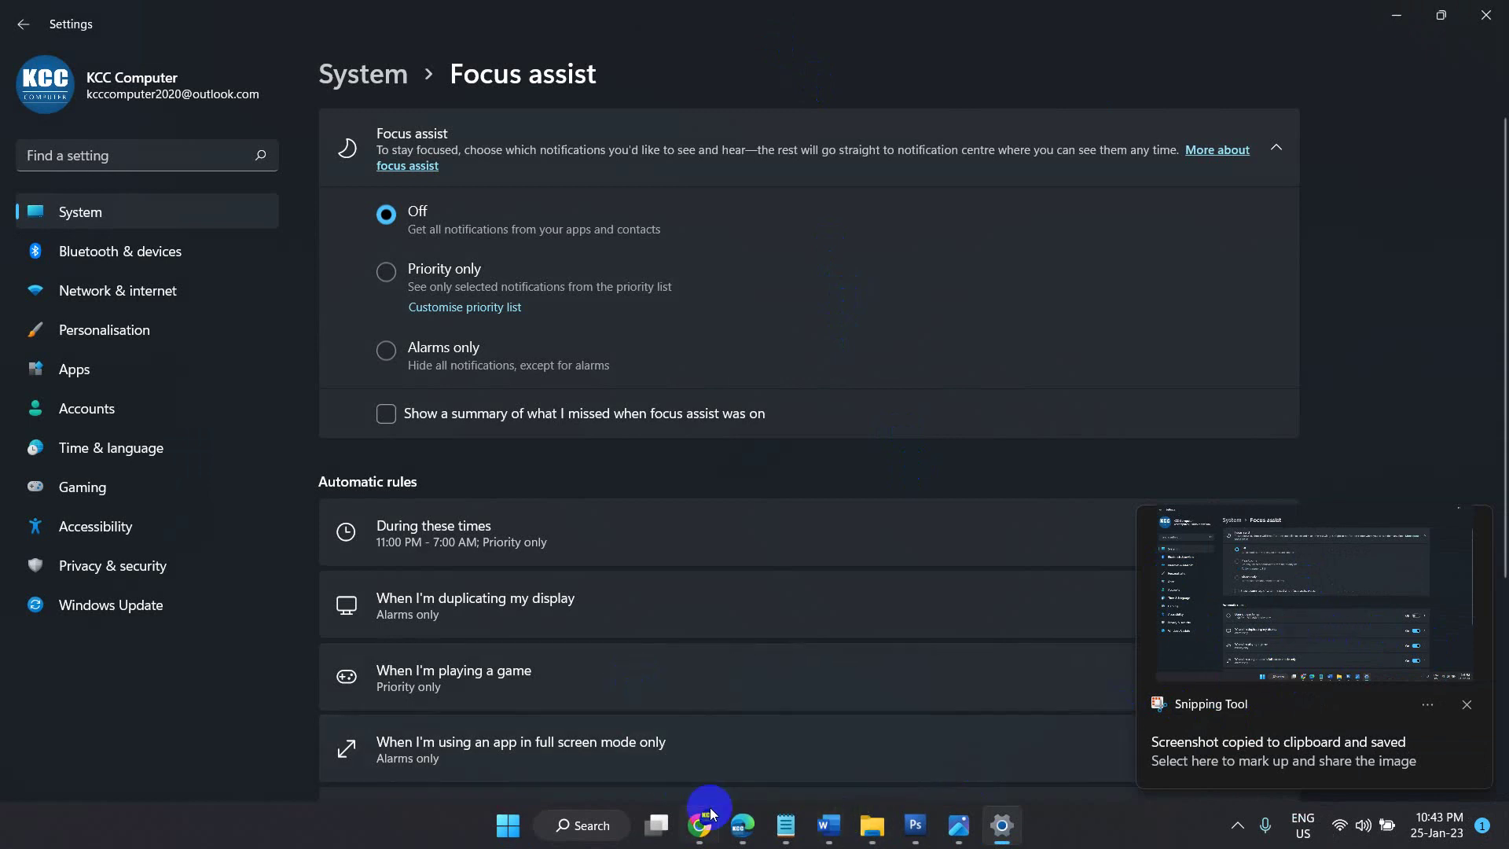
Step: Open the captured screenshot in Snipping Tool, and use the red pen to circle Priority only and draw a check mark above the automatic rules
{"action": "mouse_move", "coordinate": [835, 835]}
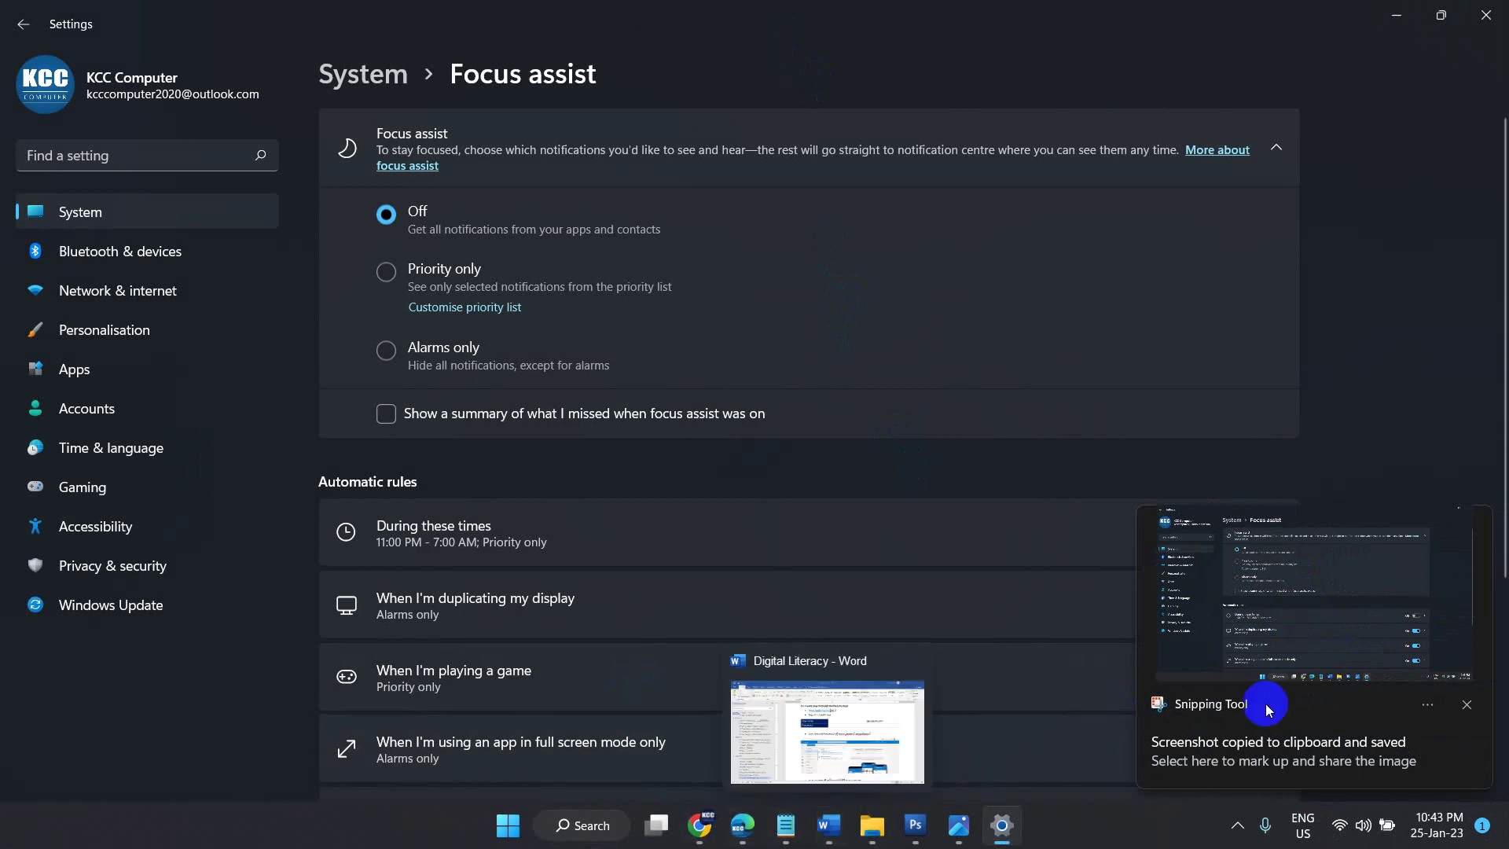
{"action": "left_click", "coordinate": [1310, 615]}
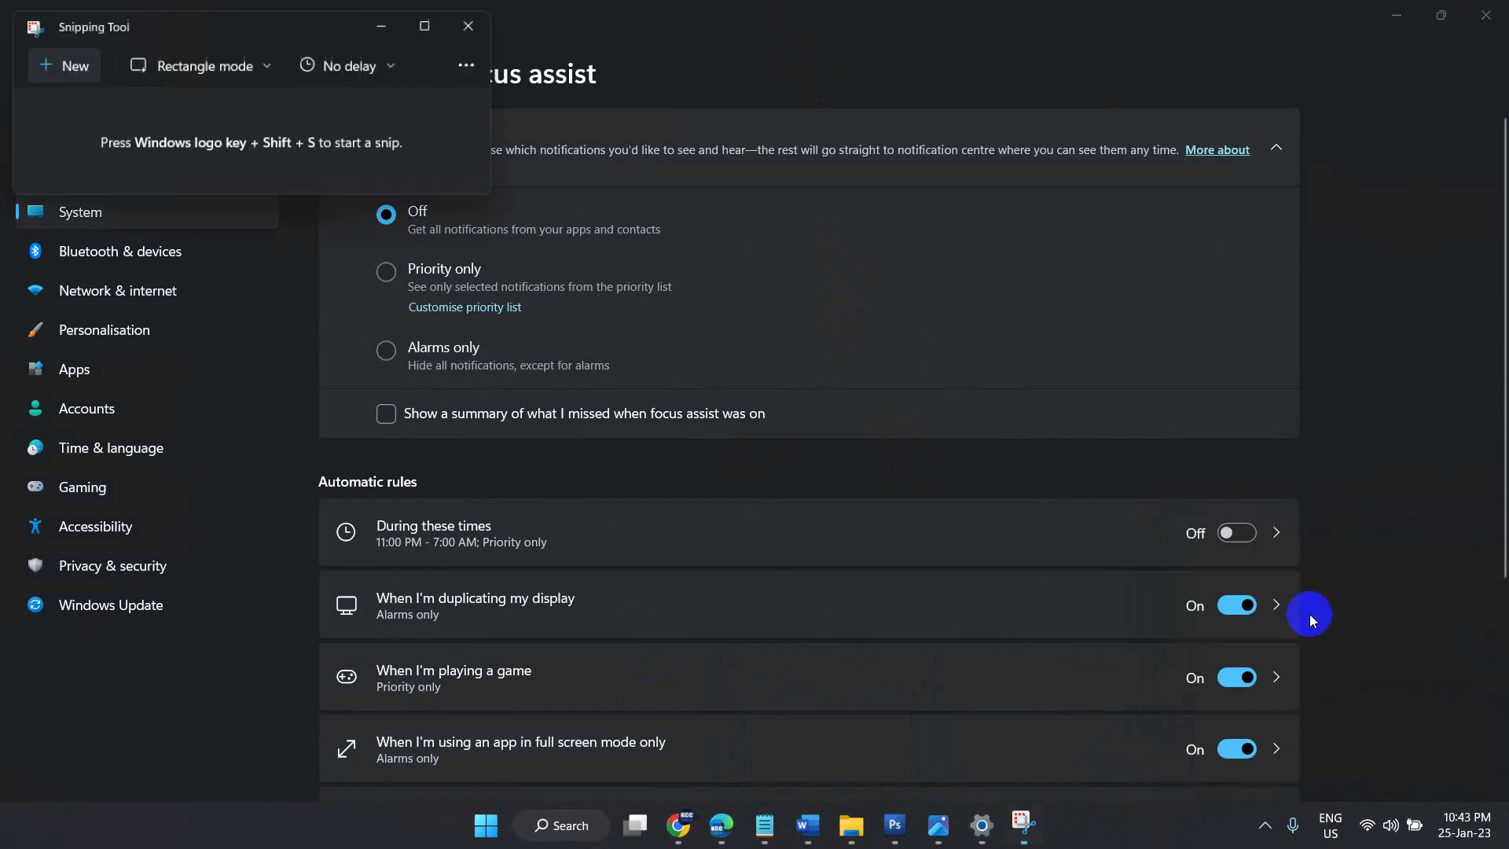
{"action": "left_click", "coordinate": [470, 66]}
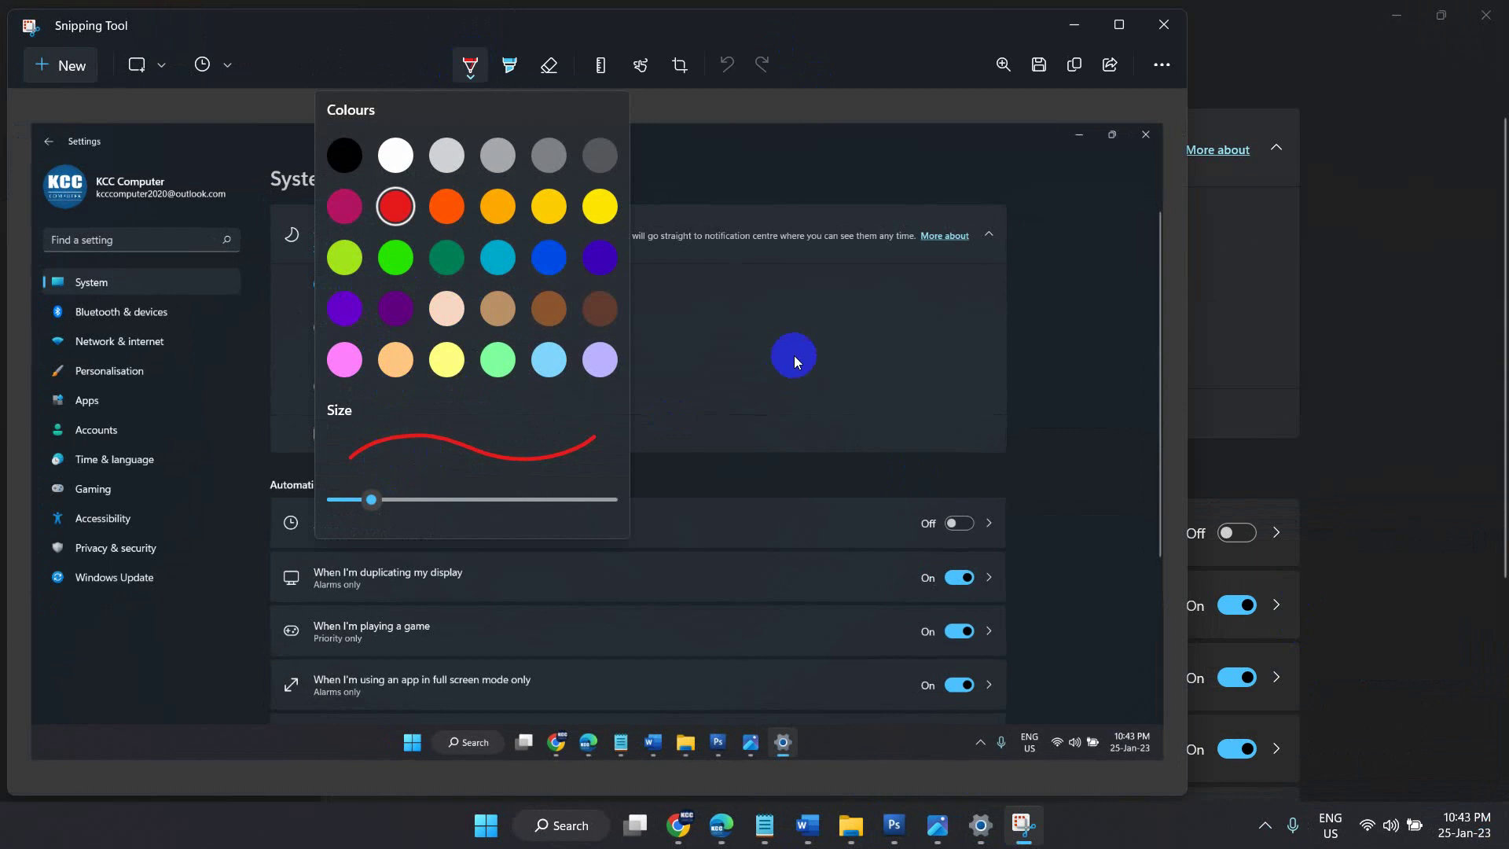
{"action": "left_click", "coordinate": [1036, 165]}
{"action": "left_click_drag", "start_coordinate": [429, 338], "coordinate": [297, 346]}
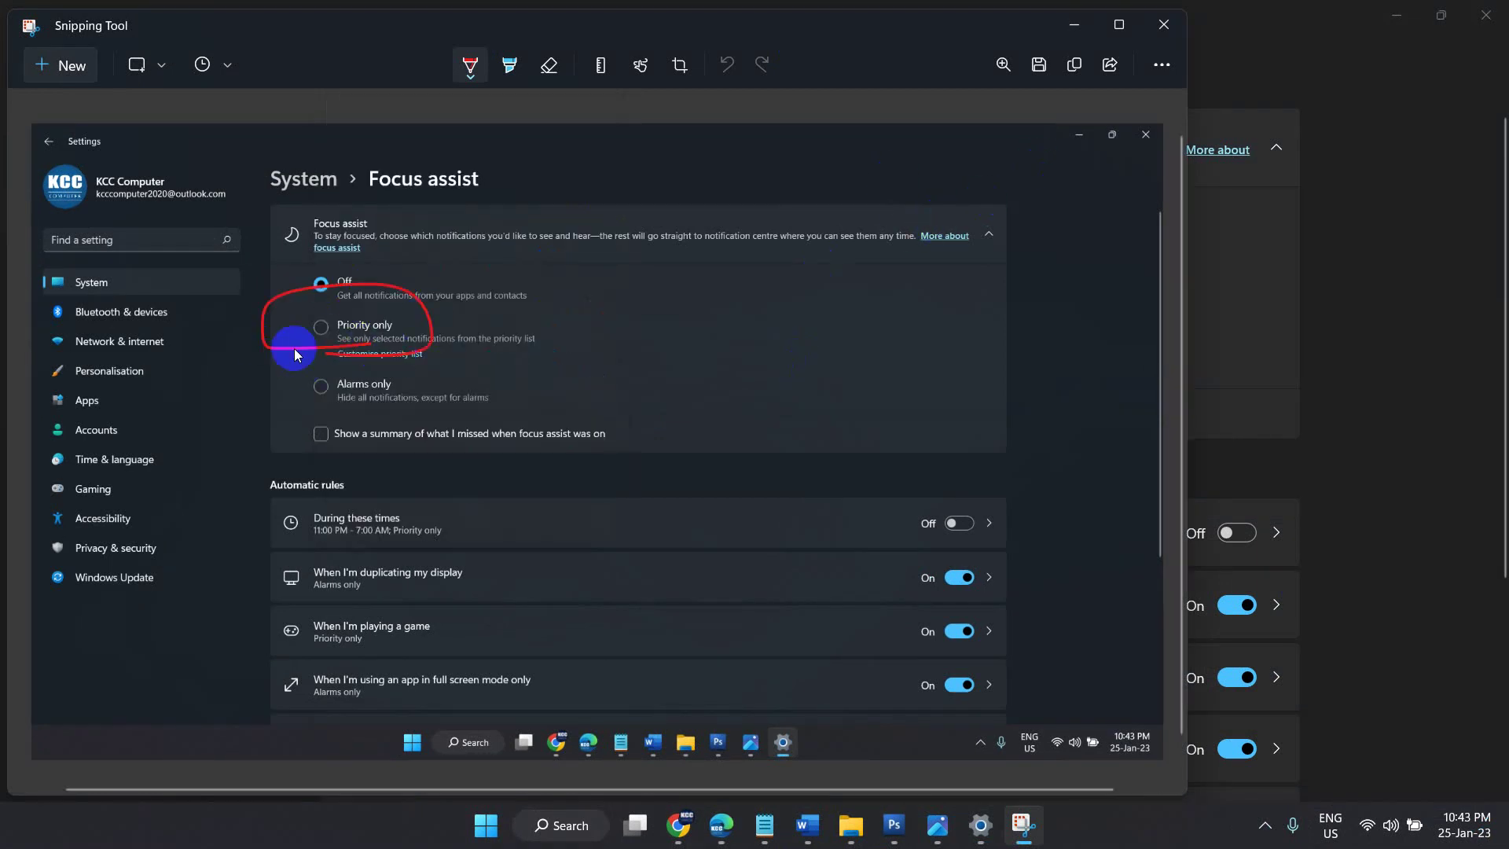
{"action": "left_click_drag", "start_coordinate": [902, 456], "coordinate": [986, 437]}
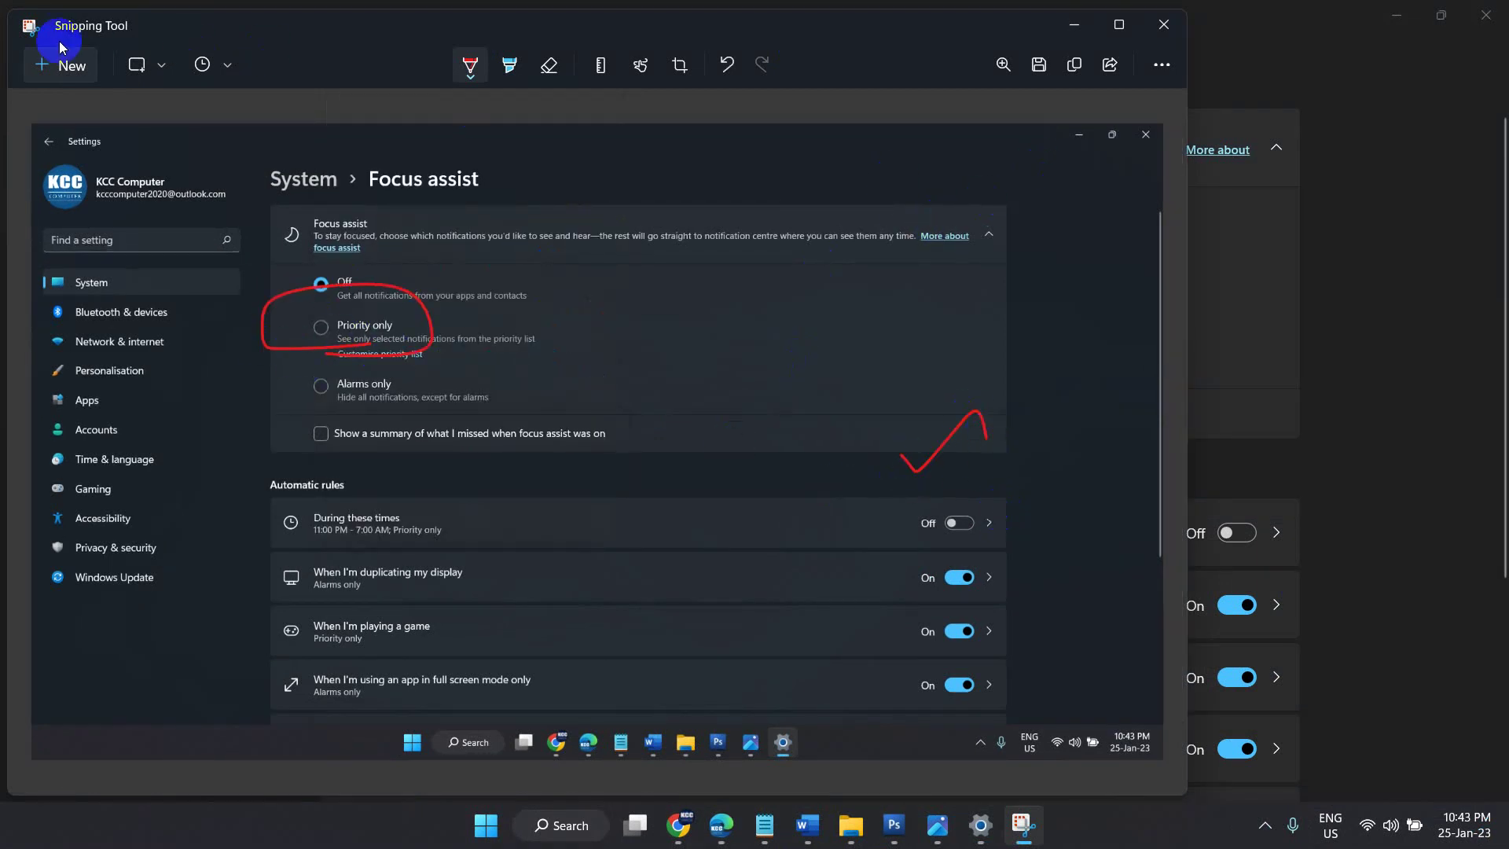
Step: Open the save dialog for the marked-up screenshot, dismiss it, and close Snipping Tool
{"action": "left_click", "coordinate": [1040, 73]}
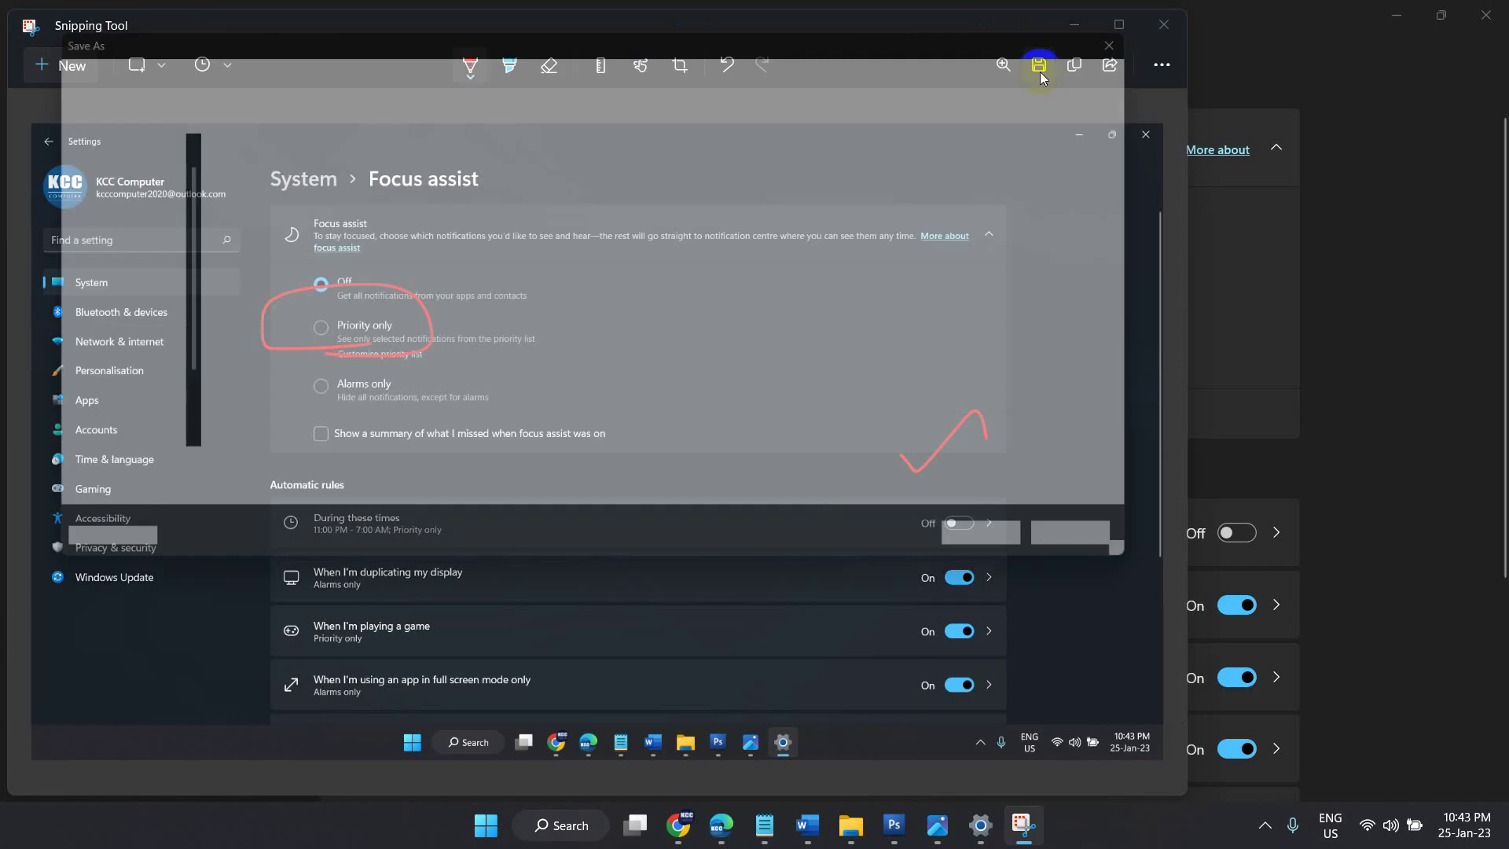
{"action": "left_click", "coordinate": [1155, 19]}
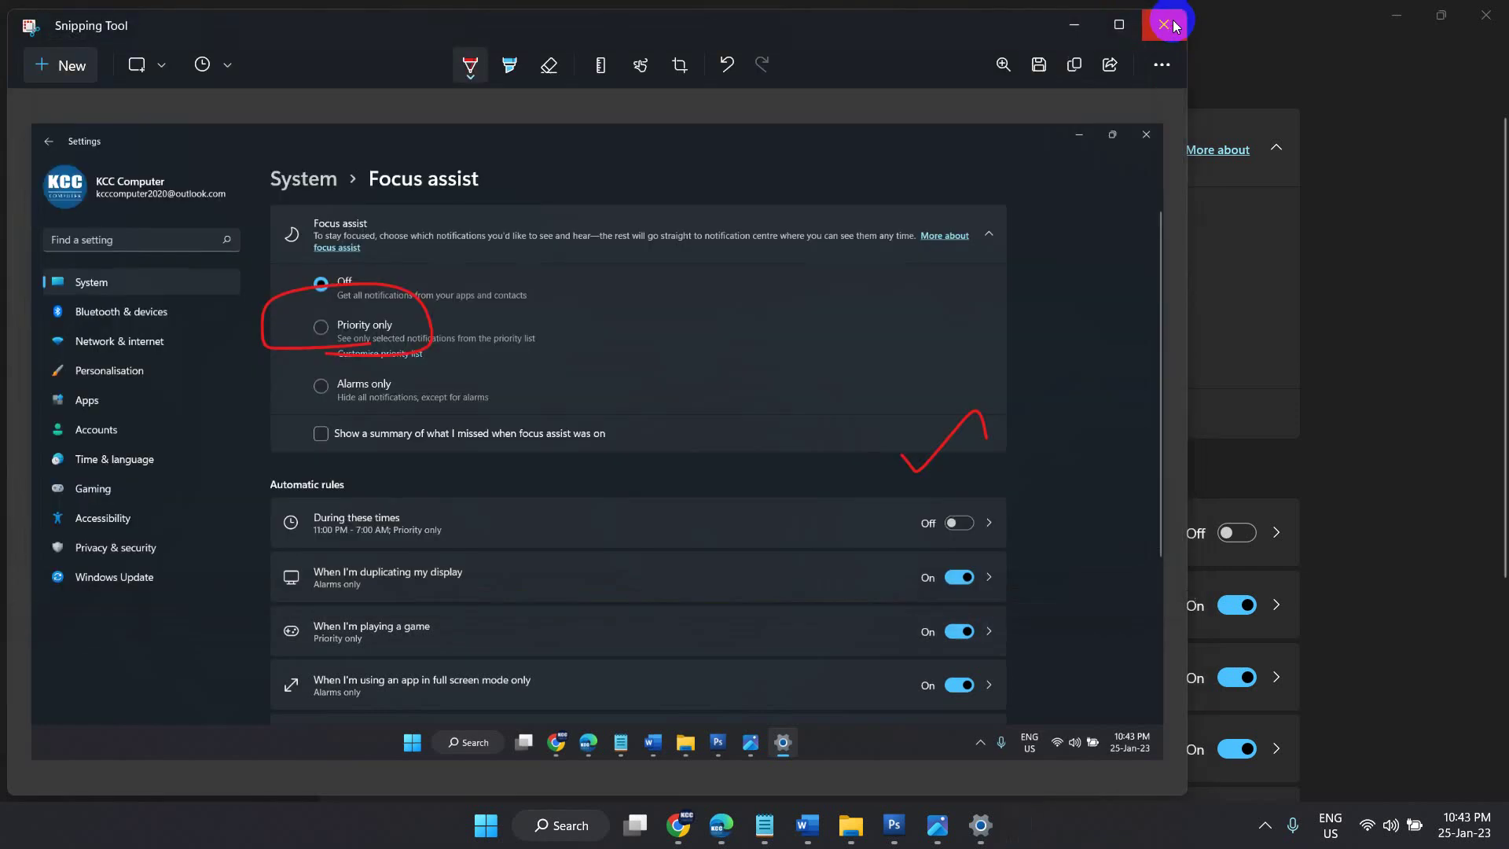
{"action": "left_click", "coordinate": [1166, 24]}
Step: Return to the Notepad list for the next item, and open the KCC (Z:) drive in File Explorer
{"action": "left_click", "coordinate": [781, 831]}
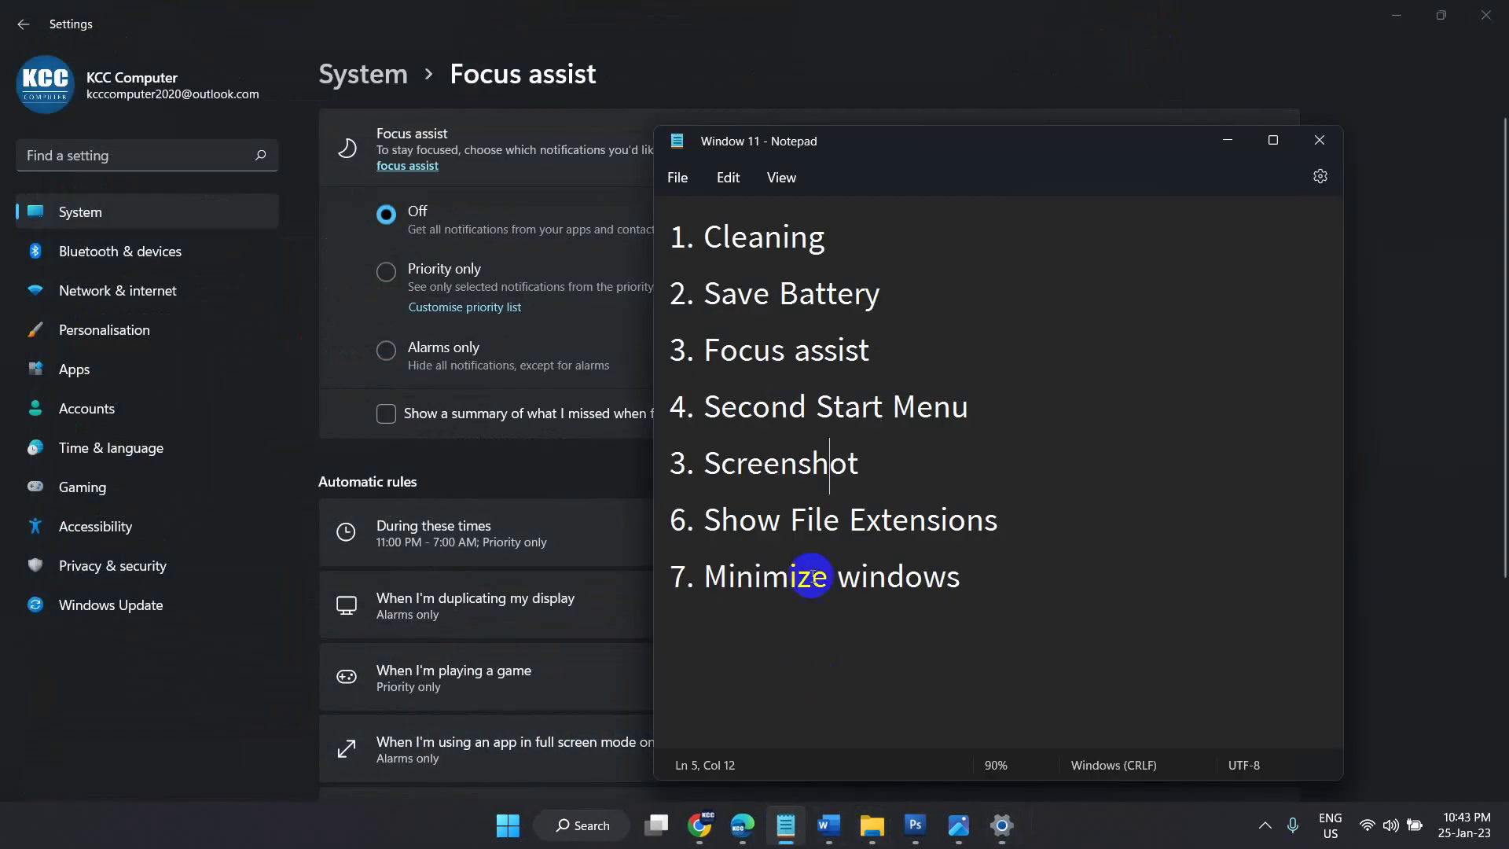
{"action": "left_click", "coordinate": [796, 481]}
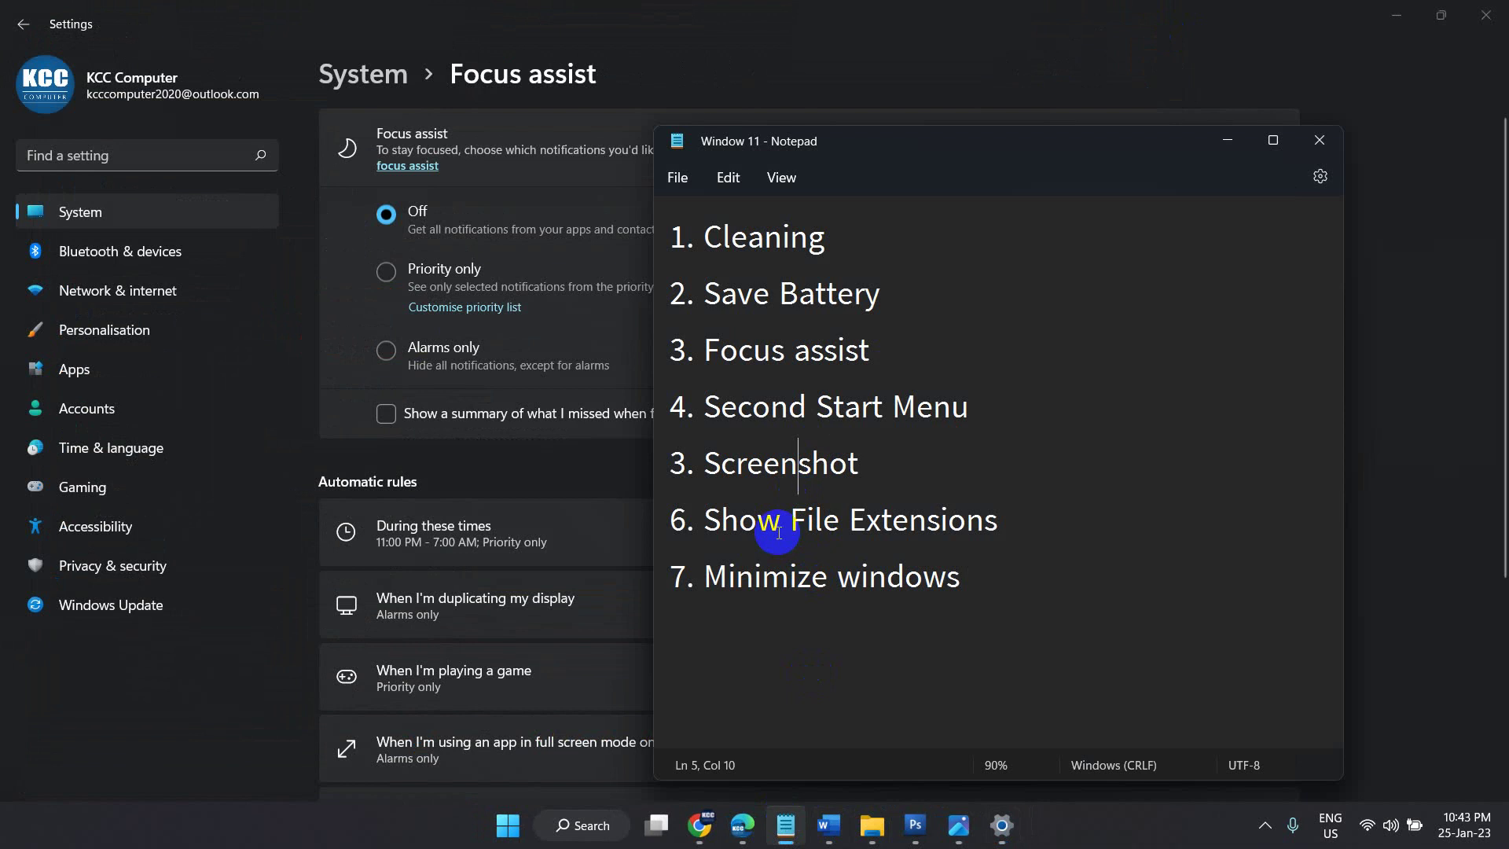
{"action": "key", "text": "super+e"}
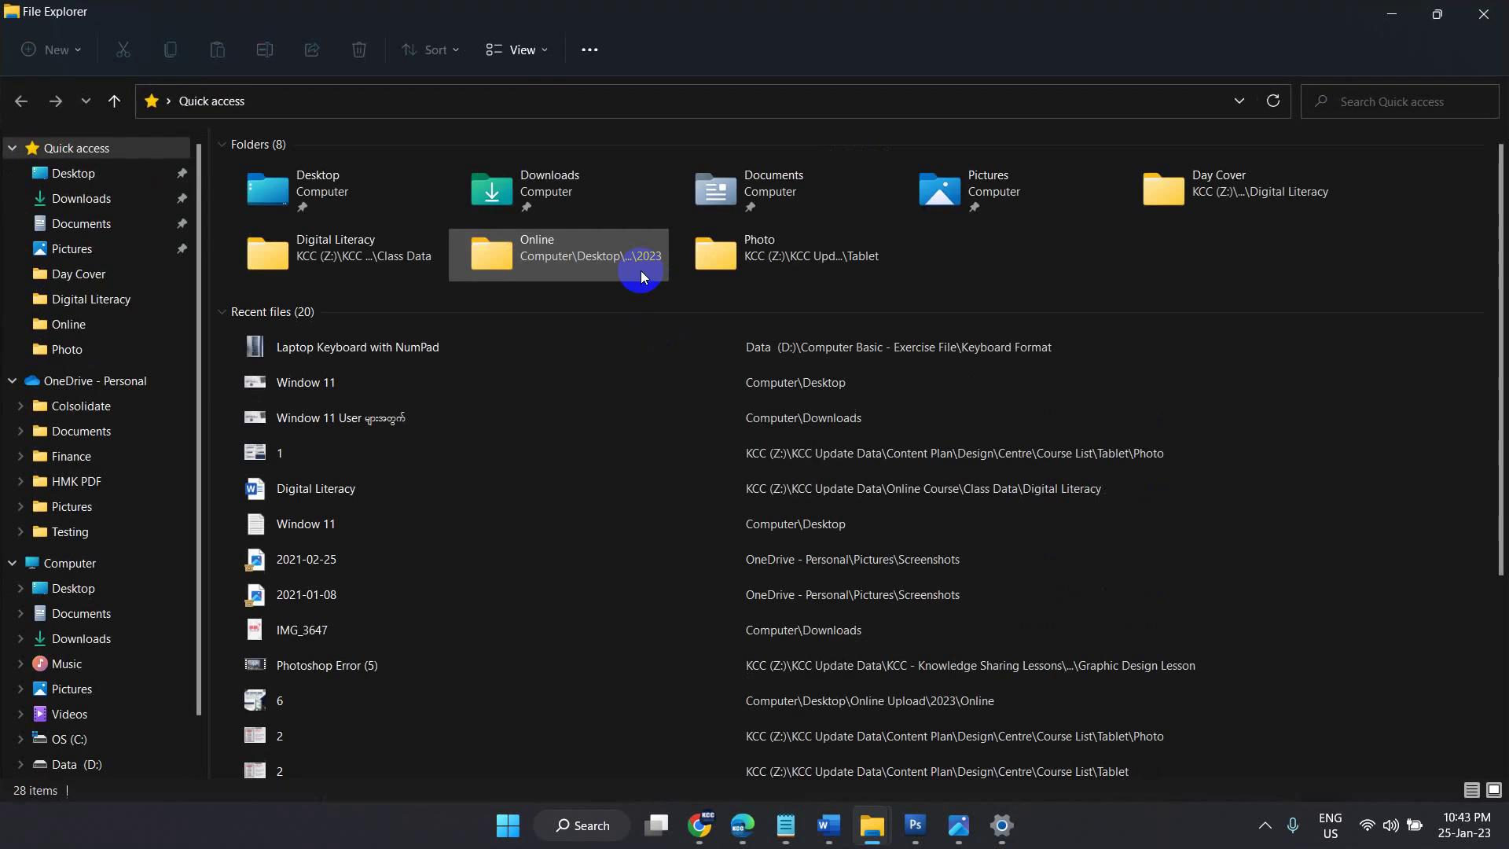
{"action": "left_click", "coordinate": [63, 564]}
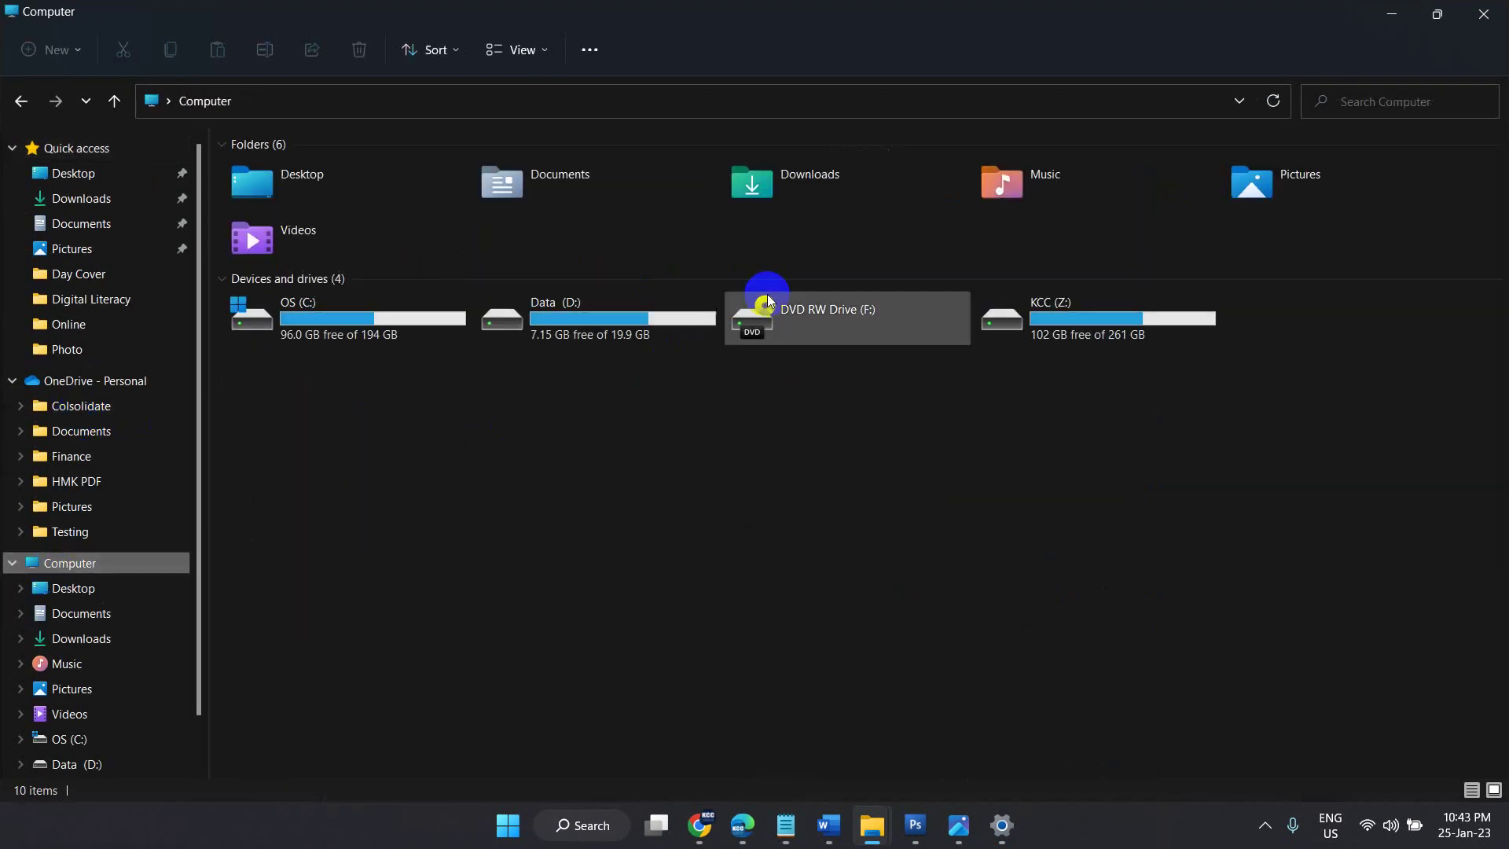
{"action": "double_click", "coordinate": [1066, 323]}
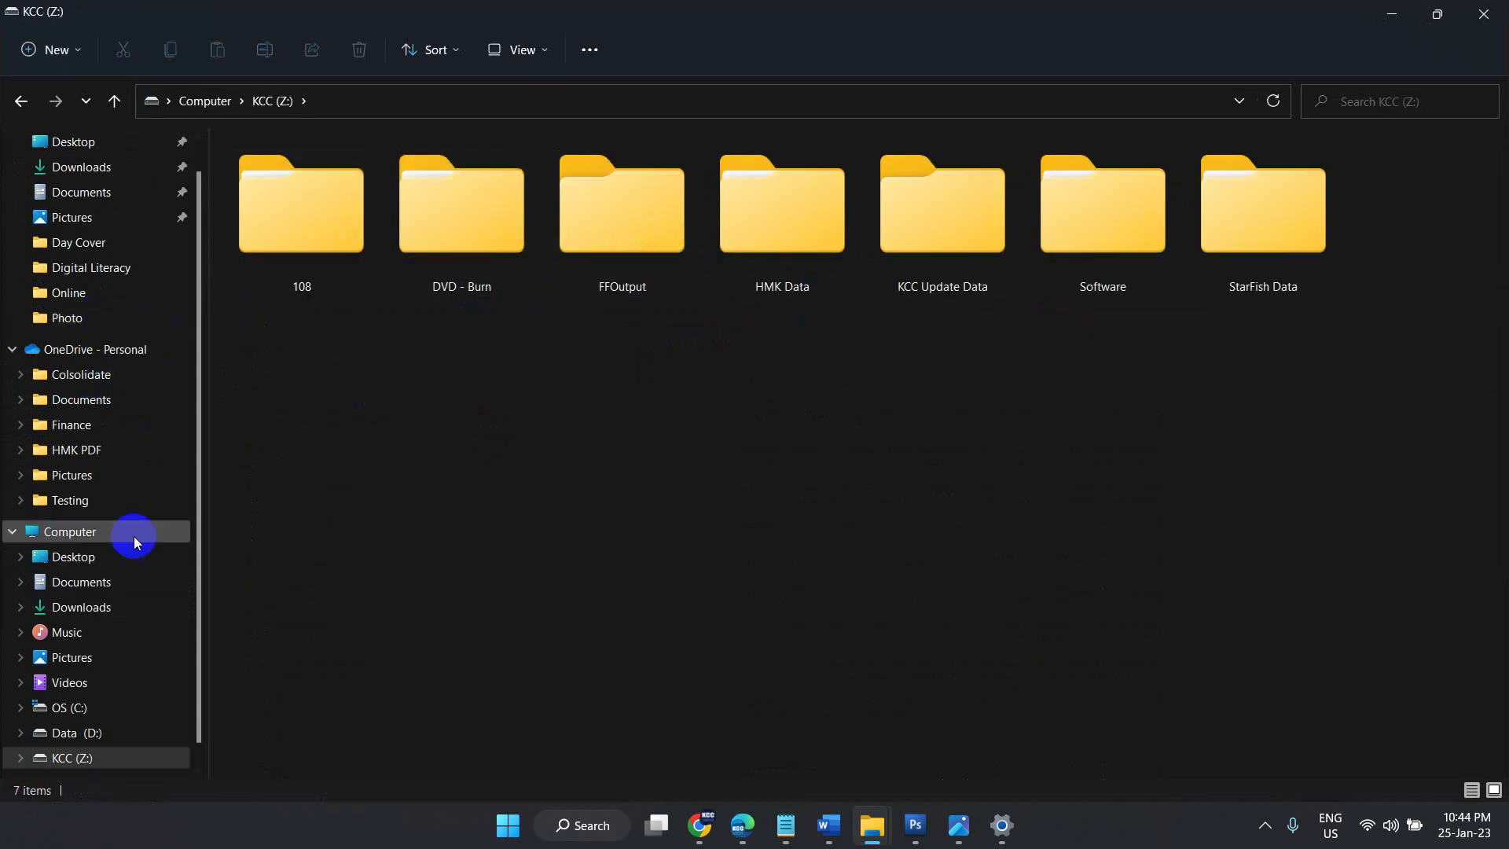
Step: Open the Downloads folder and turn on the display of file name extensions
{"action": "left_click", "coordinate": [77, 174]}
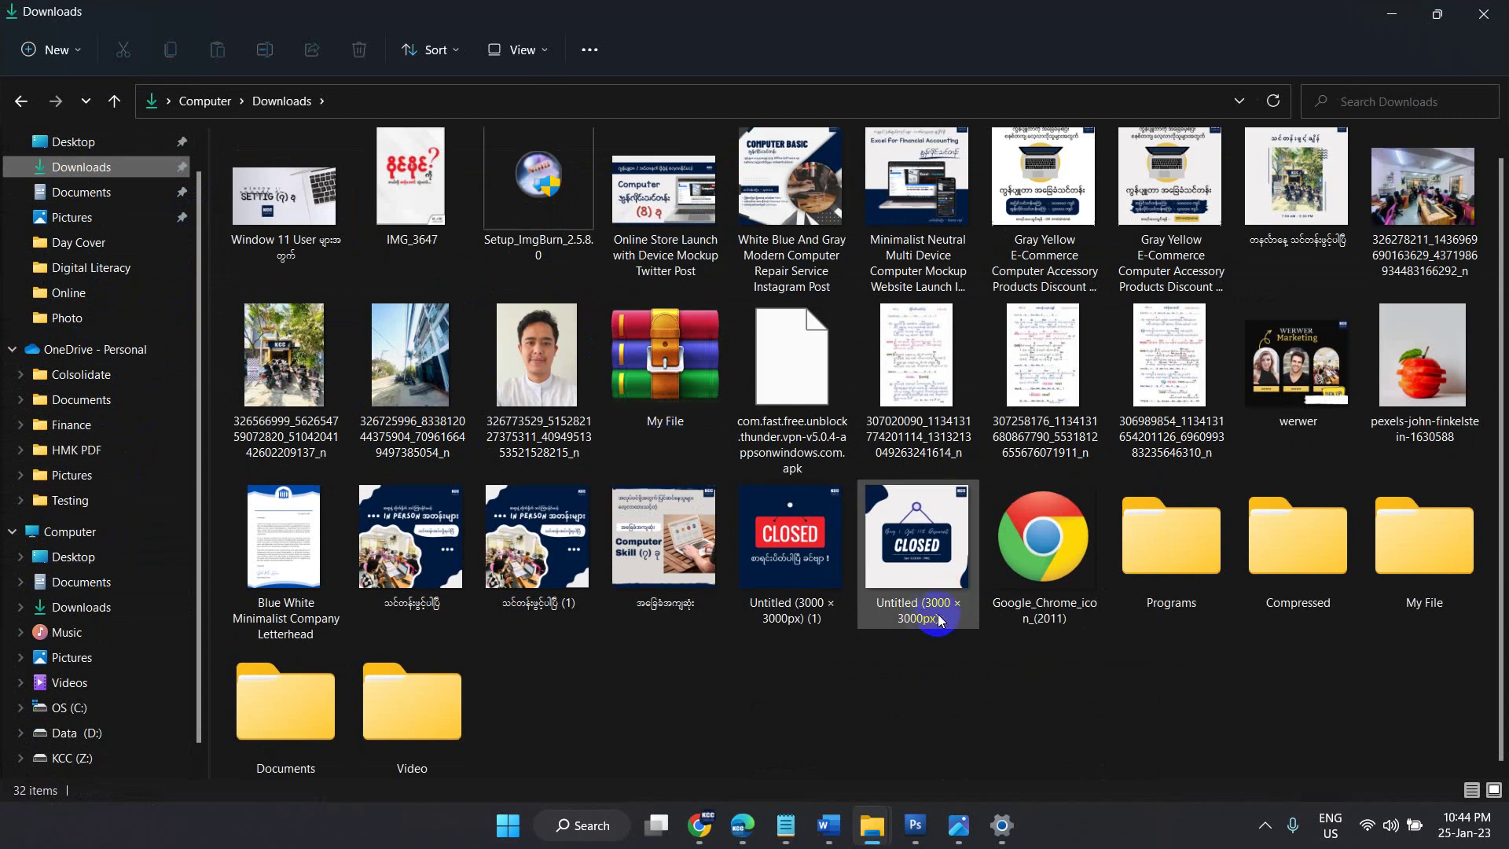
{"action": "left_click", "coordinate": [939, 620]}
{"action": "left_click", "coordinate": [760, 611]}
{"action": "left_click", "coordinate": [1179, 609]}
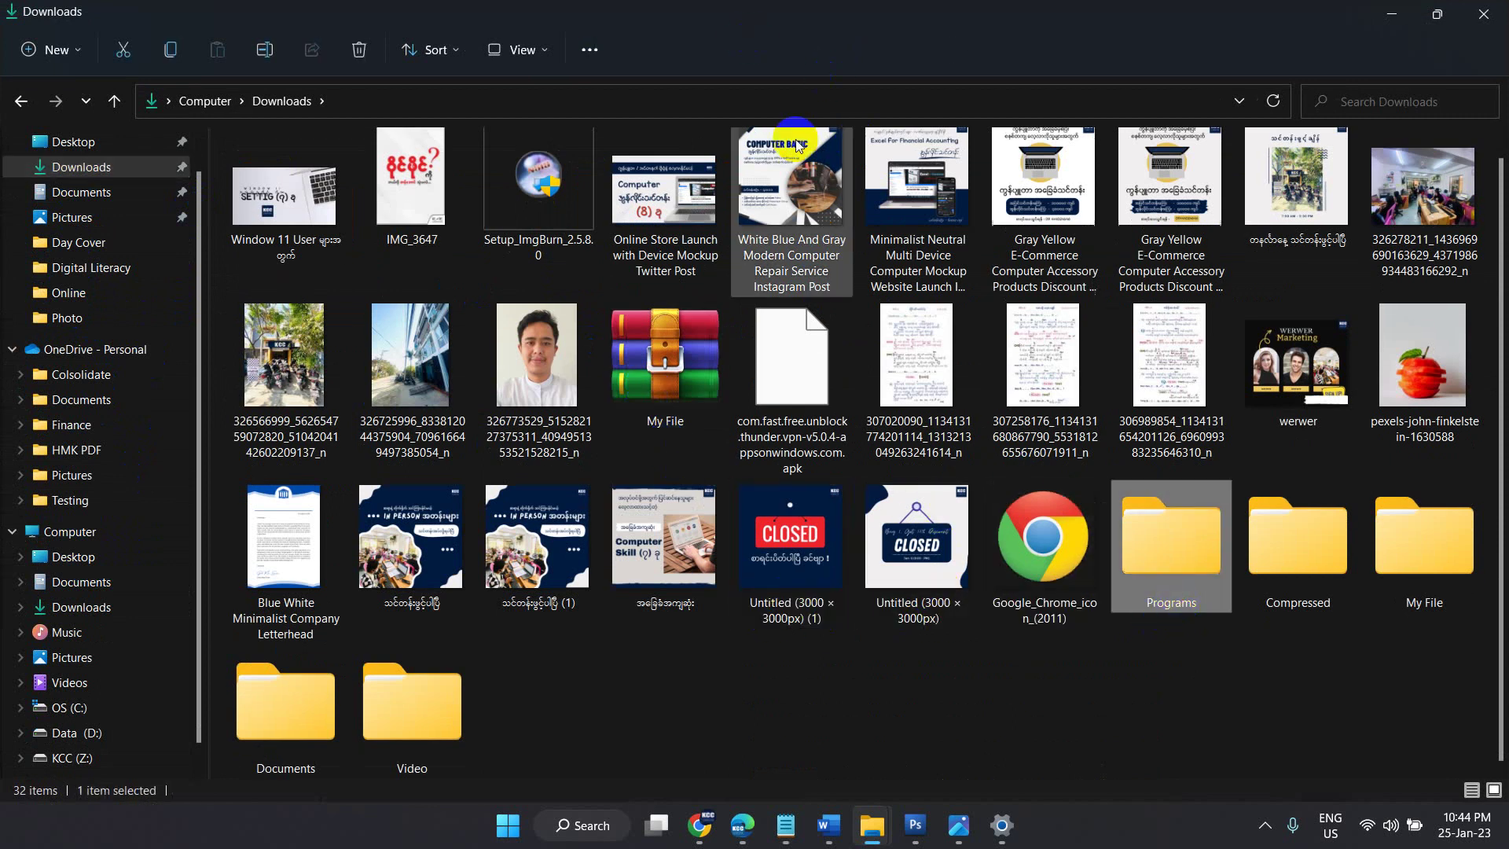
{"action": "left_click", "coordinate": [526, 59]}
{"action": "left_click", "coordinate": [497, 385]}
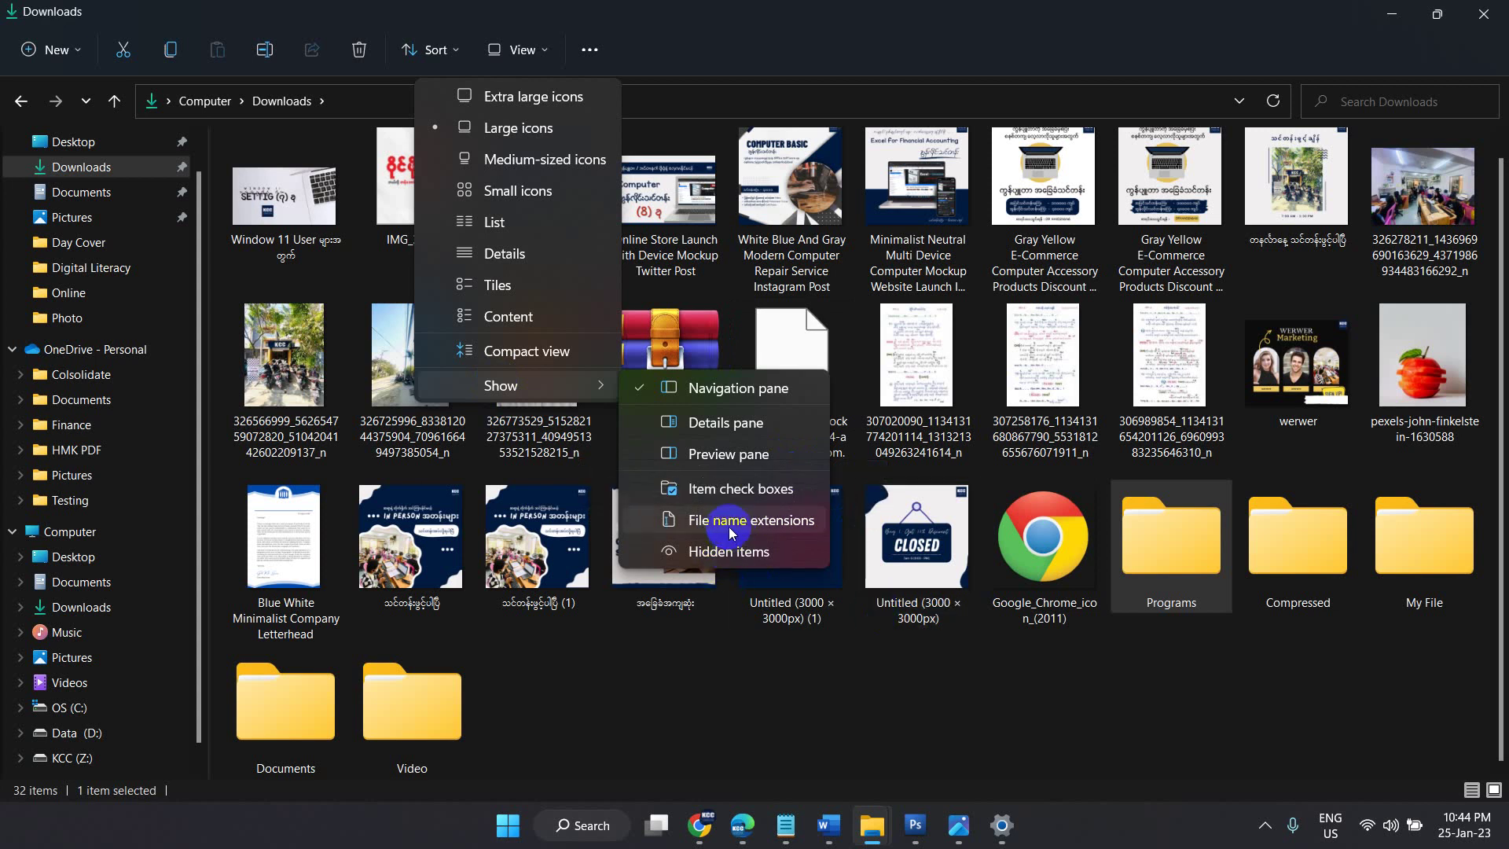
{"action": "left_click", "coordinate": [730, 525]}
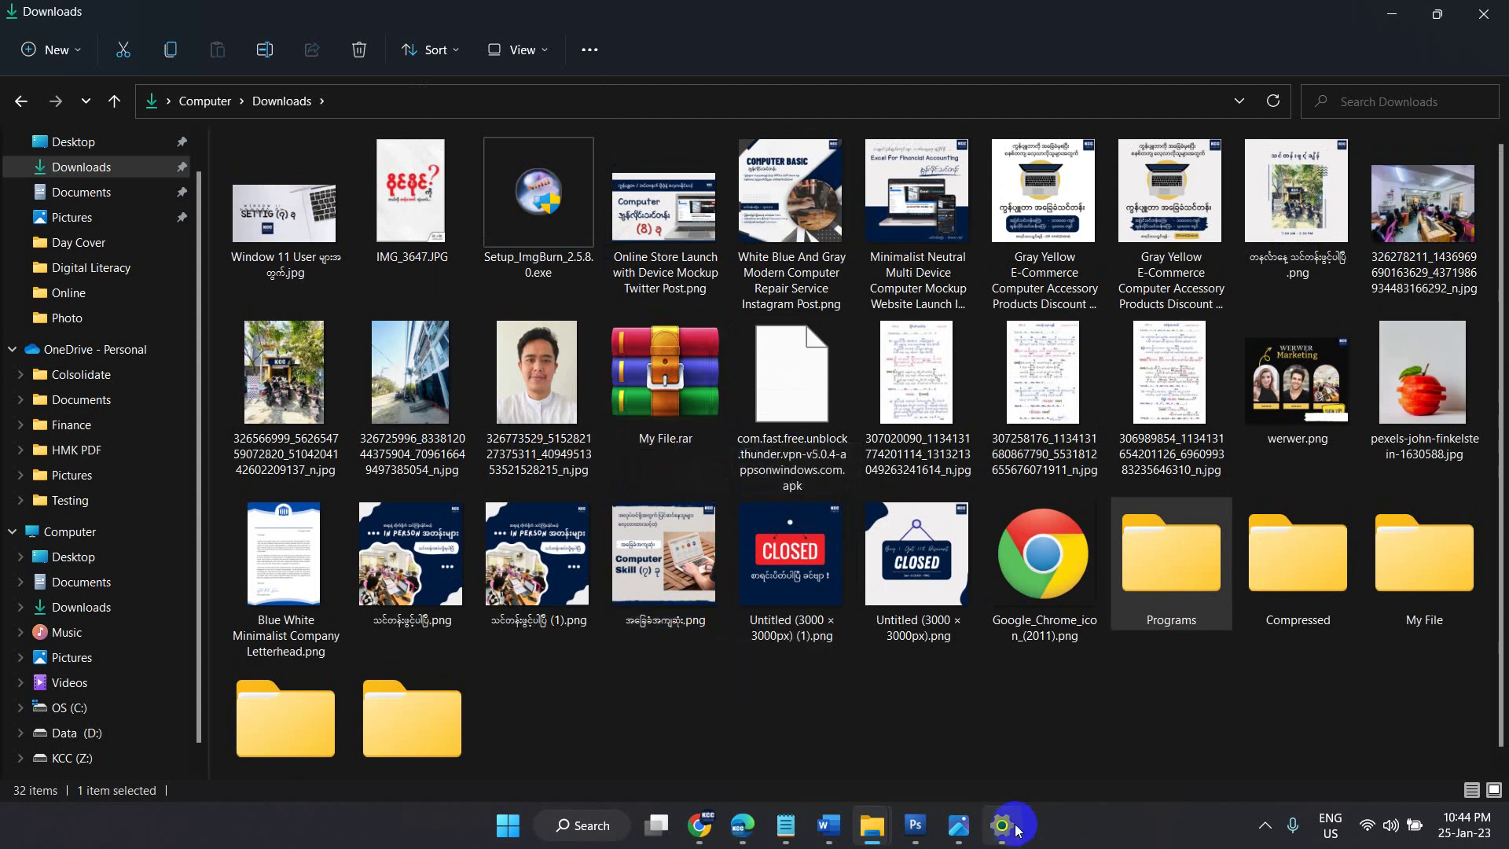
Step: Bring up the Word document with the Notepad list in front, and shift the Notepad window slightly up and left
{"action": "left_click", "coordinate": [828, 825]}
{"action": "left_click", "coordinate": [778, 830]}
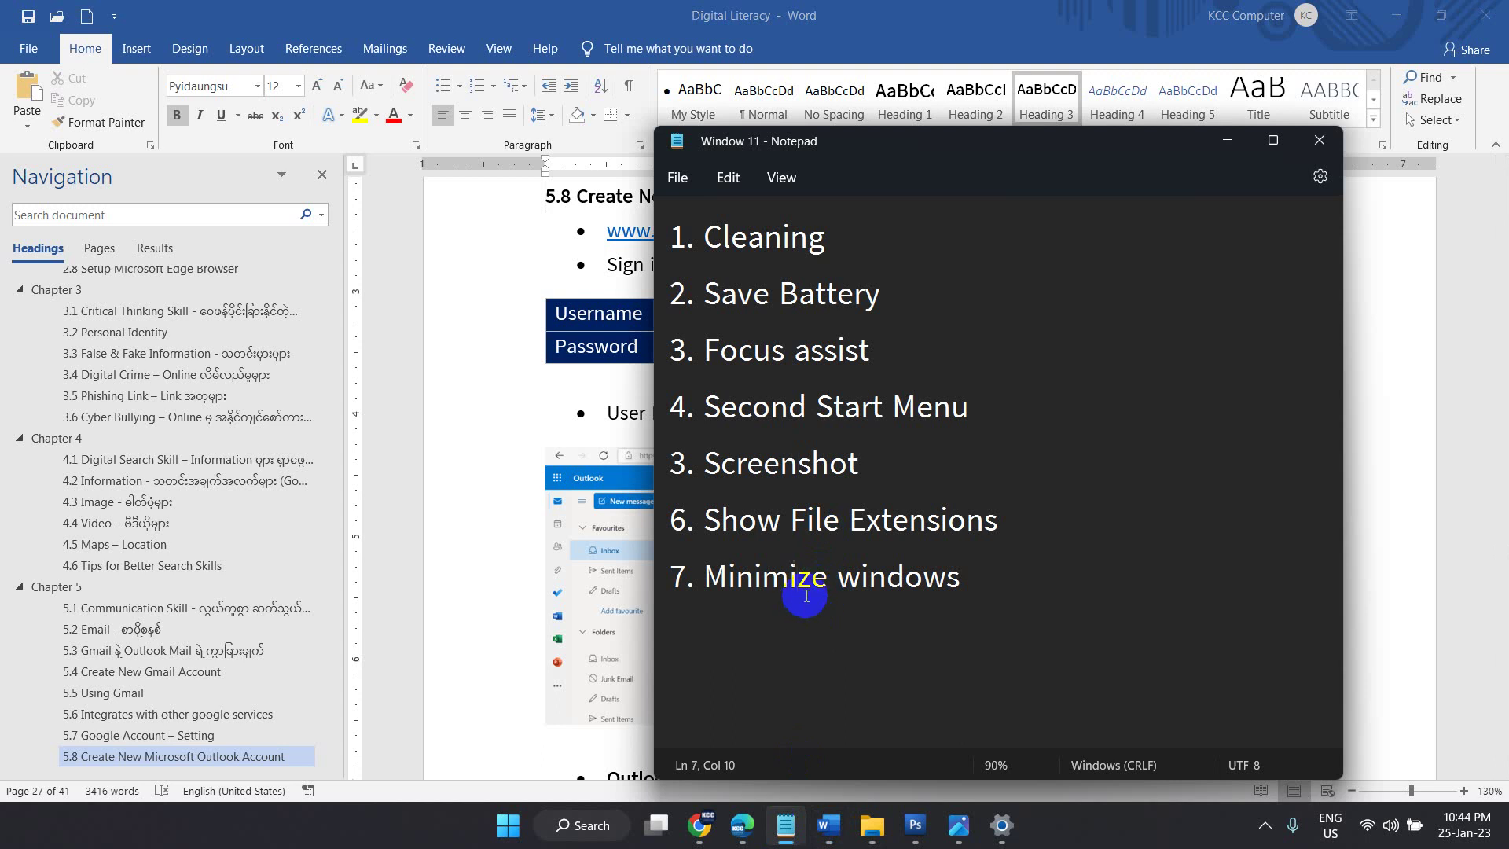
{"action": "left_click_drag", "start_coordinate": [801, 138], "coordinate": [719, 119]}
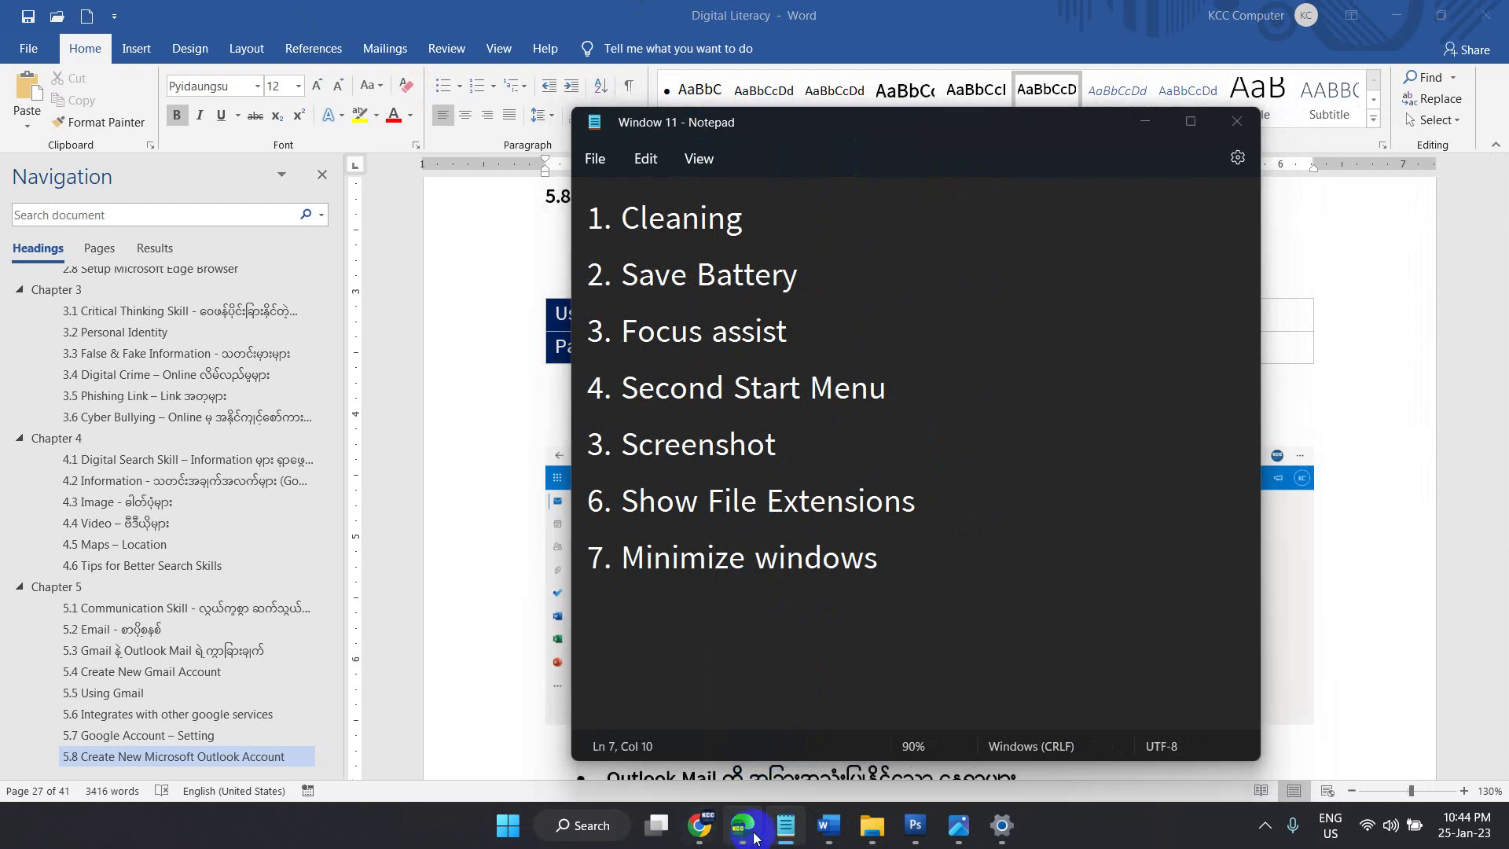
Step: Point out the Windows key in the laptop keyboard photo, and show the desktop and restore all open windows
{"action": "key", "text": "super"}
{"action": "left_click", "coordinate": [958, 825]}
{"action": "left_click", "coordinate": [421, 529]}
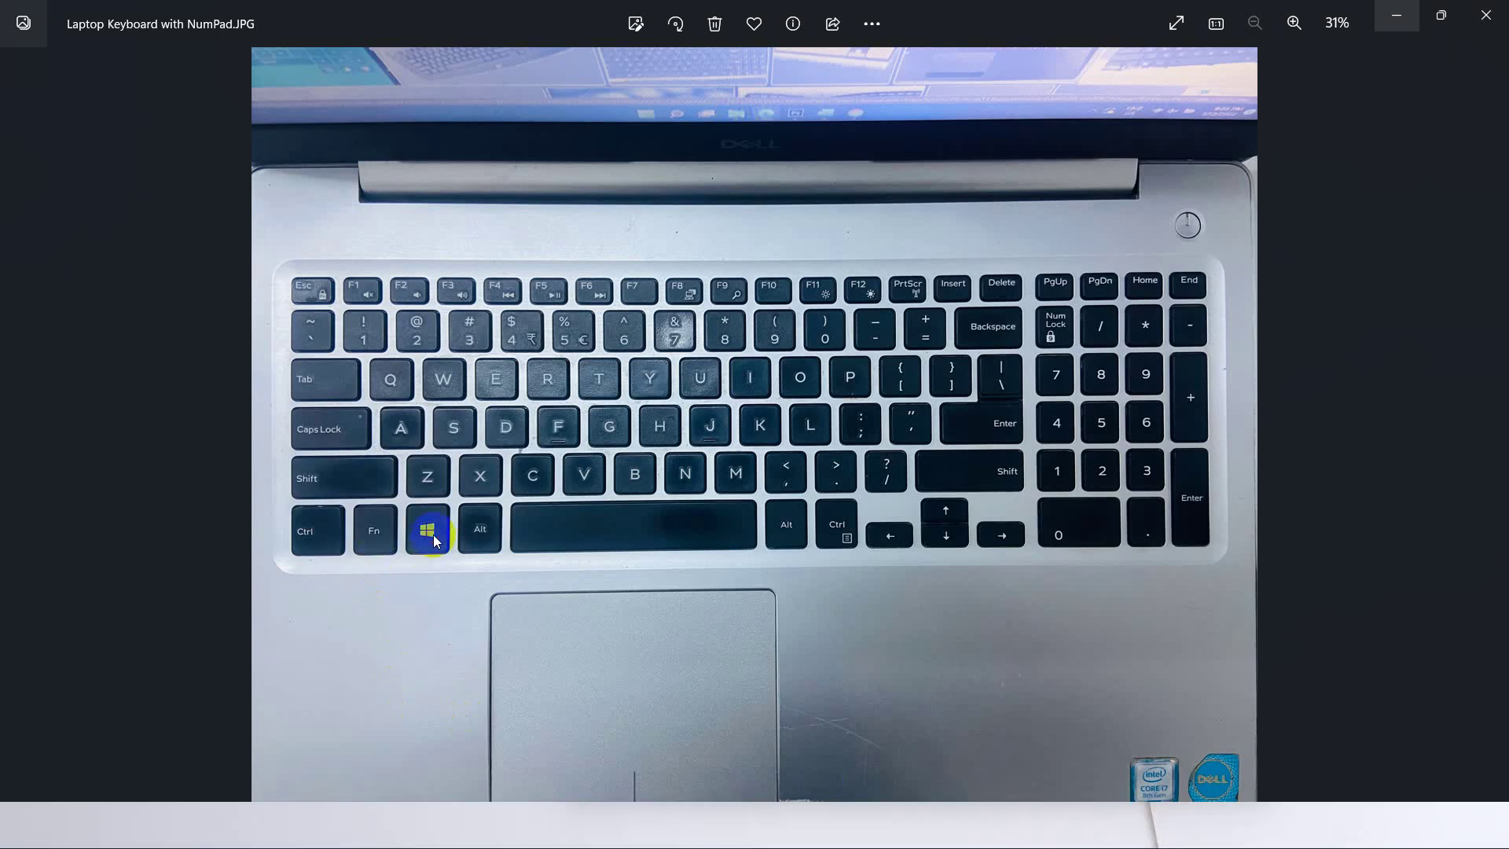
{"action": "double_click", "coordinate": [616, 565]}
{"action": "key", "text": "super+d"}
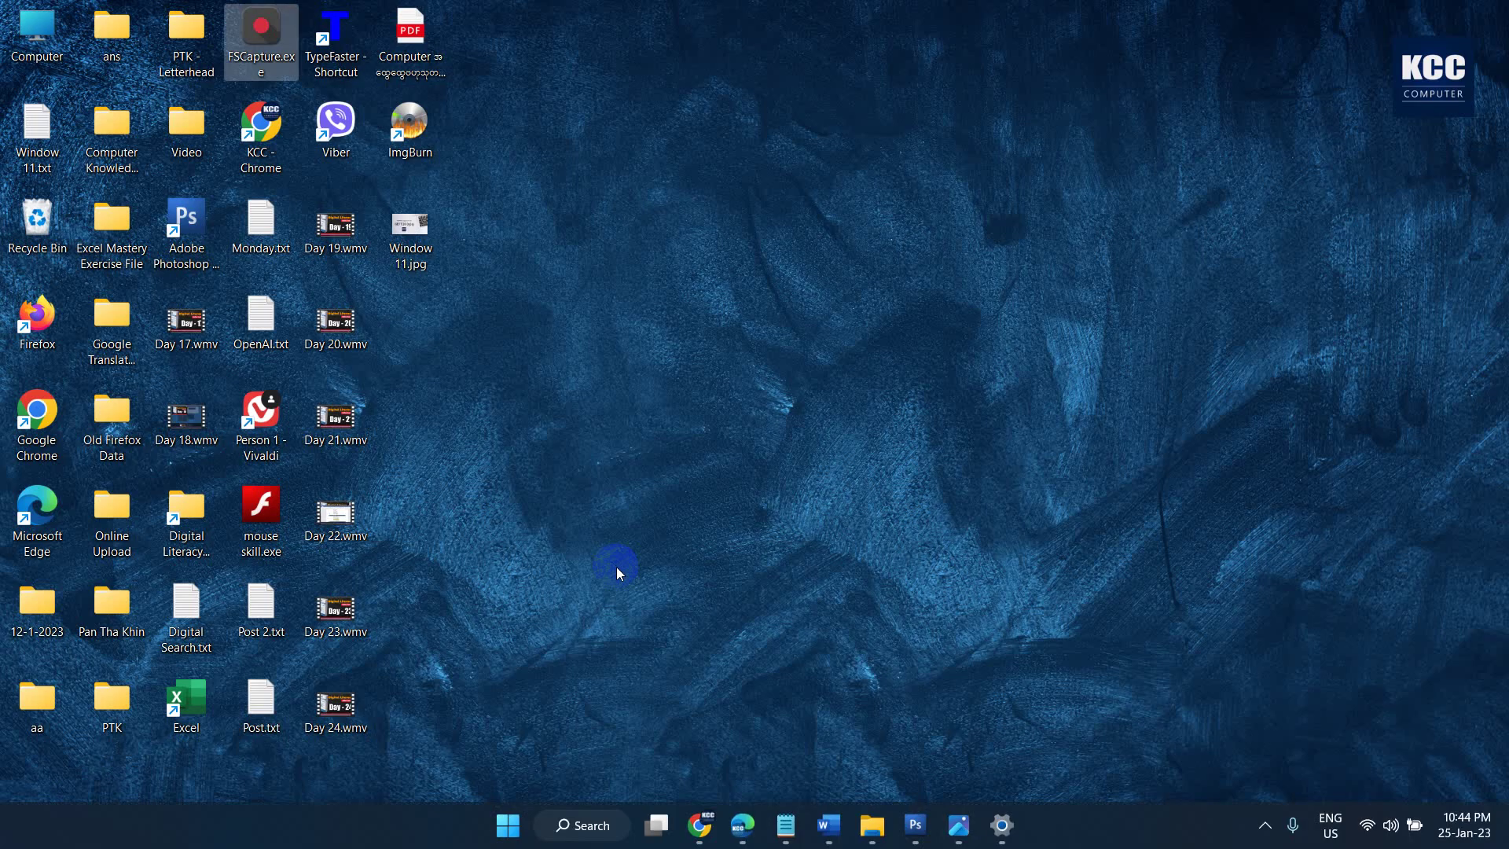
{"action": "key", "text": "super+d"}
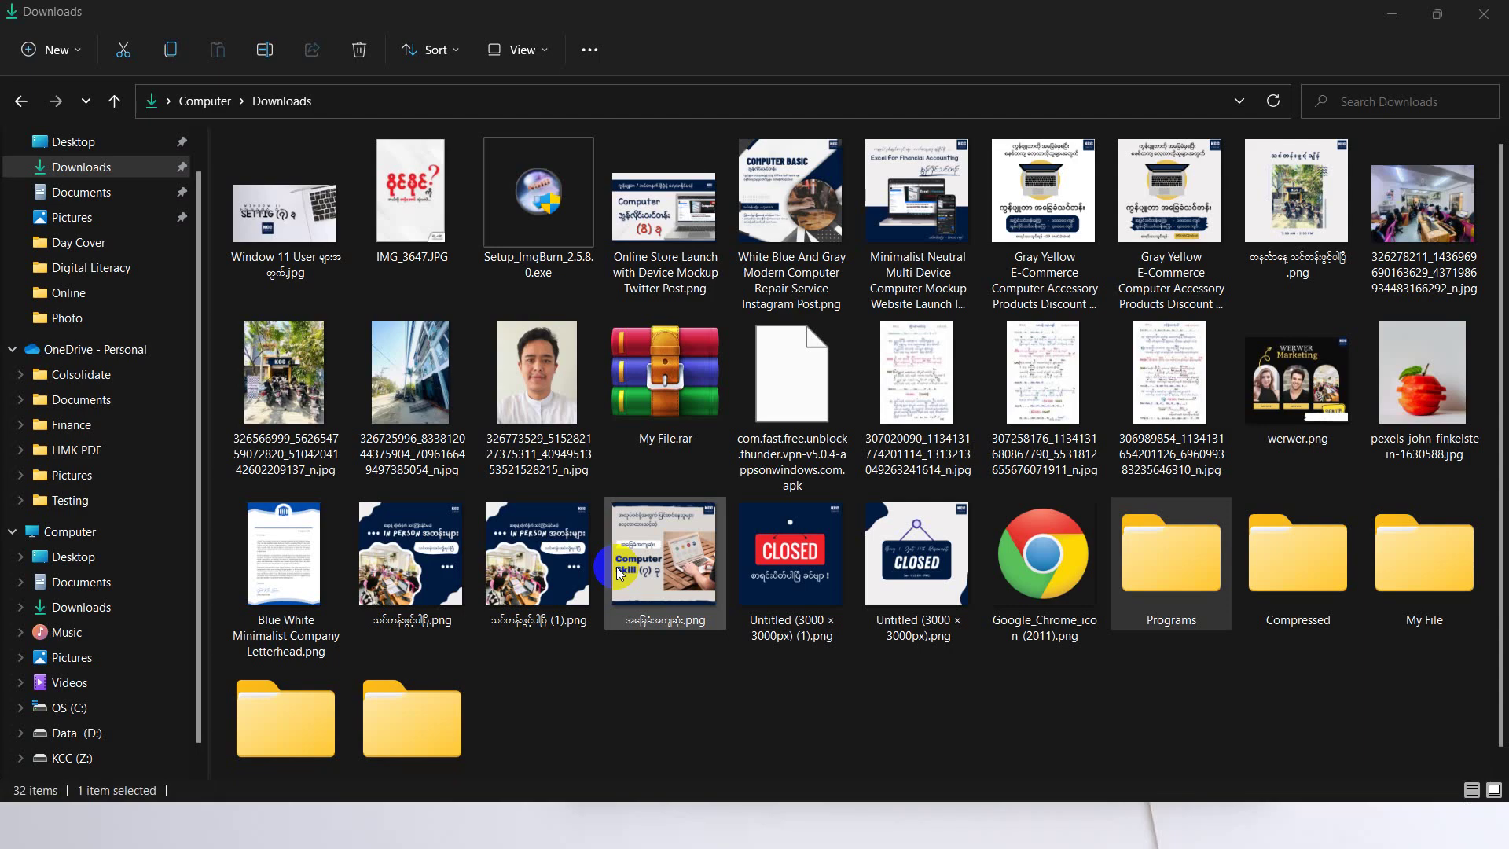
Step: Pull the Downloads window out of its maximized state, and minimize the Settings and keyboard photo windows behind it
{"action": "mouse_move", "coordinate": [936, 818]}
{"action": "left_click", "coordinate": [893, 740]}
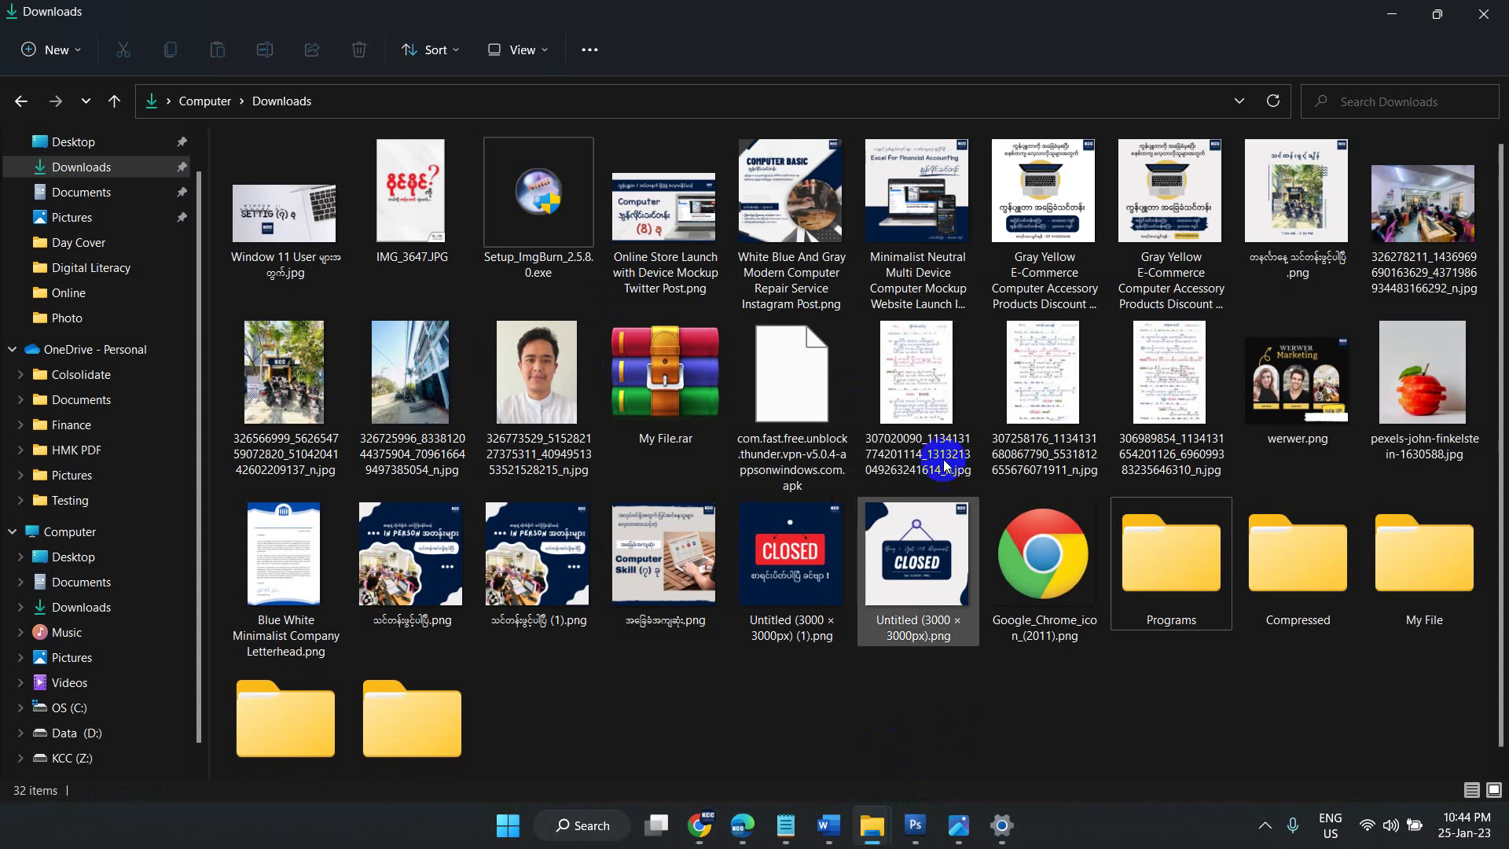
{"action": "left_click_drag", "start_coordinate": [1215, 23], "coordinate": [922, 145]}
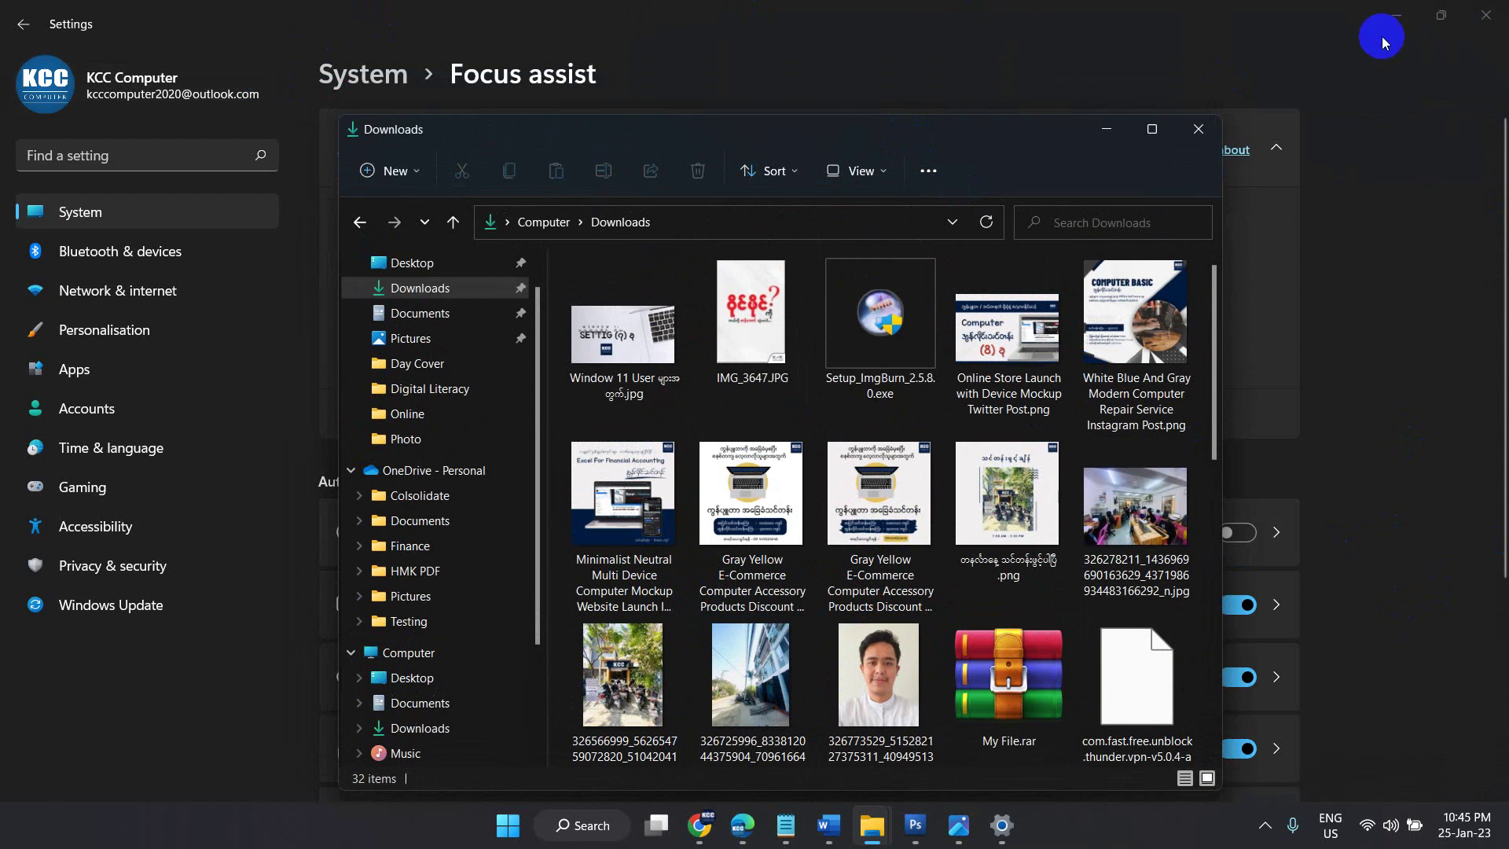
{"action": "left_click_drag", "start_coordinate": [920, 124], "coordinate": [970, 124]}
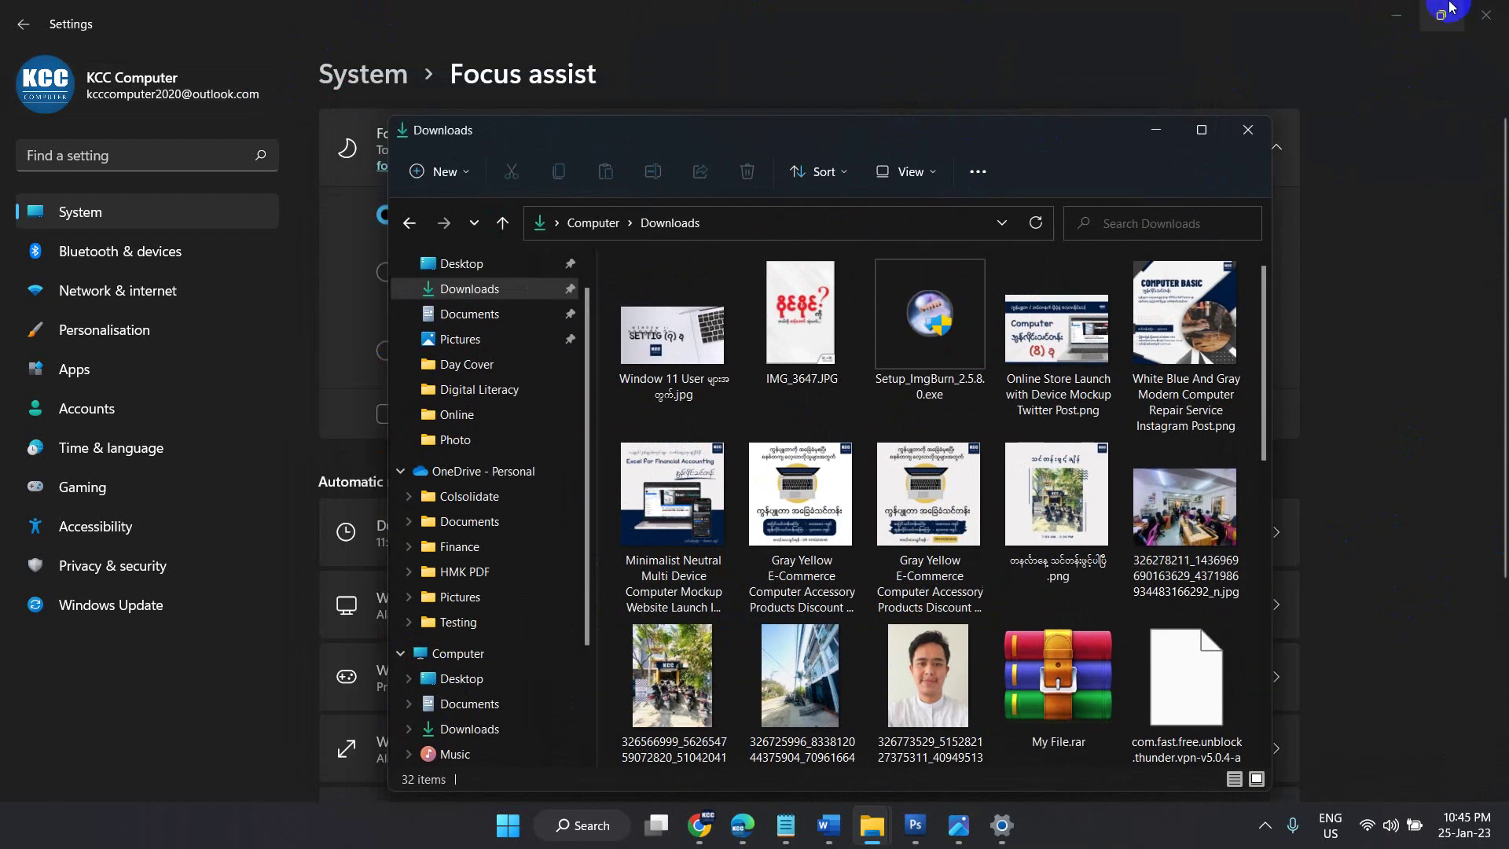
{"action": "left_click", "coordinate": [1397, 16]}
{"action": "left_click", "coordinate": [1175, 63]}
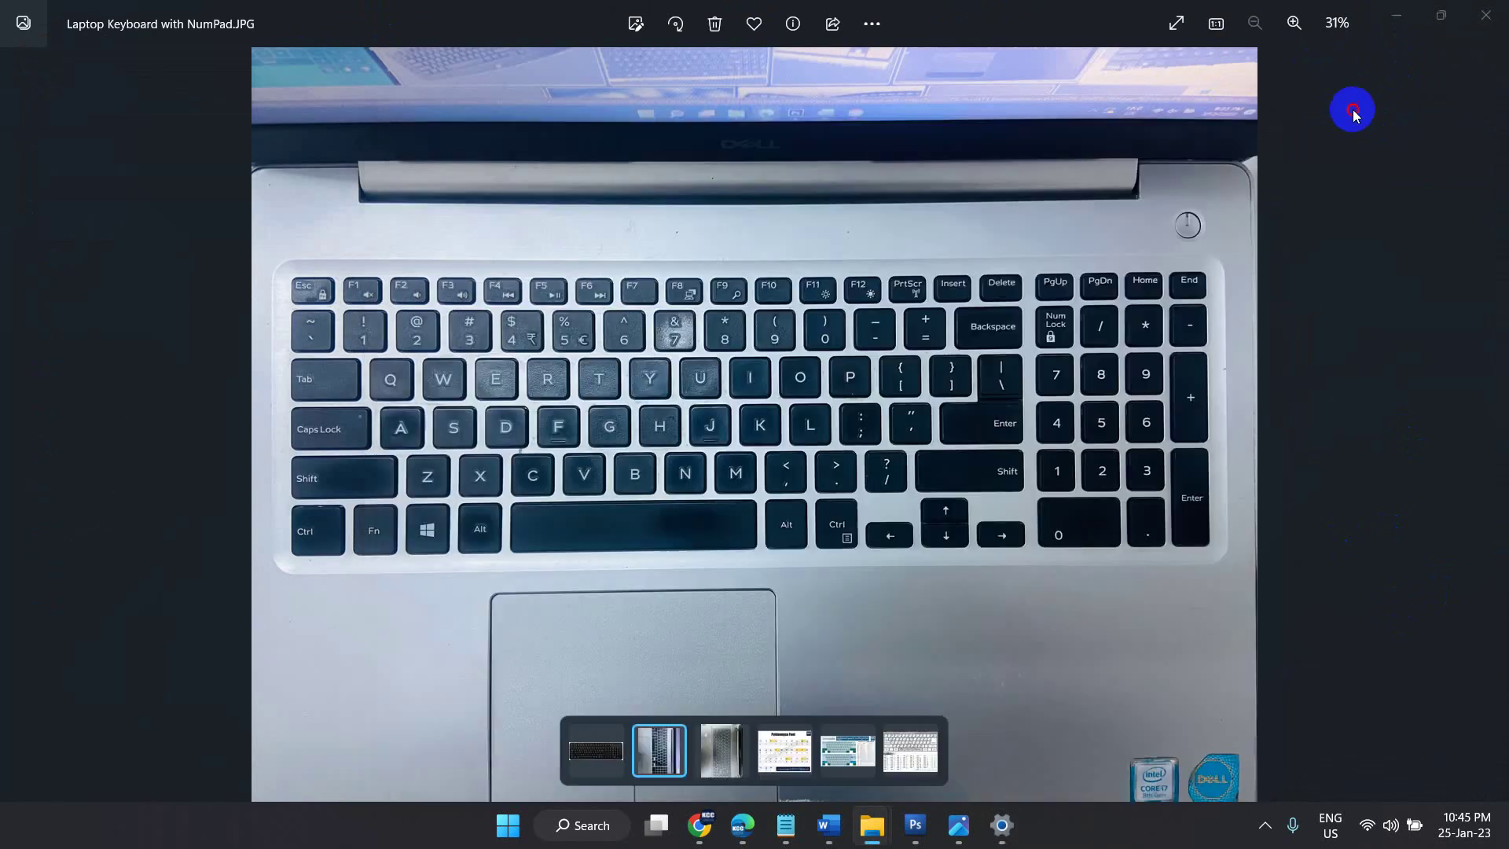
{"action": "left_click", "coordinate": [1397, 16]}
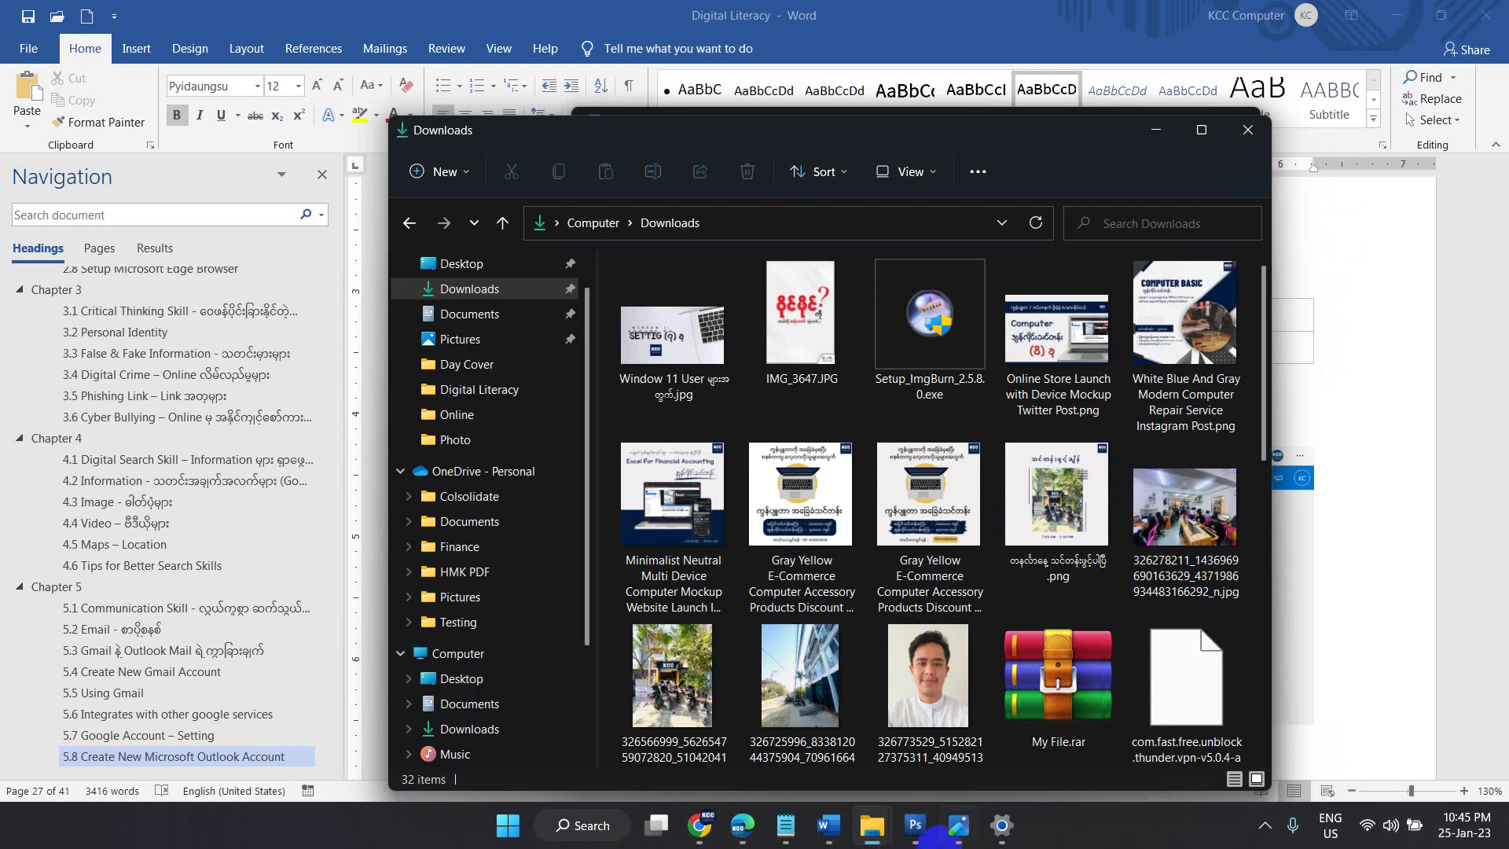
Step: Switch to Settings, open the System Multi-tasking page, and turn on Title bar window shake
{"action": "left_click", "coordinate": [1001, 826]}
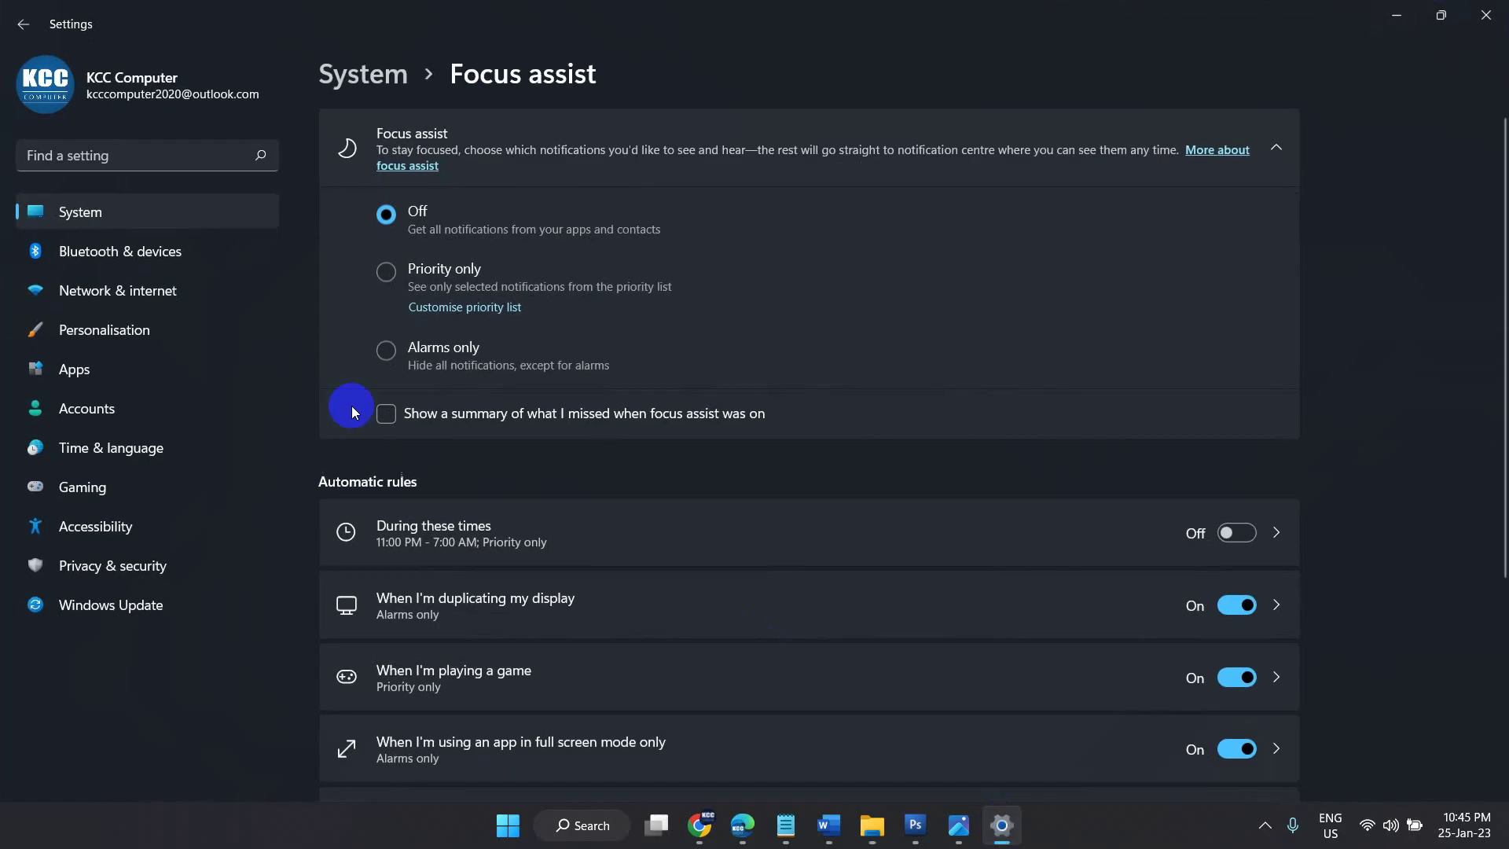
{"action": "left_click", "coordinate": [117, 217]}
{"action": "scroll", "coordinate": [575, 531], "scroll_direction": "down", "scroll_amount": 1}
{"action": "scroll", "coordinate": [575, 532], "scroll_direction": "down", "scroll_amount": 2}
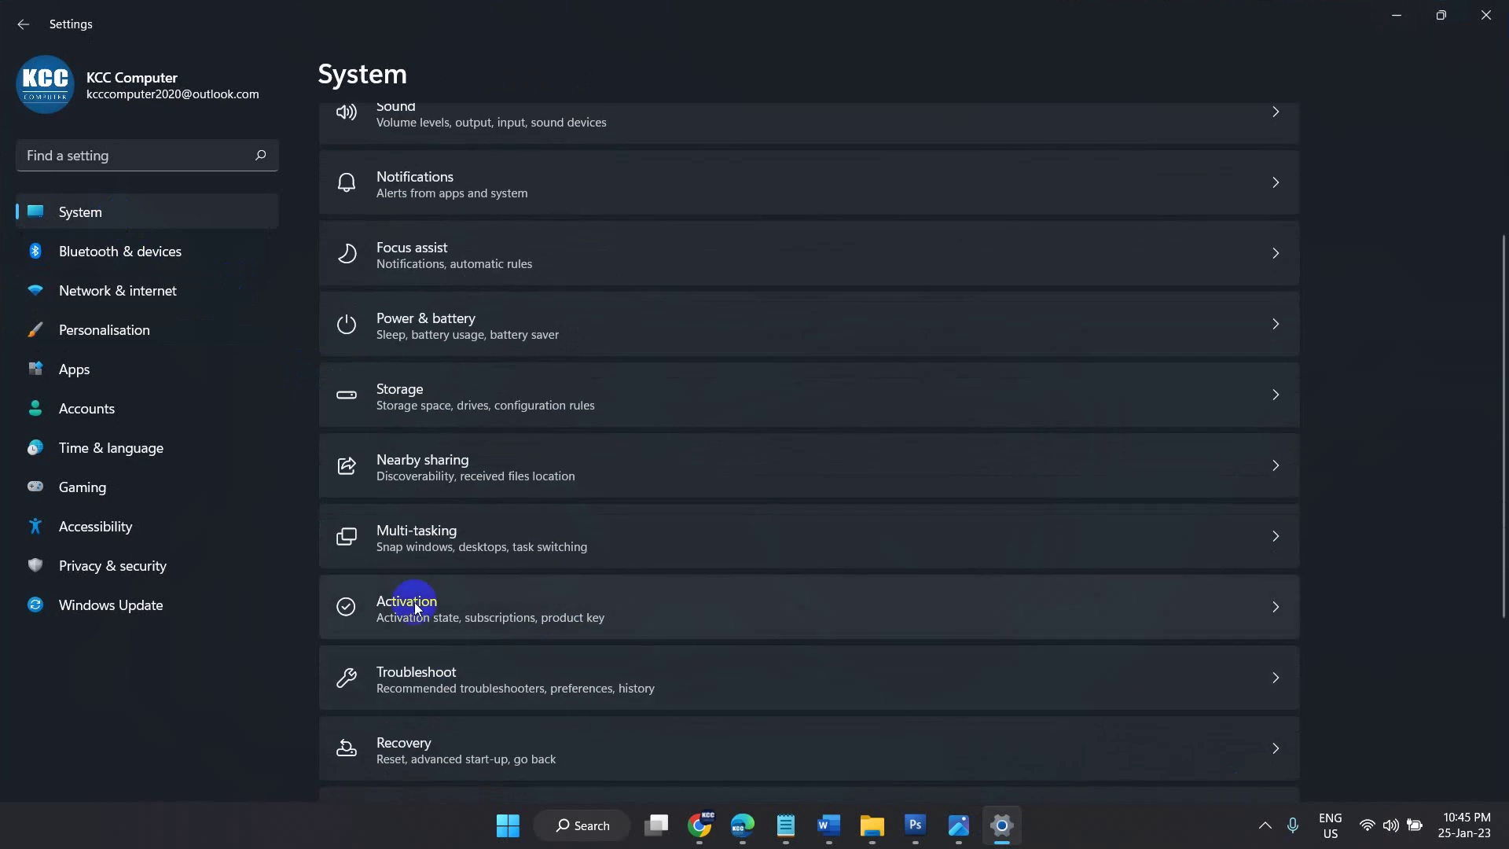
{"action": "left_click", "coordinate": [415, 553]}
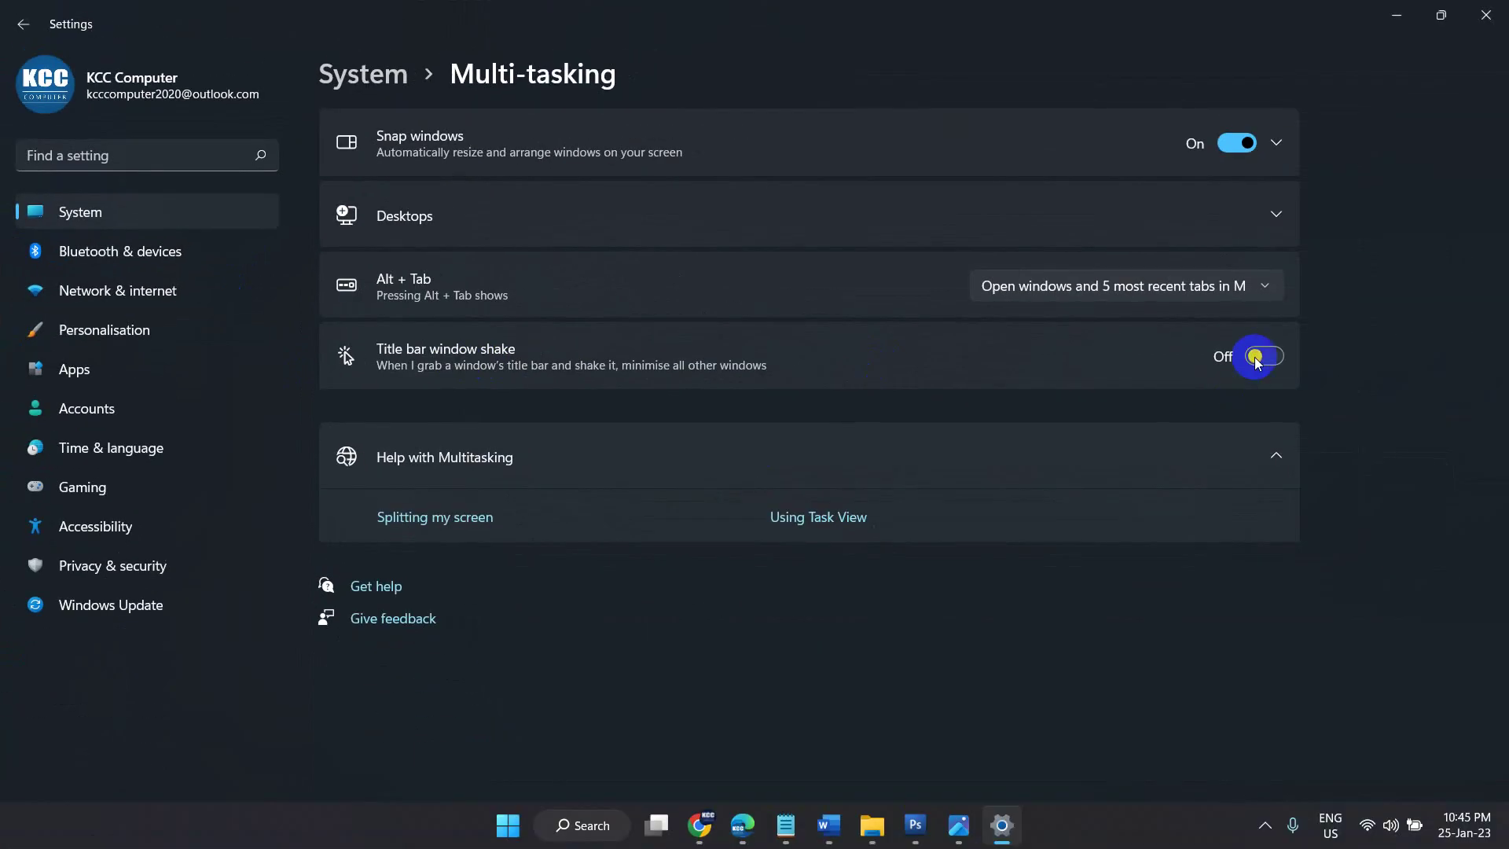
{"action": "left_click", "coordinate": [1256, 358]}
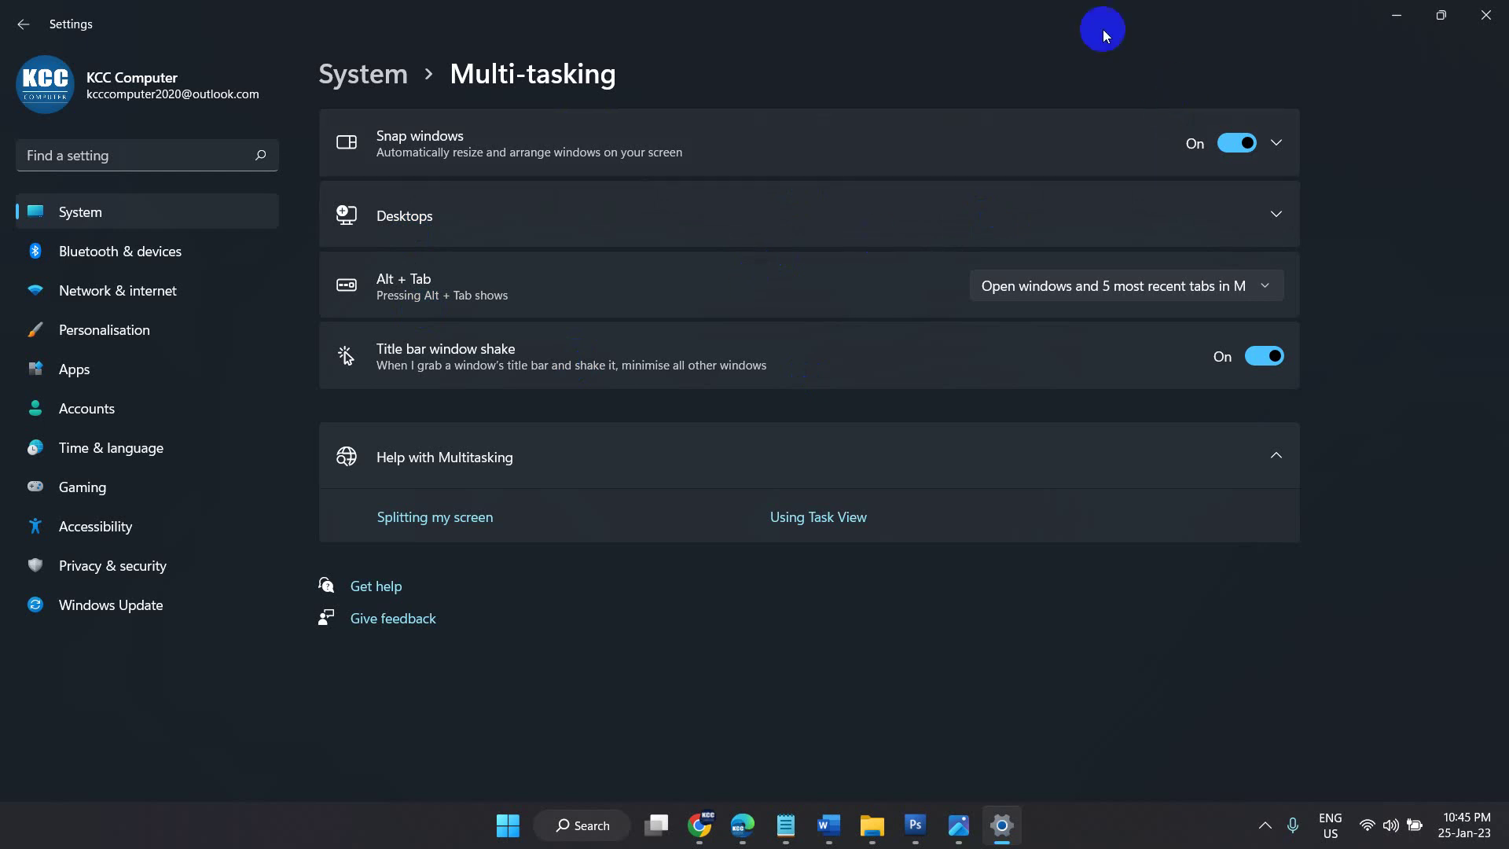
Step: Arrange the Settings and Downloads windows over Word, enlarge Settings, and shake its title bar to minimize all other windows
{"action": "left_click_drag", "start_coordinate": [1102, 30], "coordinate": [999, 262]}
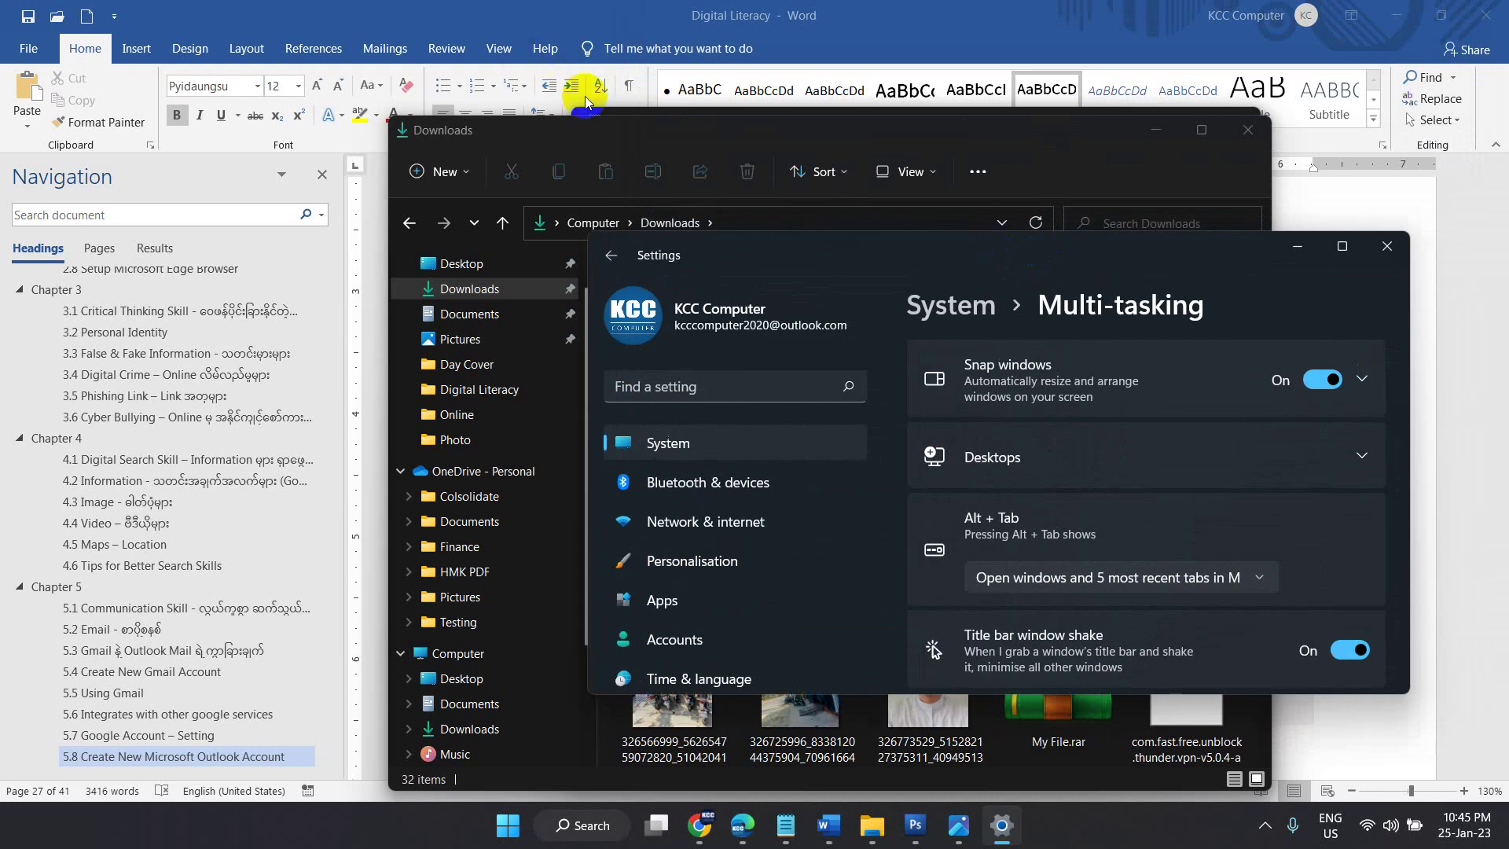
{"action": "left_click_drag", "start_coordinate": [665, 130], "coordinate": [565, 123]}
{"action": "left_click", "coordinate": [1233, 259]}
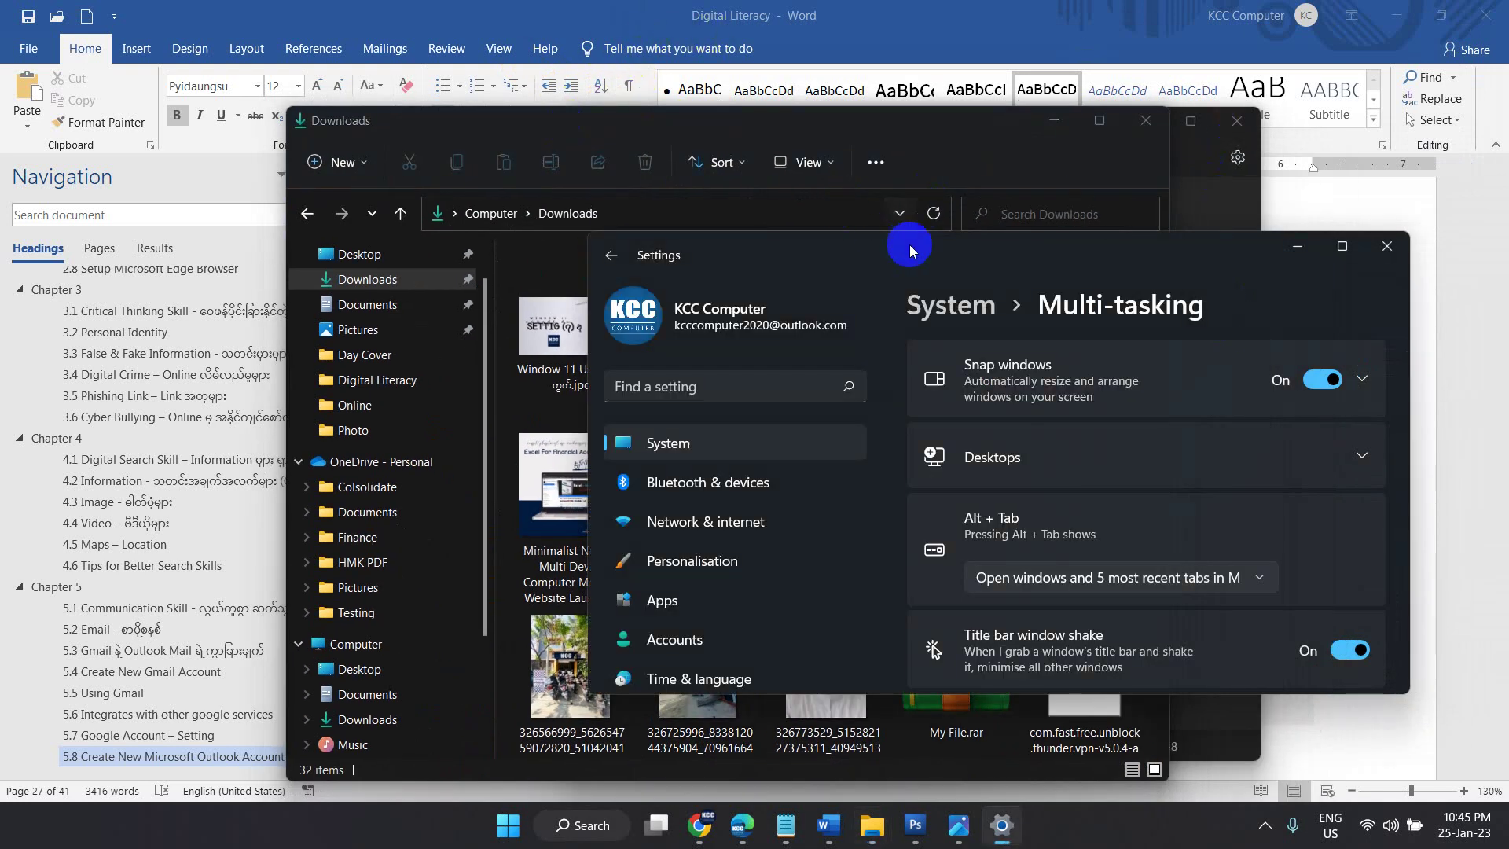
{"action": "left_click_drag", "start_coordinate": [855, 234], "coordinate": [716, 191]}
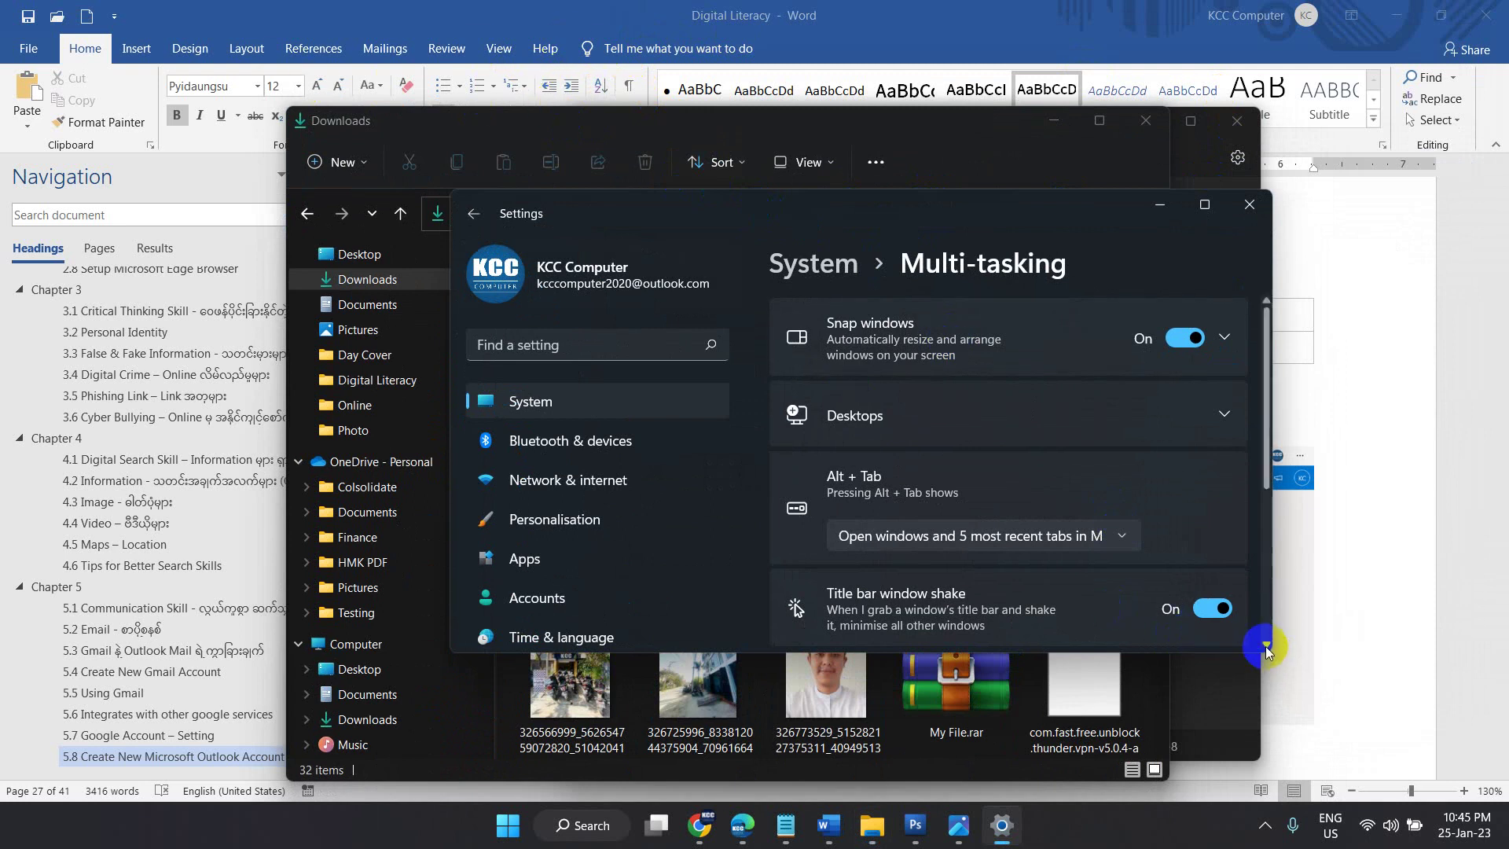
{"action": "left_click_drag", "start_coordinate": [1267, 653], "coordinate": [1298, 791]}
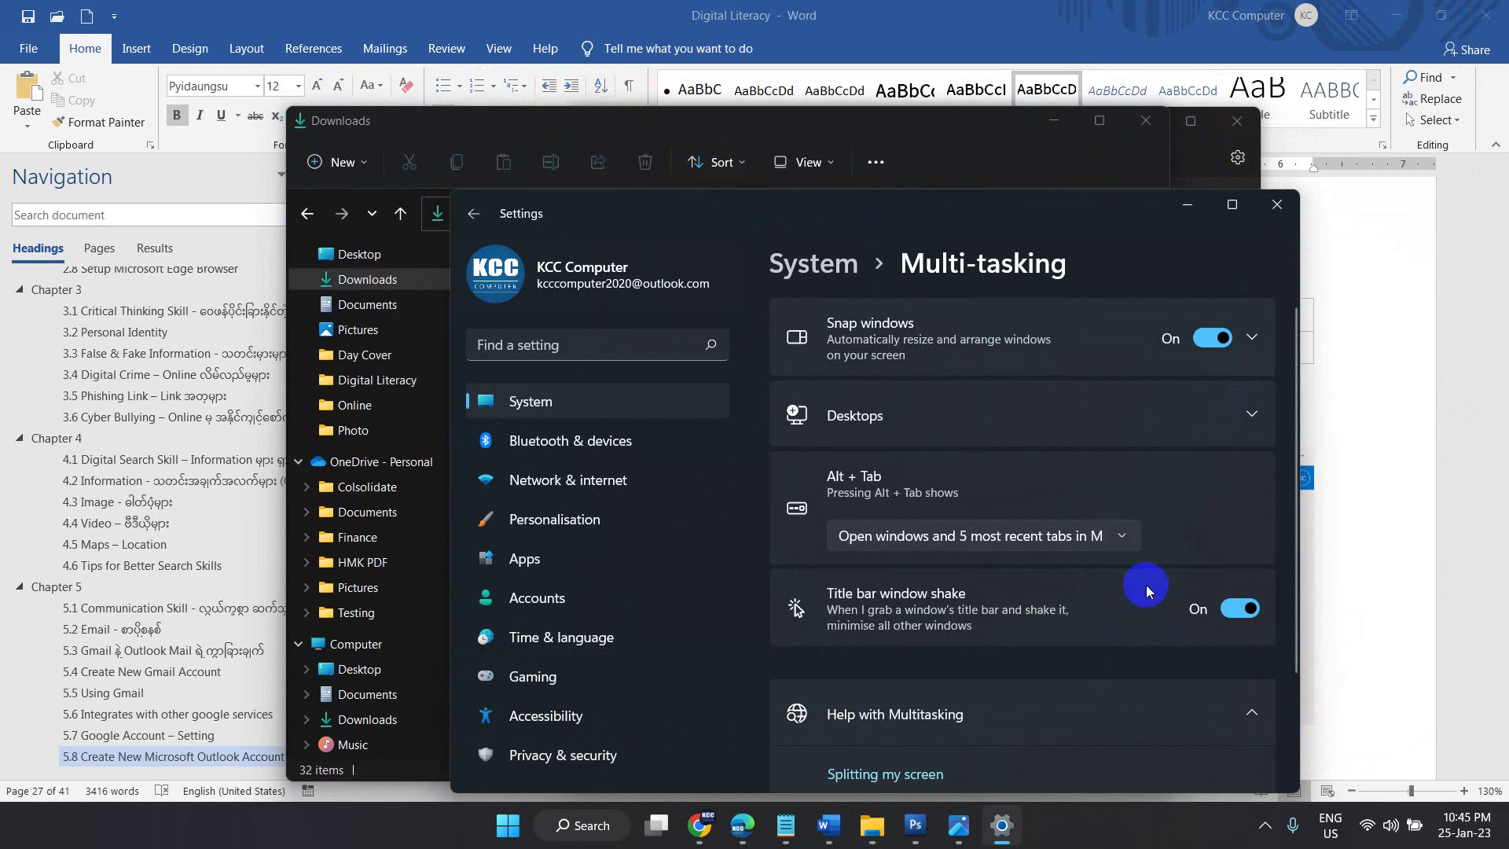
{"action": "left_click_drag", "start_coordinate": [1021, 237], "coordinate": [932, 160]}
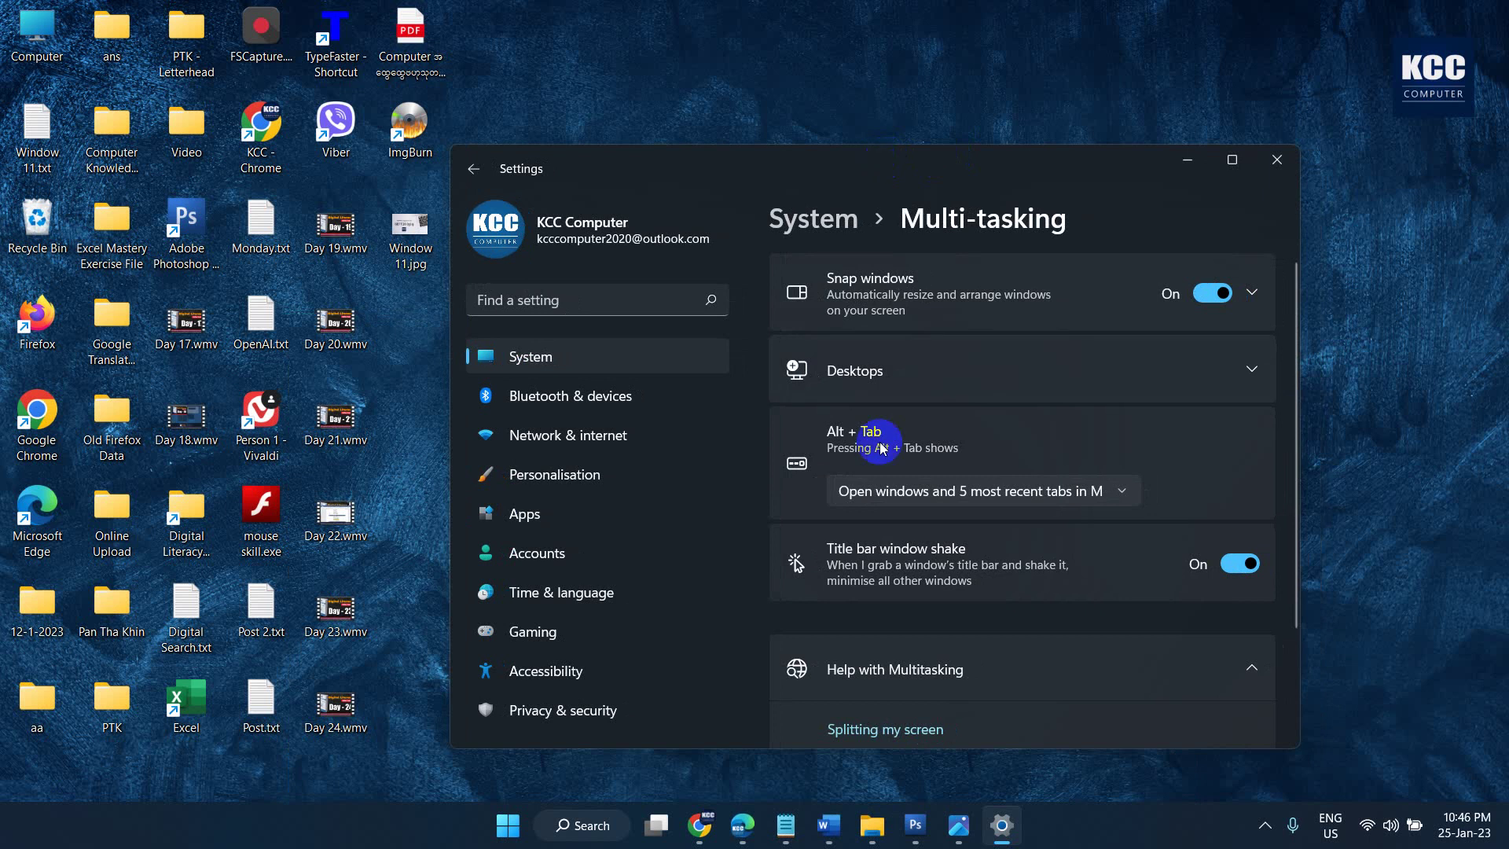
Step: Reopen the minimized Edge, Photoshop and Photos windows, and bring Word and the Notepad list to the front
{"action": "left_click", "coordinate": [743, 825]}
{"action": "left_click", "coordinate": [786, 826]}
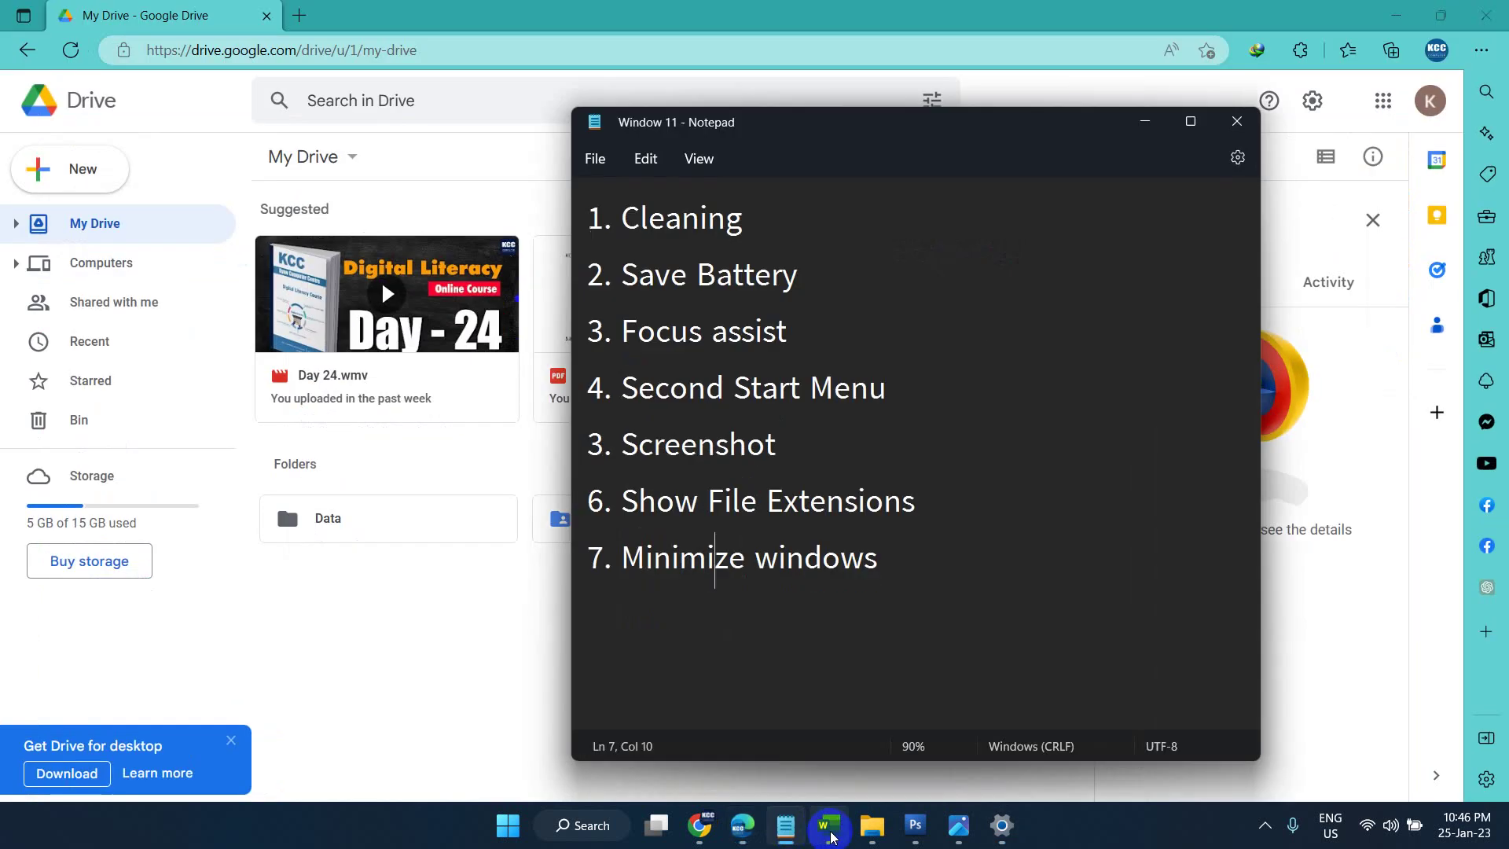
{"action": "left_click", "coordinate": [829, 825]}
{"action": "left_click", "coordinate": [915, 826]}
{"action": "left_click", "coordinate": [958, 826]}
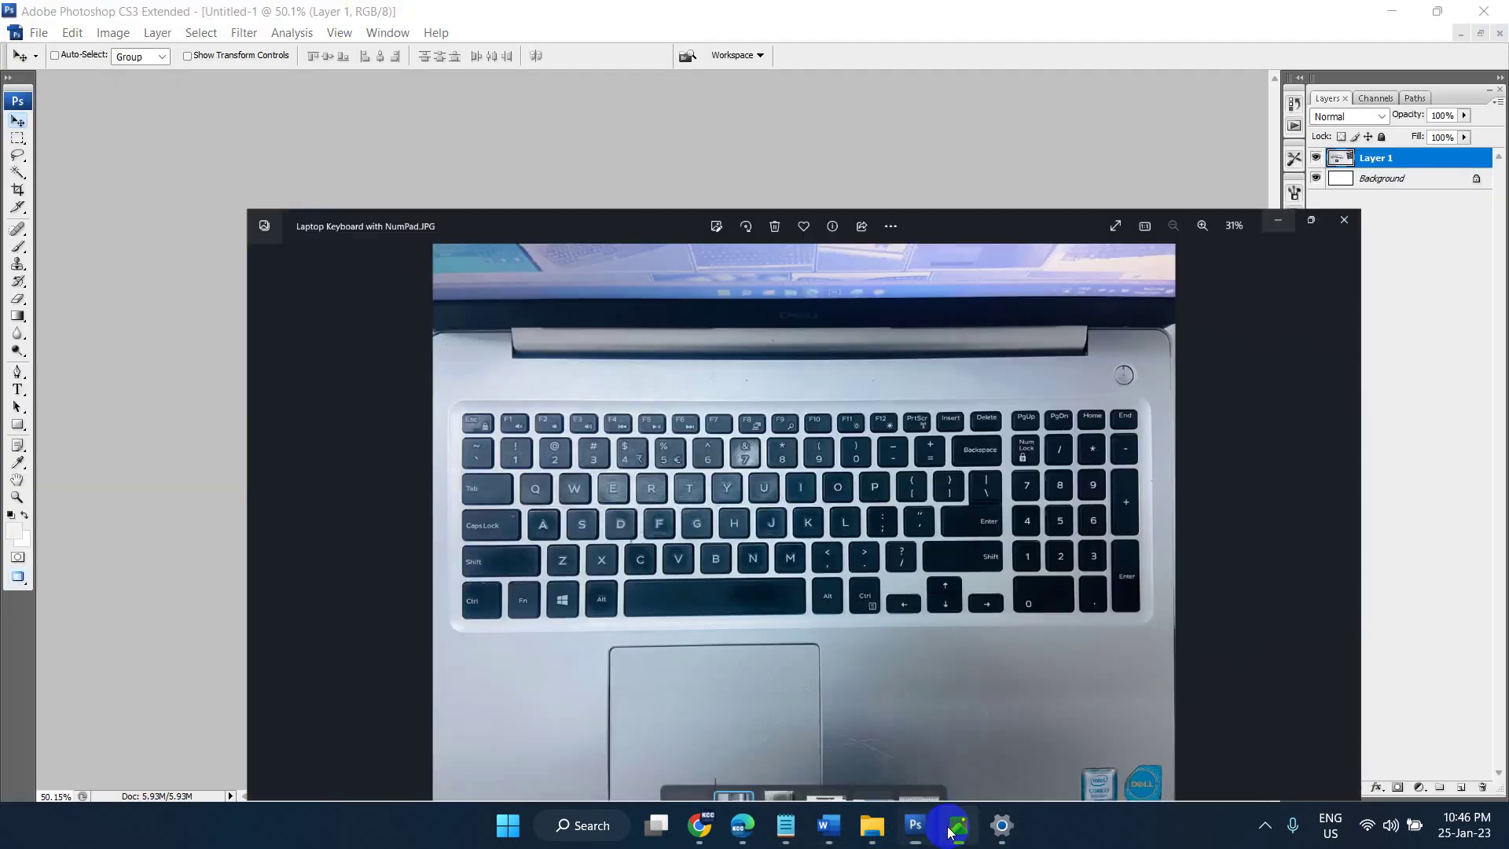
{"action": "left_click", "coordinate": [829, 825]}
{"action": "left_click", "coordinate": [794, 827]}
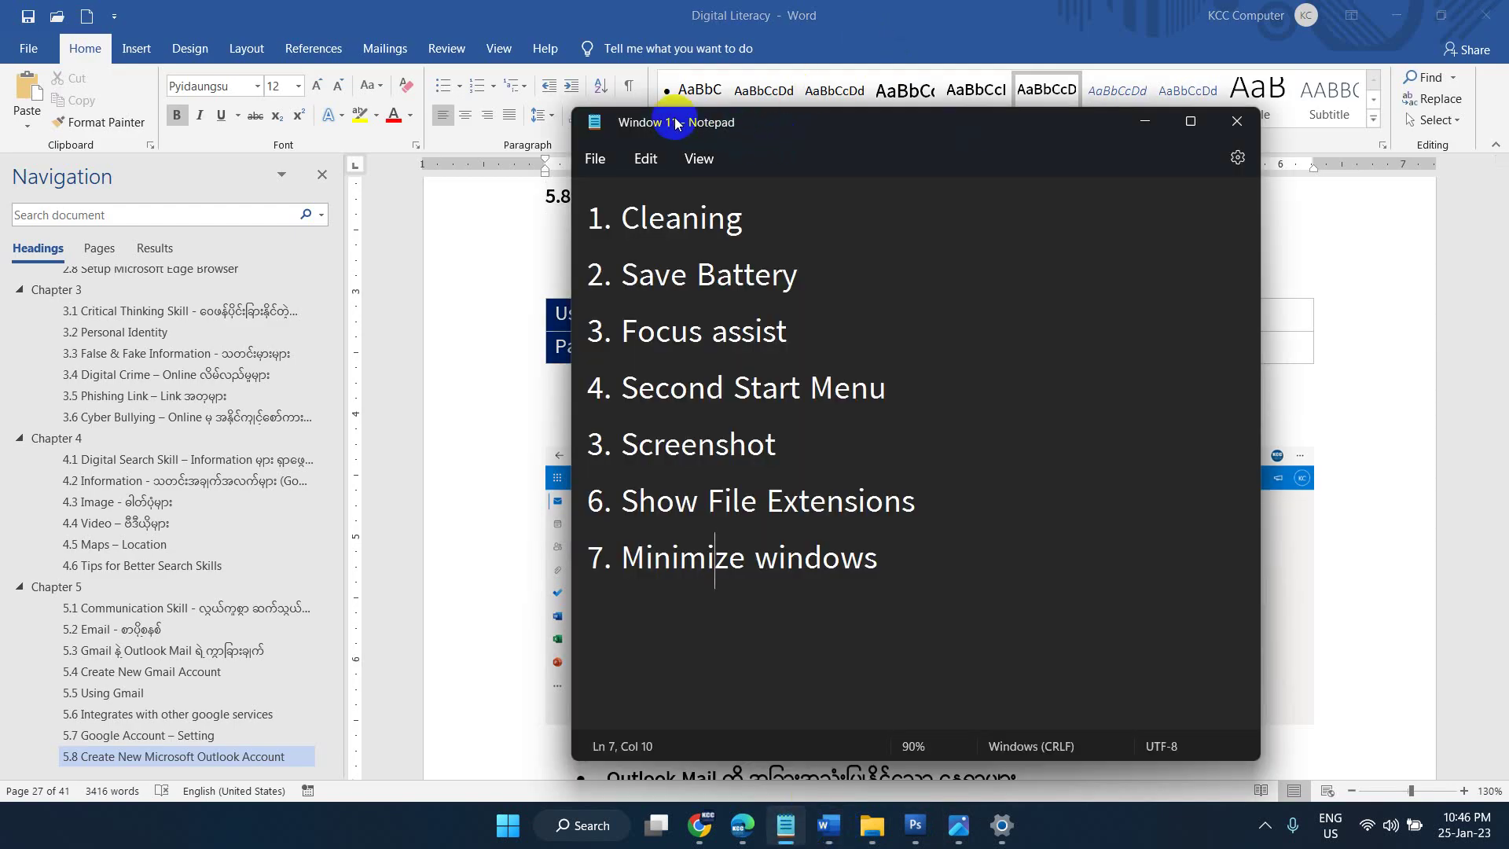
Step: Shake the Notepad window to minimize all others, and reposition it on the desktop with item 7 as the current line
{"action": "left_click_drag", "start_coordinate": [688, 126], "coordinate": [519, 118]}
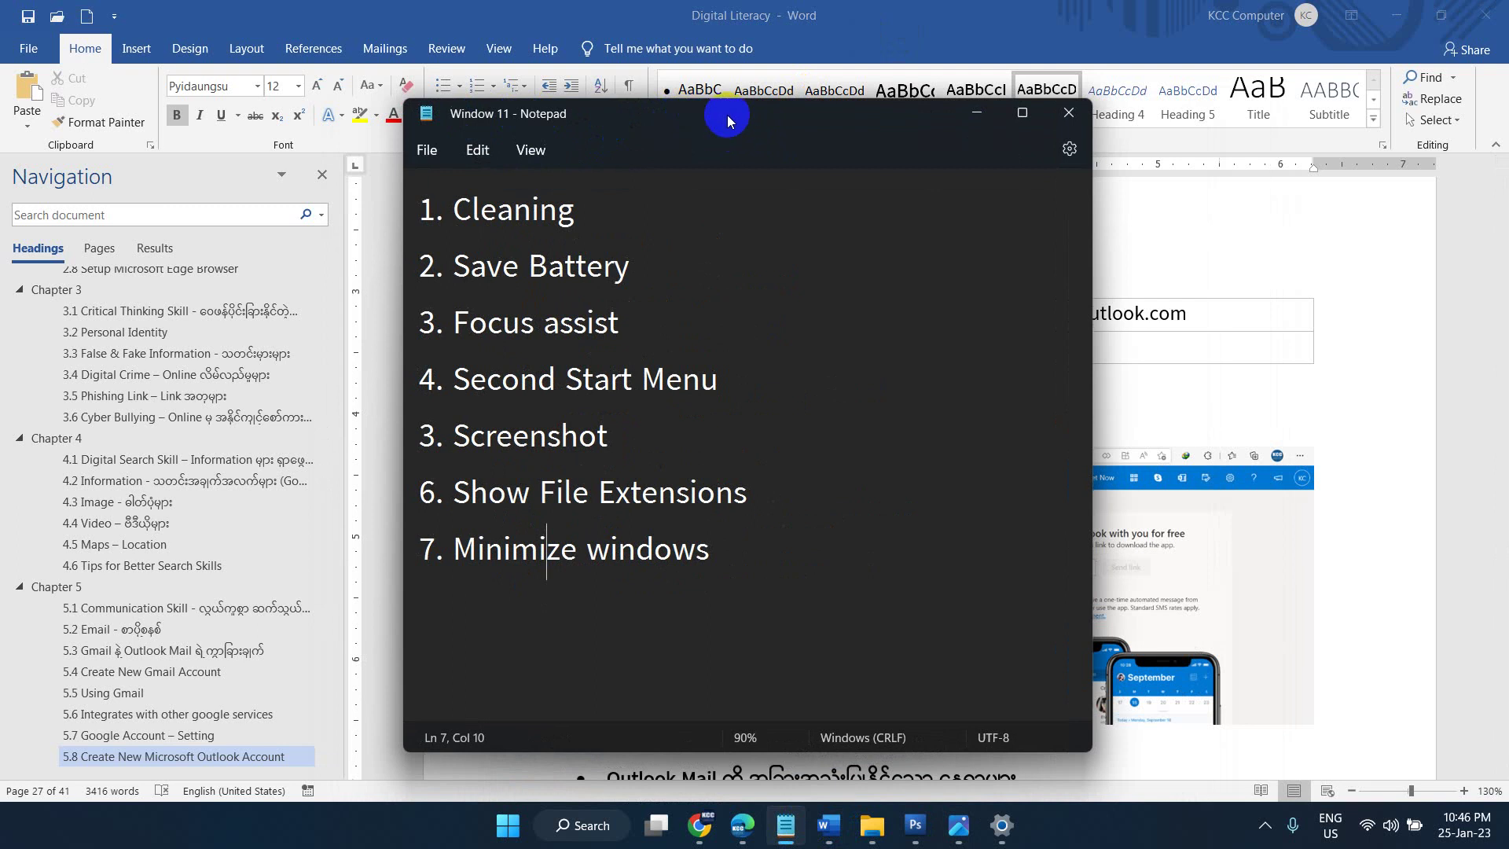
{"action": "mouse_move", "coordinate": [728, 115]}
{"action": "left_mouse_down"}
{"action": "mouse_move", "coordinate": [709, 120]}
{"action": "mouse_move", "coordinate": [743, 120]}
{"action": "left_mouse_up"}
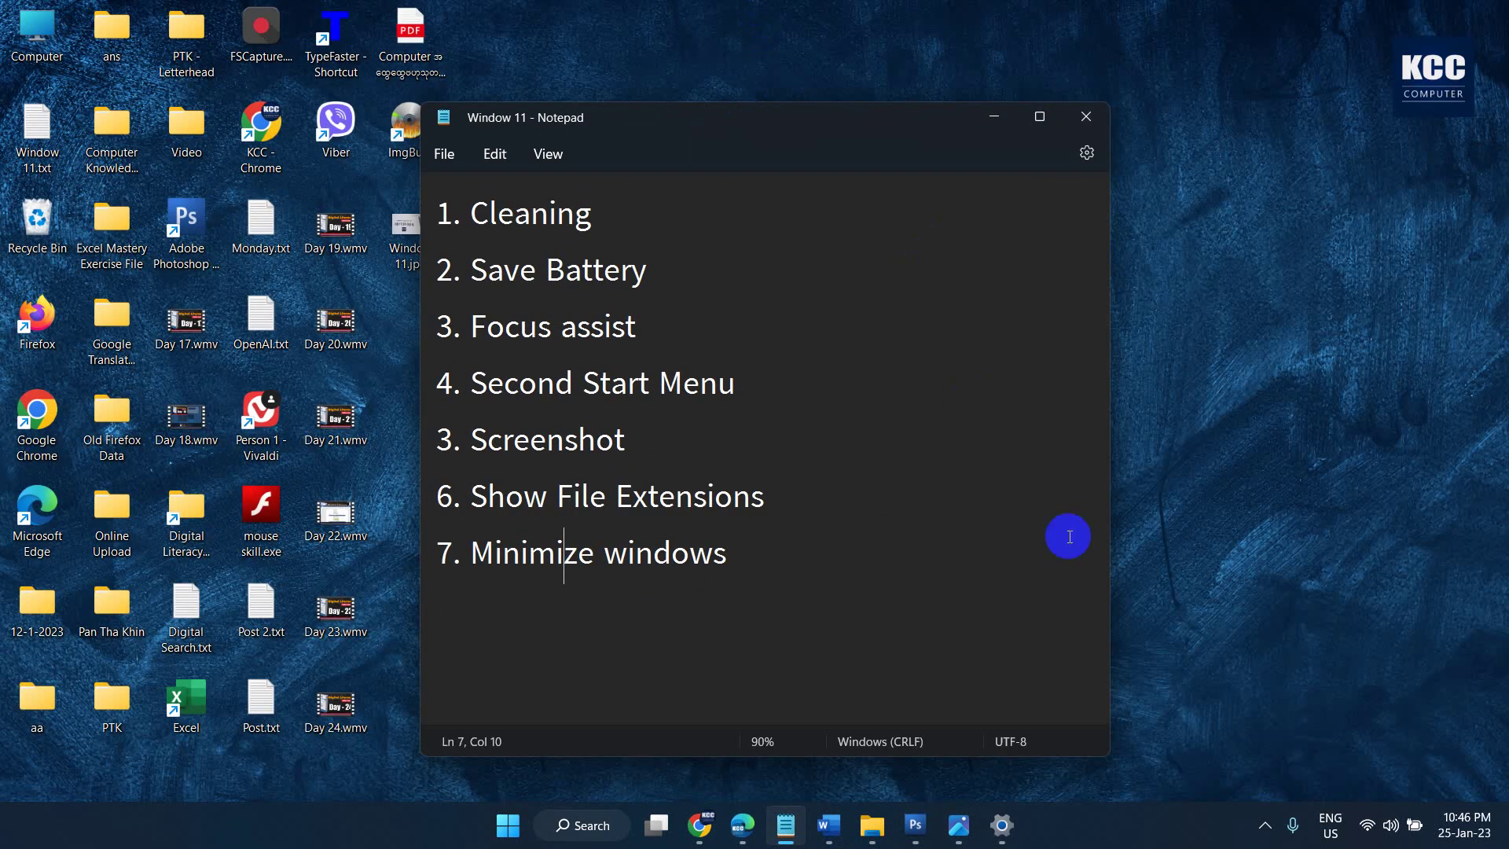
{"action": "left_click", "coordinate": [553, 553]}
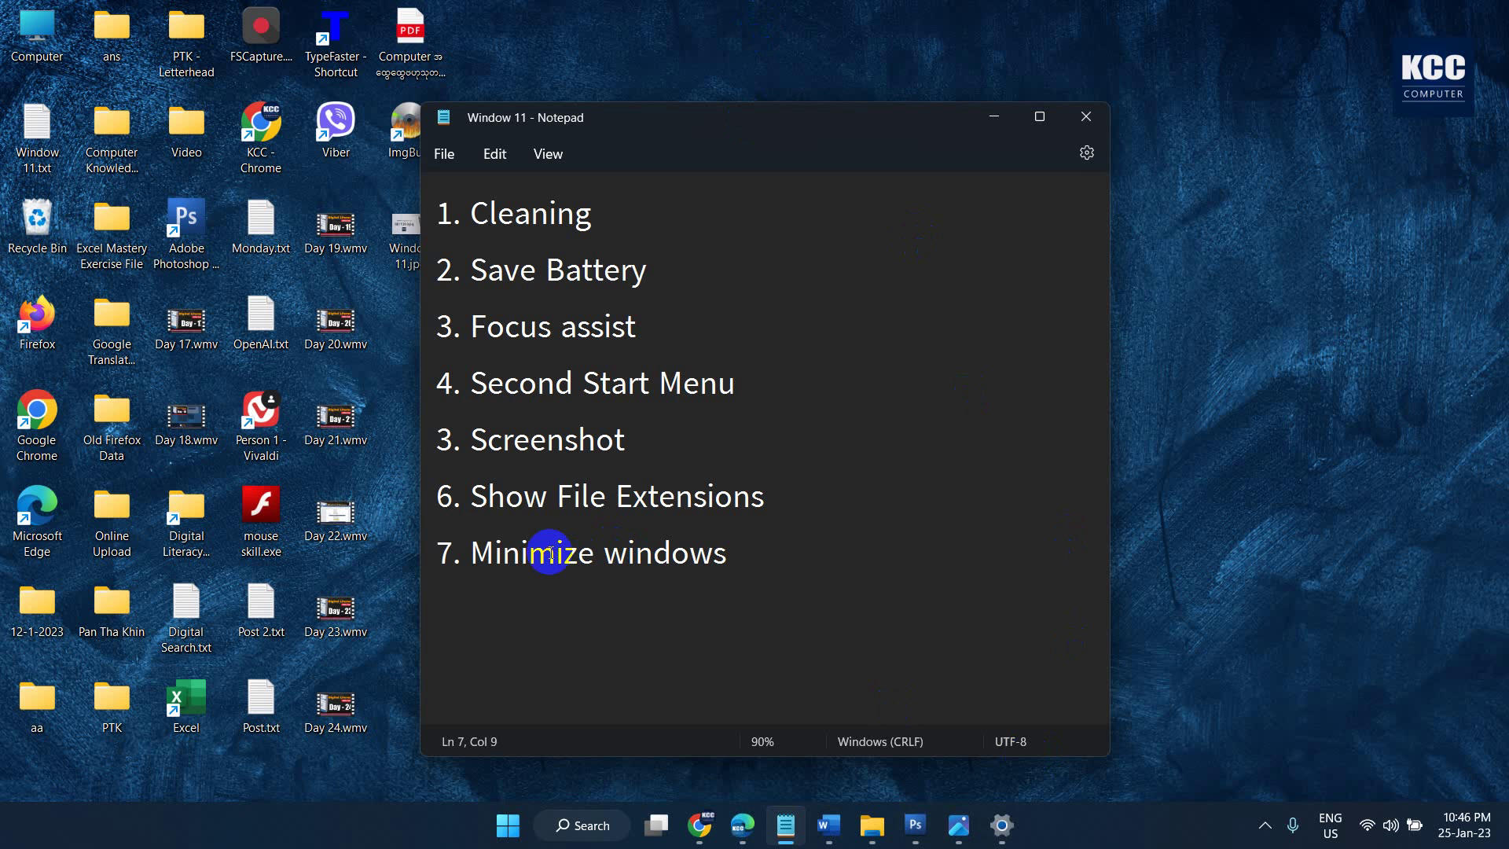
{"action": "left_click_drag", "start_coordinate": [590, 111], "coordinate": [698, 87]}
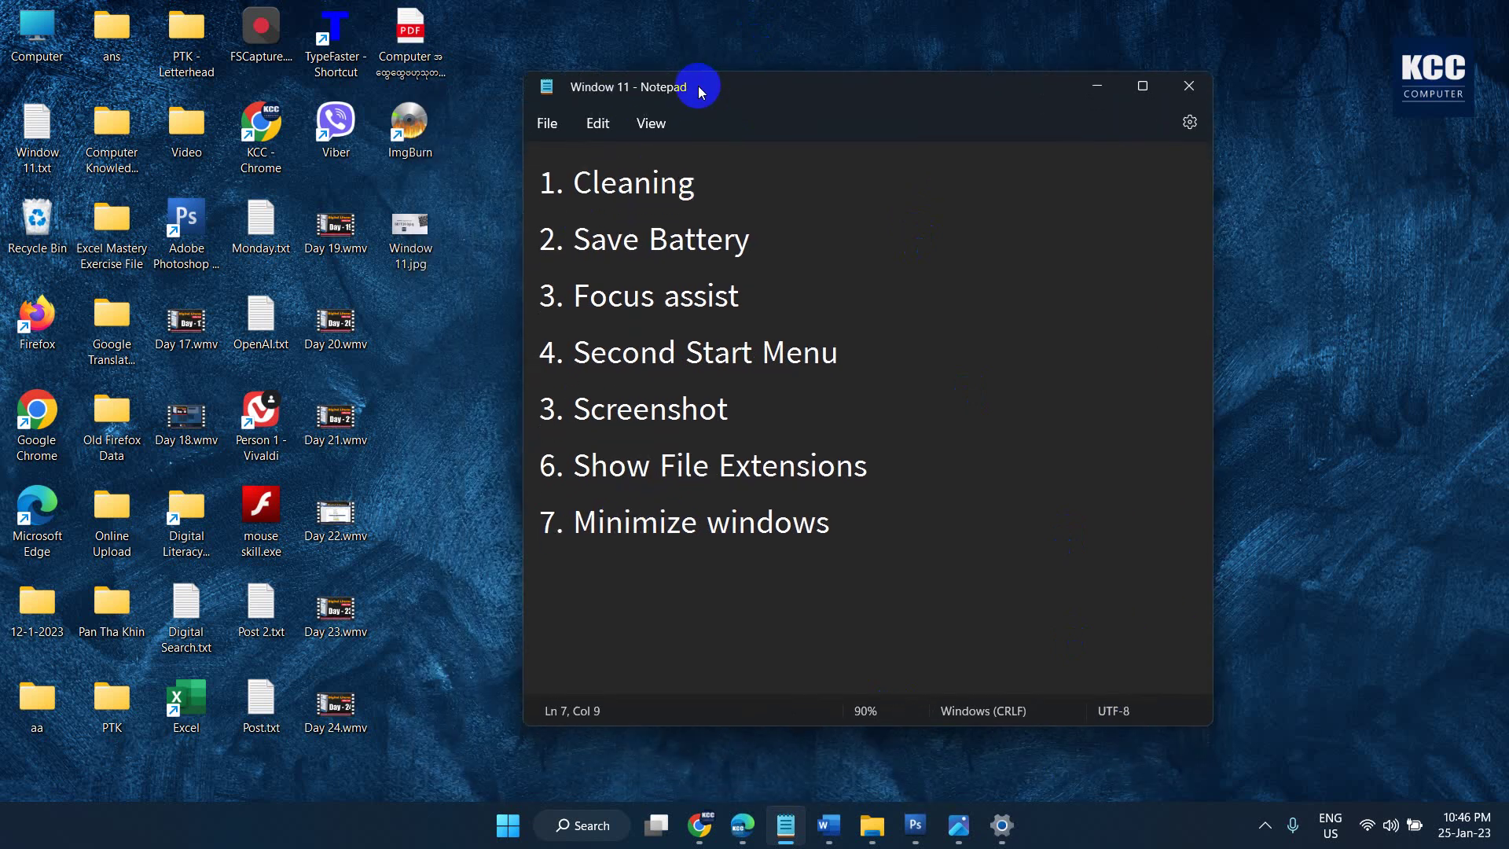